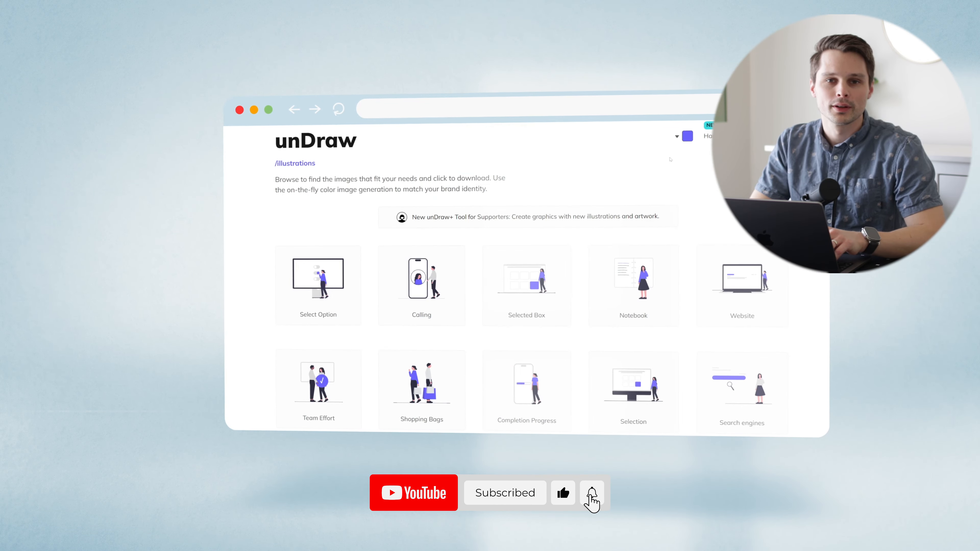
click(688, 137)
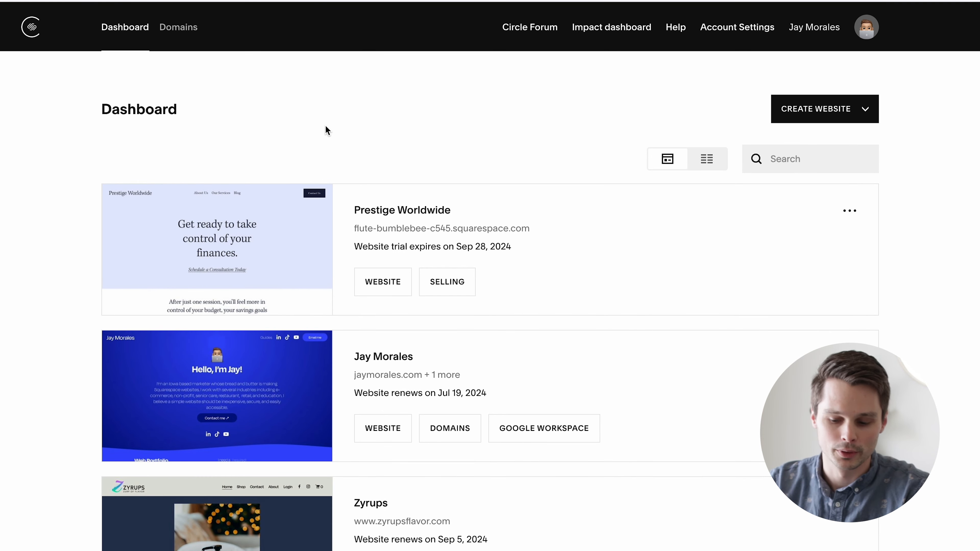
Open the Prestige Worldwide website and preview its home page in mobile view at full size, returning to desktop view.
click(225, 258)
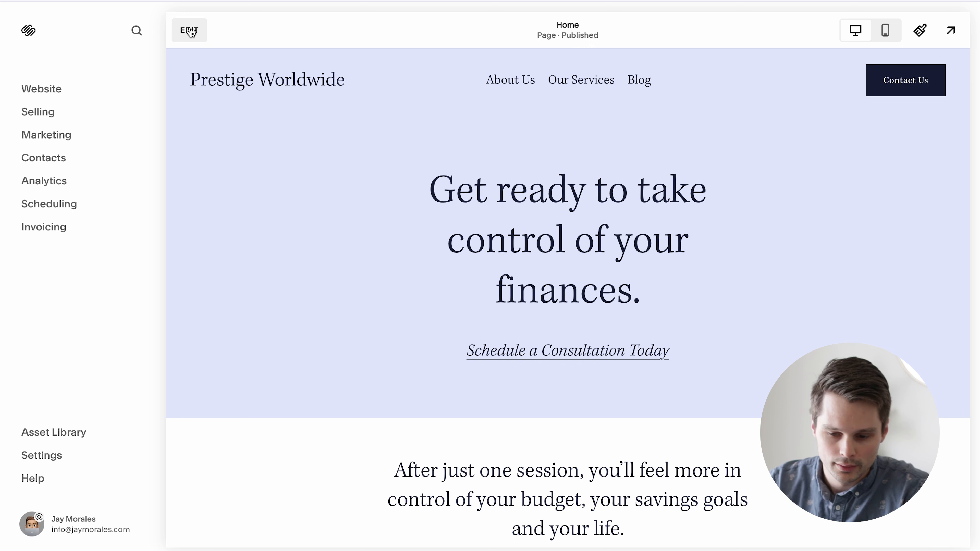
click(886, 35)
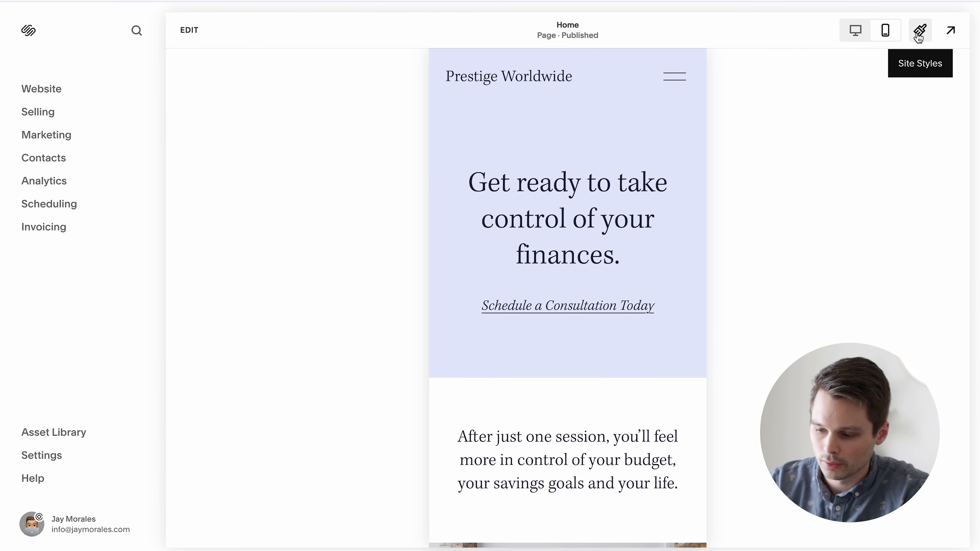
click(957, 37)
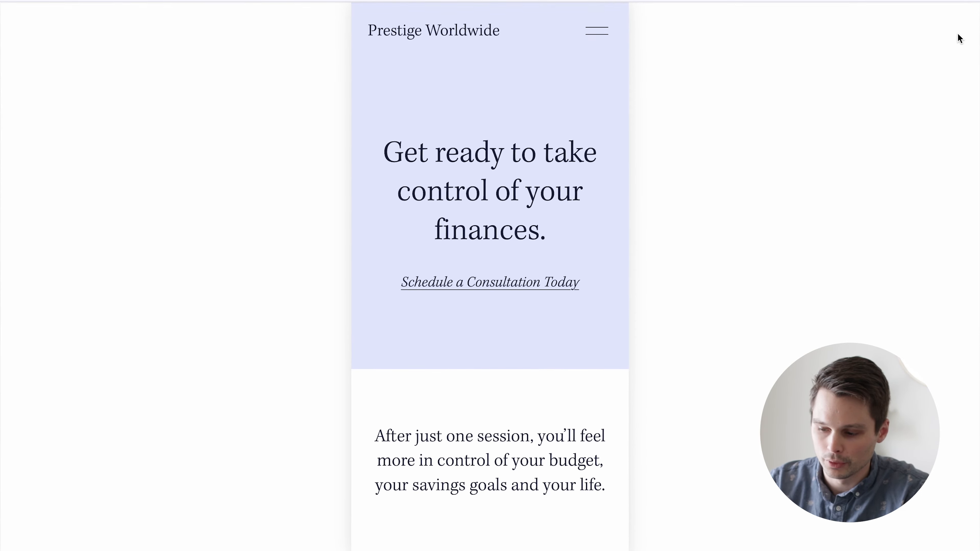
click(968, 19)
click(848, 38)
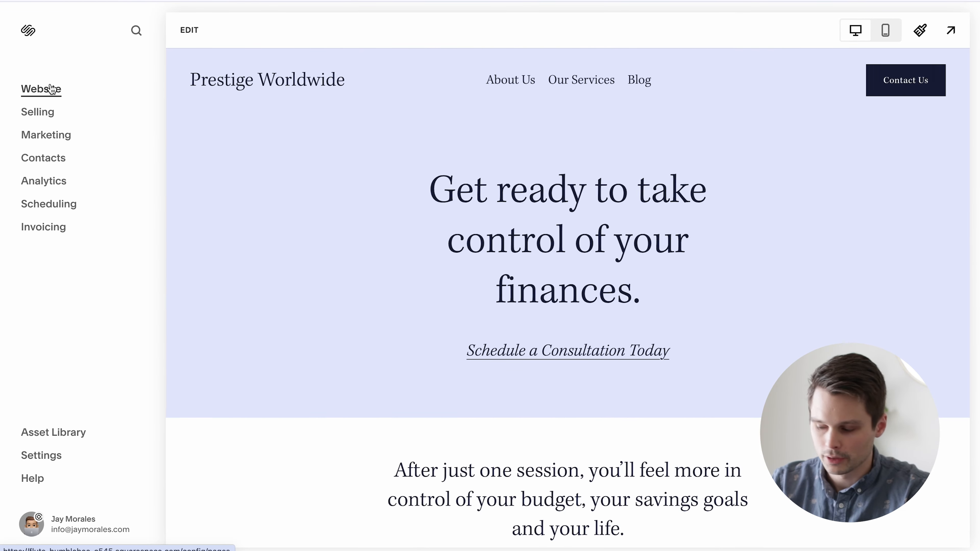
Open the website's pages and move About Us below Our Services in the main navigation.
click(51, 89)
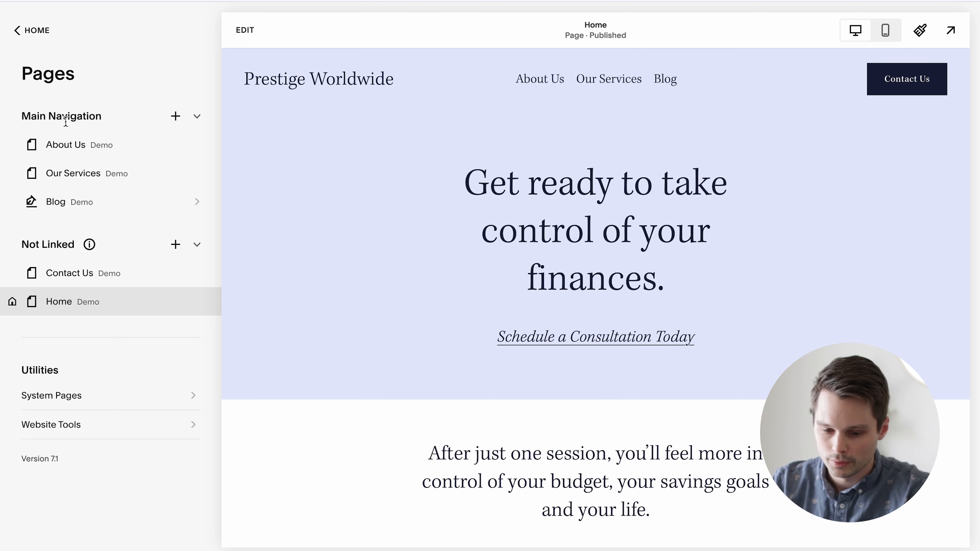
drag(95, 154, 101, 180)
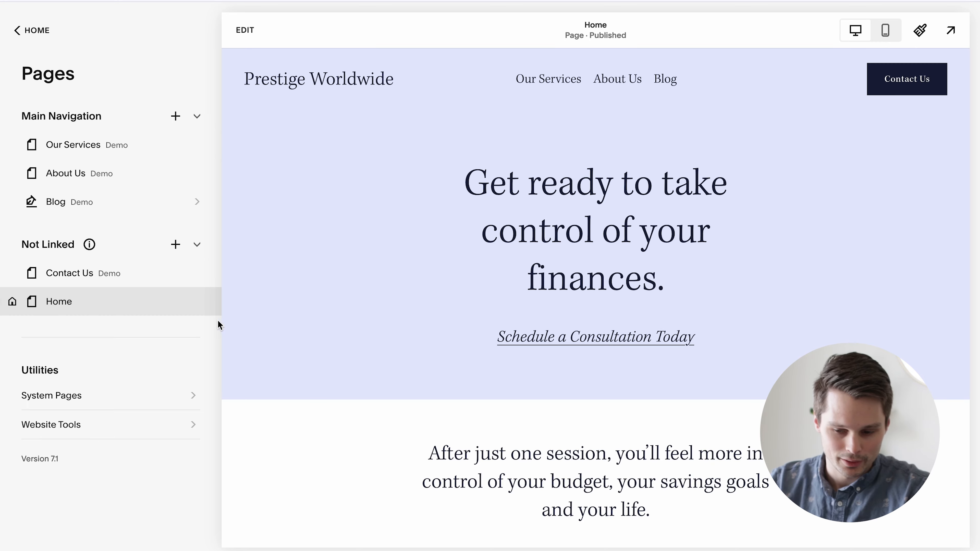
Start editing the Home page and add a blank section above the "Get ready to take control of your finances" section.
click(246, 36)
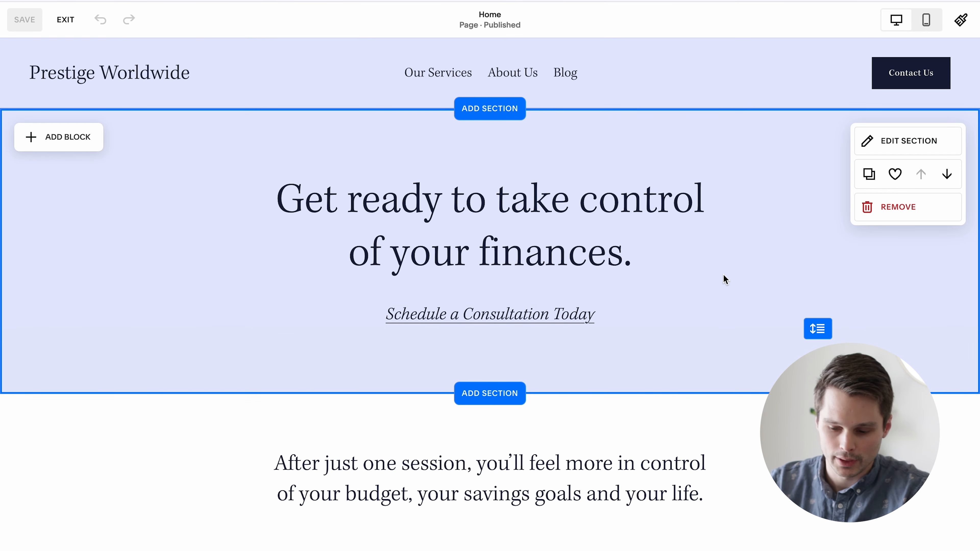
click(490, 113)
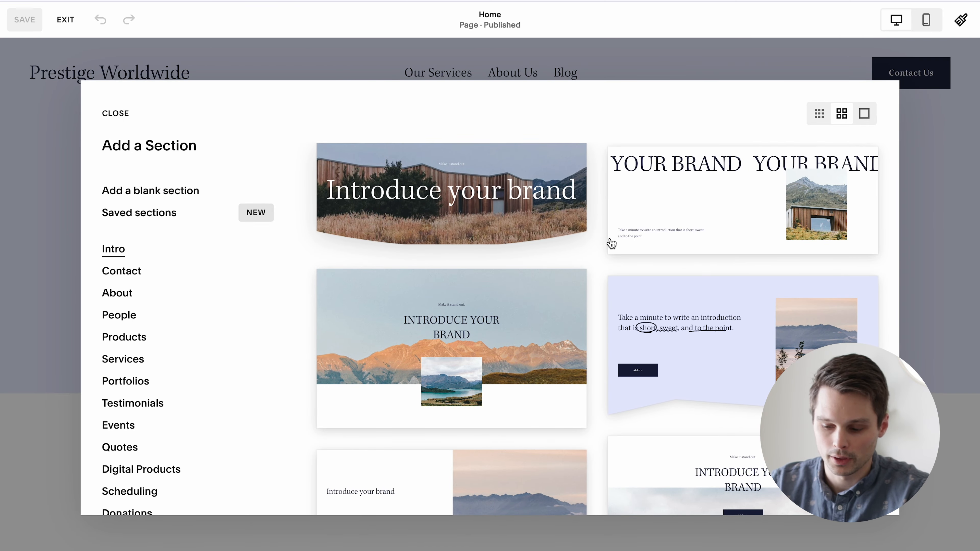
scroll(609, 246, down, 2)
scroll(617, 247, up, 2)
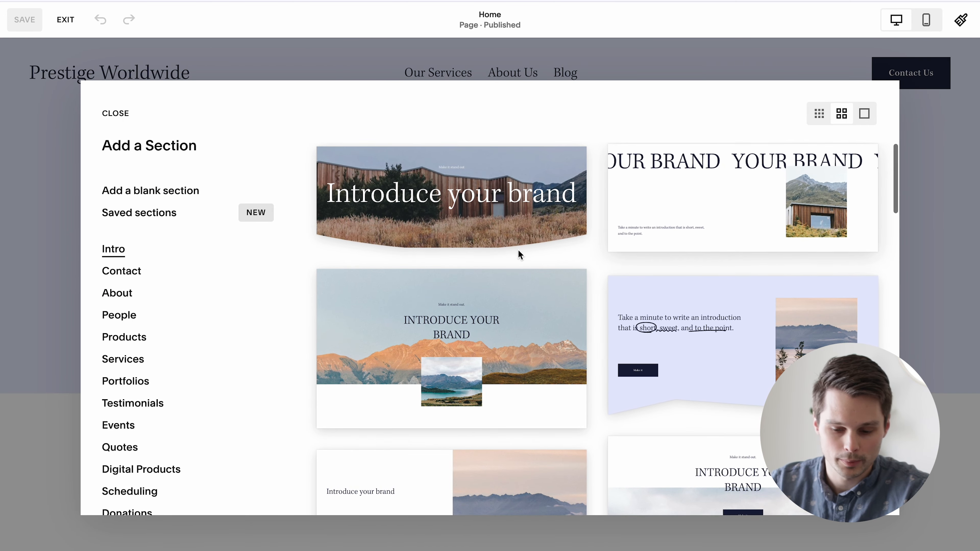
click(160, 191)
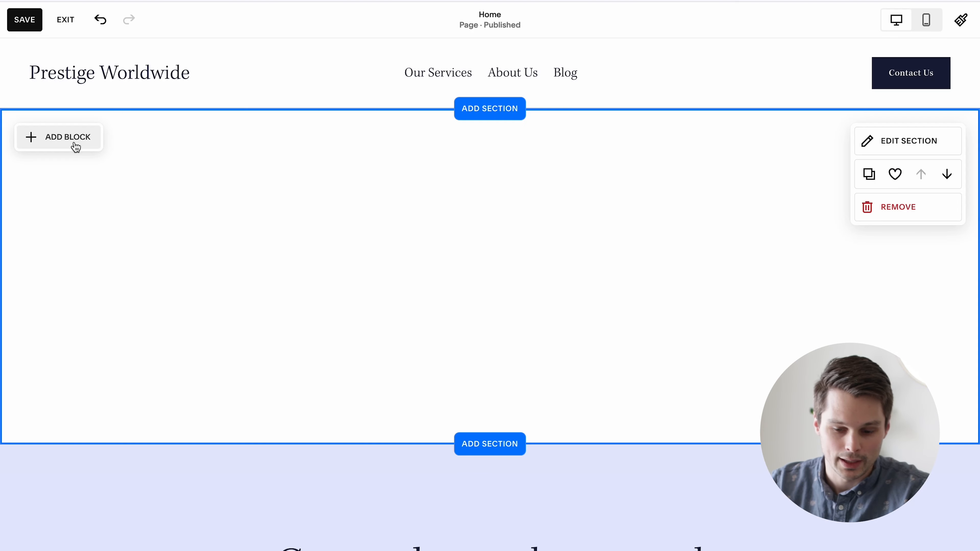
Add a text block to the blank section, shift it towards the left side and resize it wider and shorter.
click(74, 144)
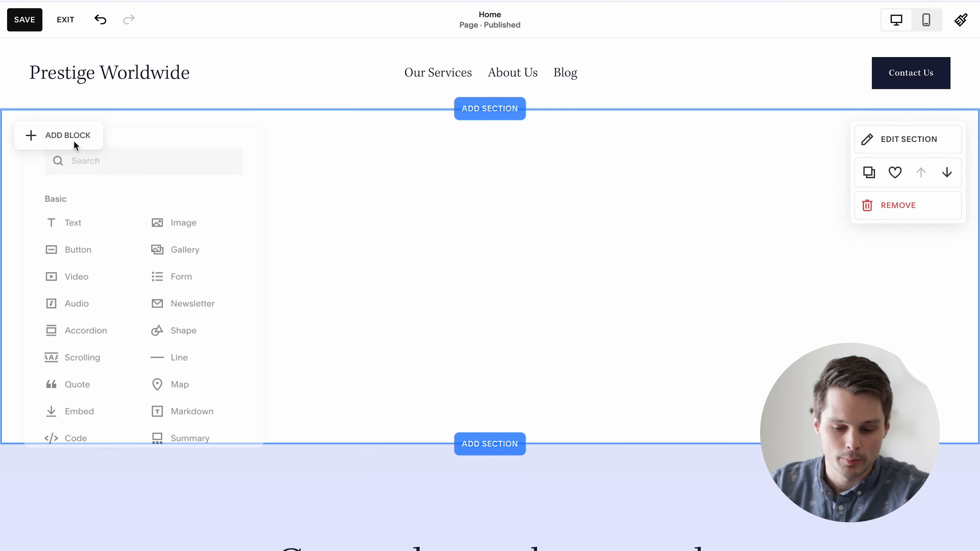
click(86, 225)
click(147, 266)
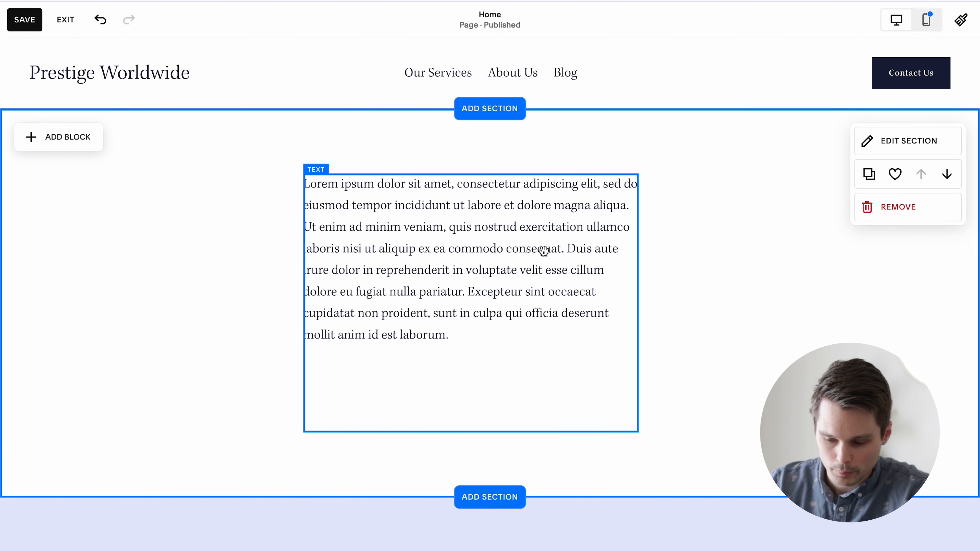
drag(518, 252, 404, 255)
mouse_move(485, 430)
mouse_down()
mouse_move(624, 285)
mouse_move(765, 316)
mouse_move(768, 288)
mouse_move(325, 383)
mouse_move(674, 381)
mouse_up()
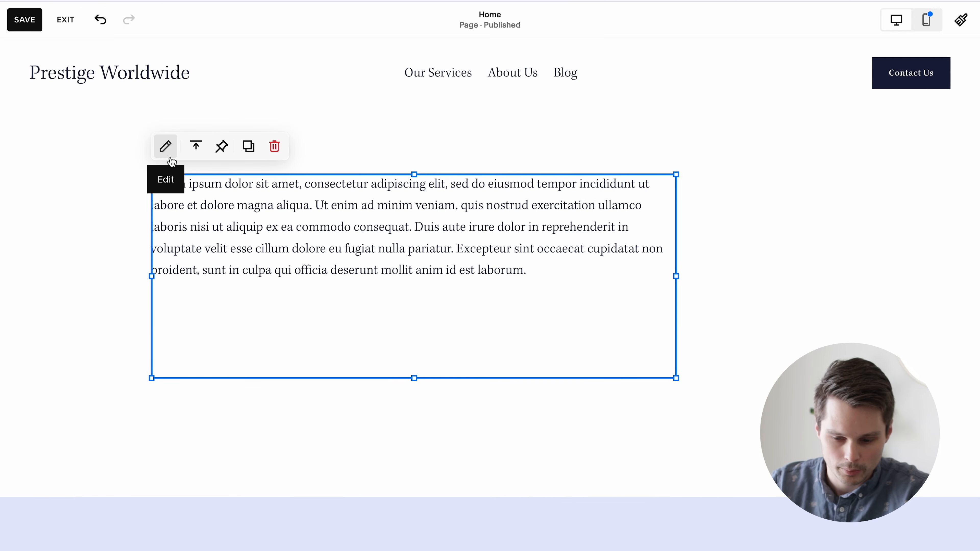
Format the placeholder text as italic, centered Heading 3 and center the text block horizontally in the section.
click(166, 147)
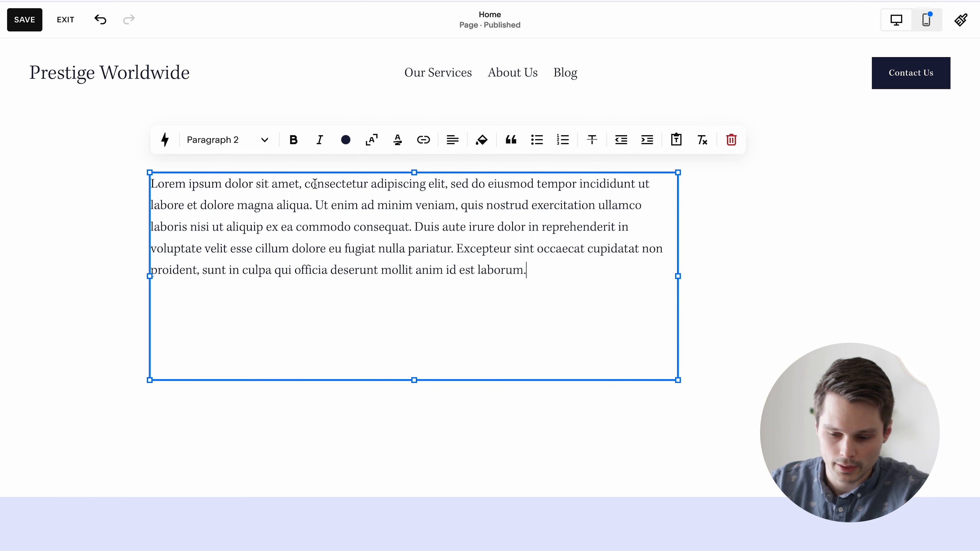
click(228, 139)
click(244, 227)
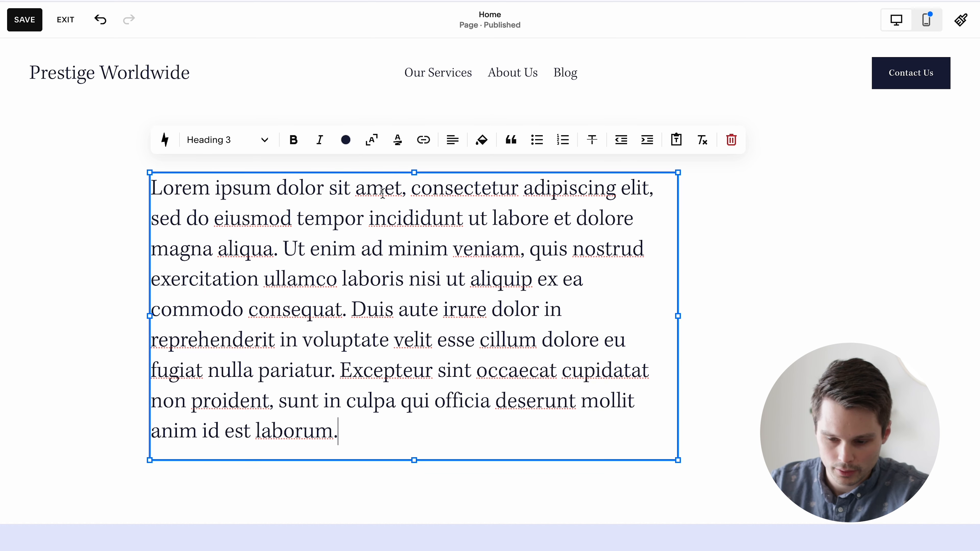
key(ctrl+a)
click(322, 147)
click(453, 140)
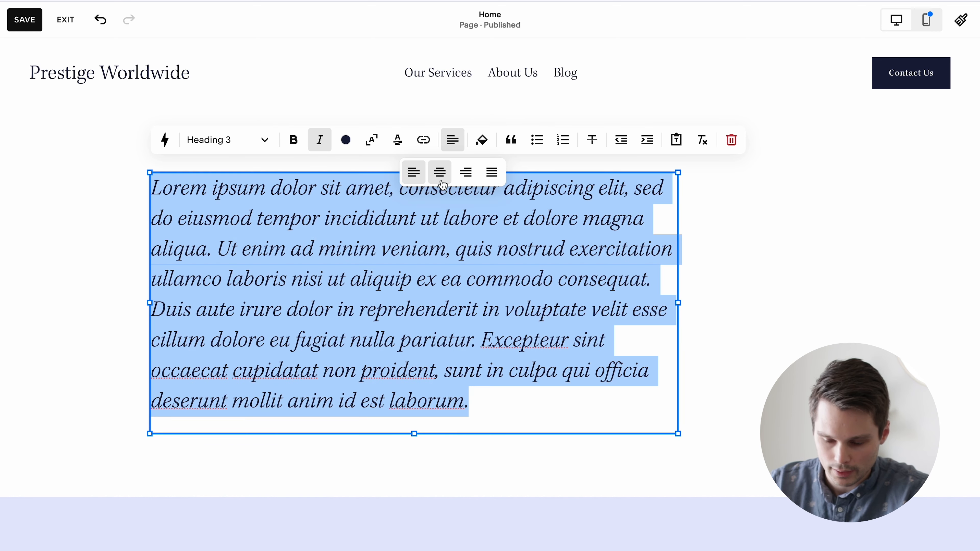
click(440, 172)
click(431, 297)
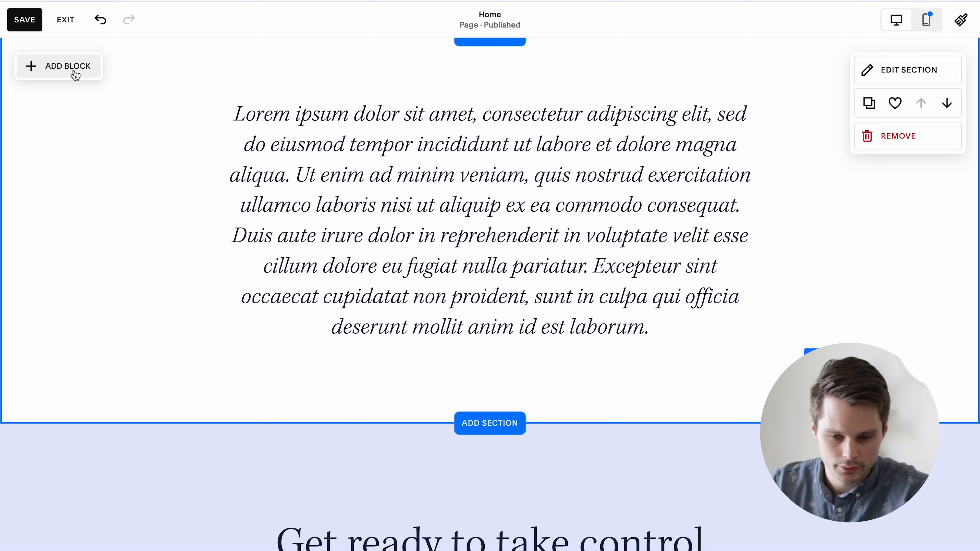
Add a button block centered beneath the placeholder text.
click(76, 70)
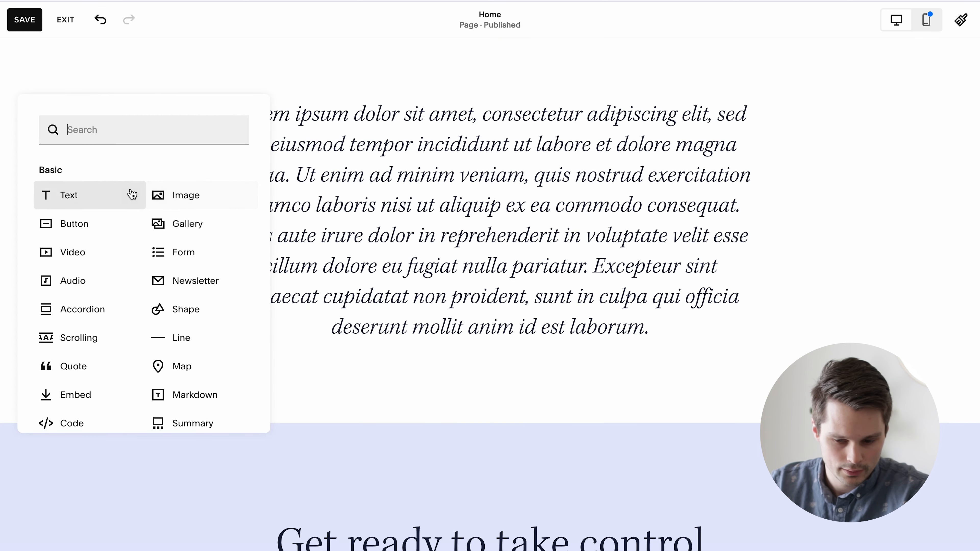
click(115, 219)
click(135, 285)
drag(138, 193, 569, 400)
click(569, 400)
Try the Secondary and Tertiary styles on the new button and return it to the Primary style.
click(456, 335)
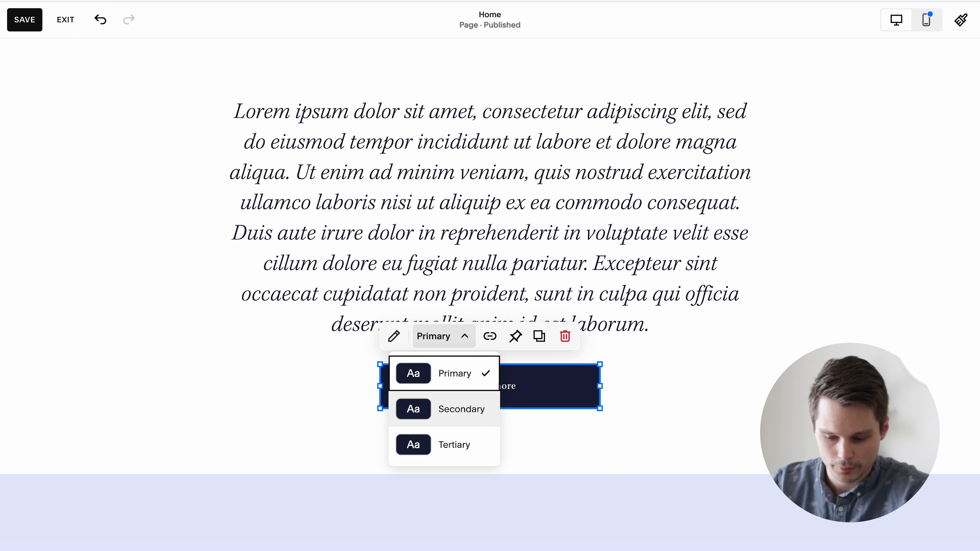
click(457, 409)
click(456, 353)
click(456, 371)
click(453, 337)
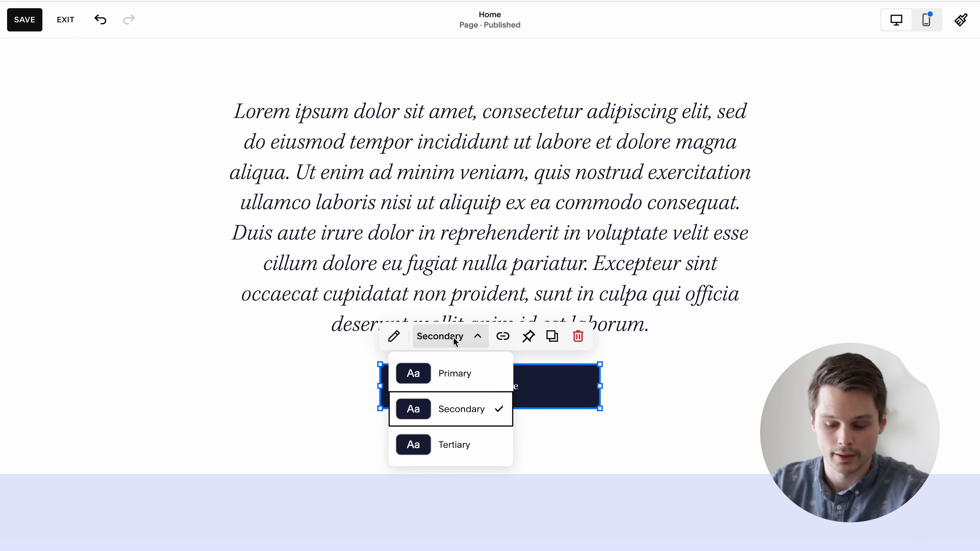
click(455, 445)
click(438, 336)
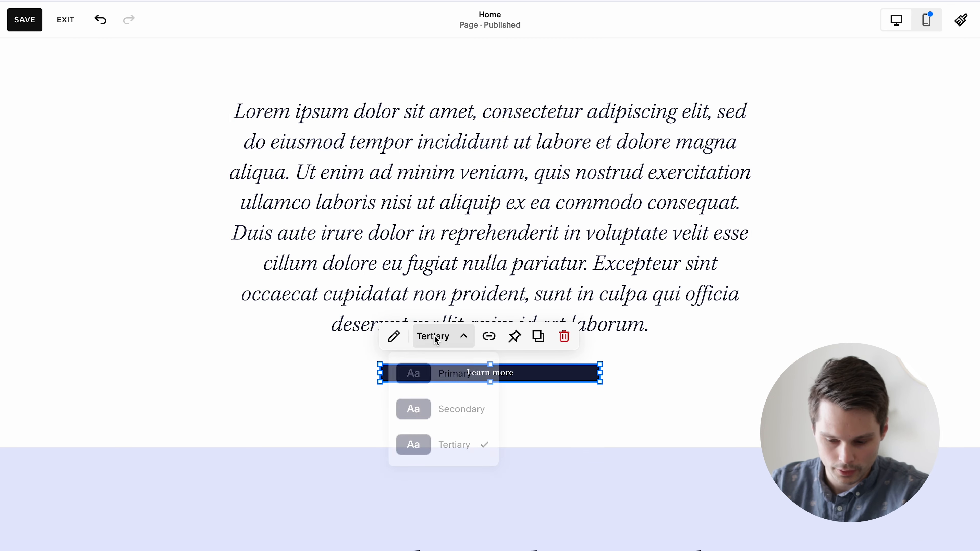
Set the button's text to "Contact us" and look at the link types it can use.
click(394, 336)
triple_click(475, 187)
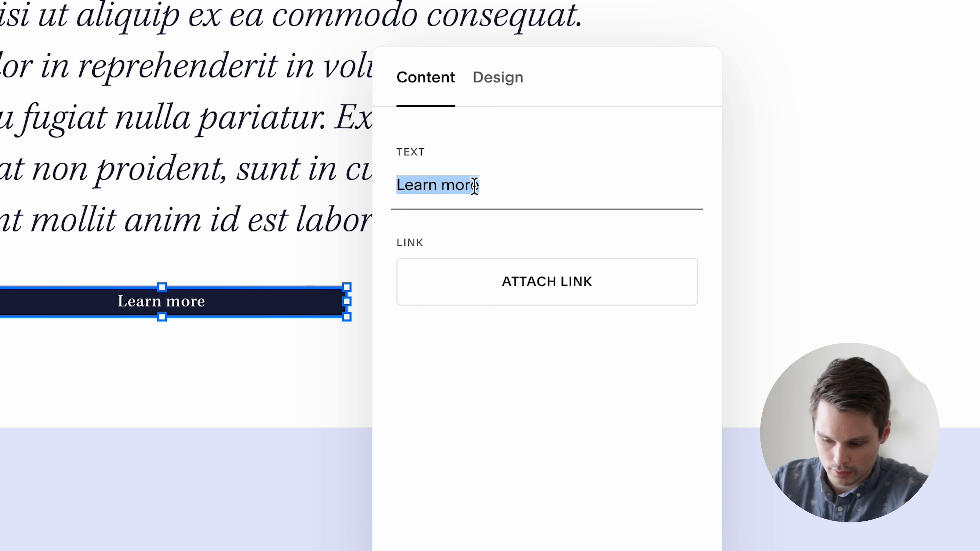
text(Contact us)
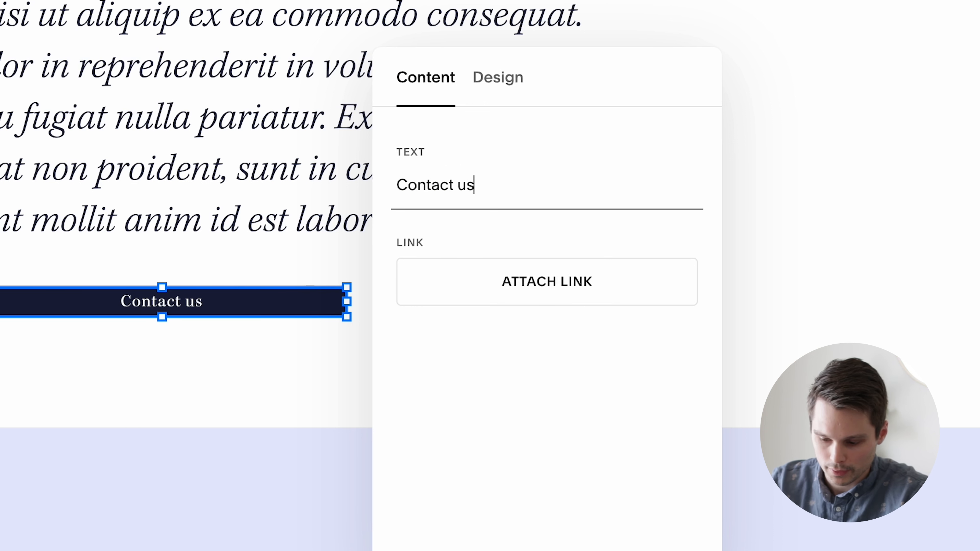
click(544, 273)
click(103, 236)
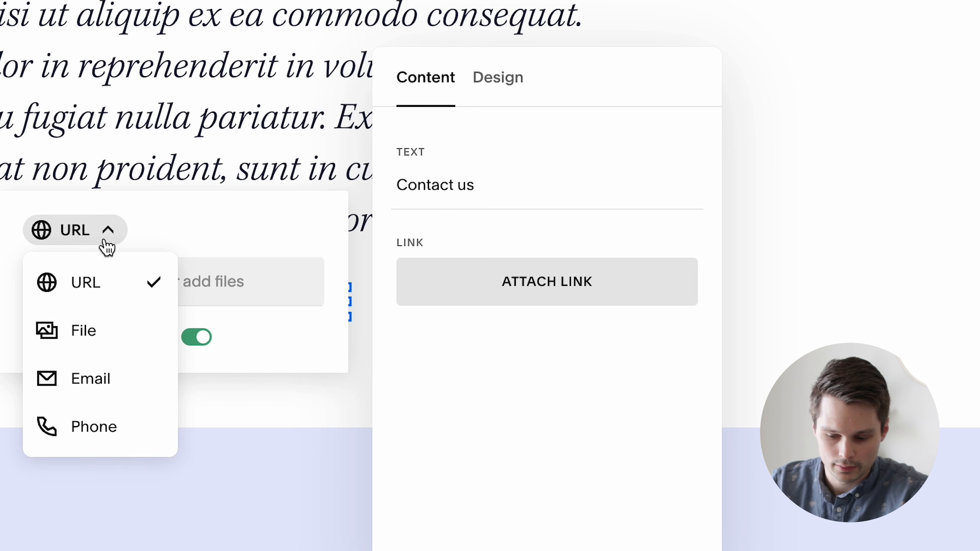
Look through the button's design styles and set its sizing to Fit, keeping the Primary Button style.
click(499, 78)
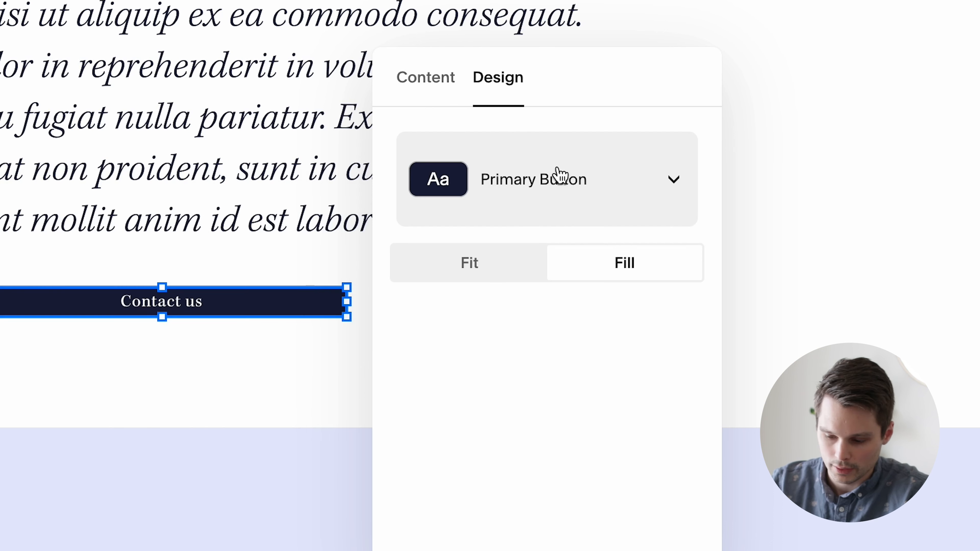
click(545, 166)
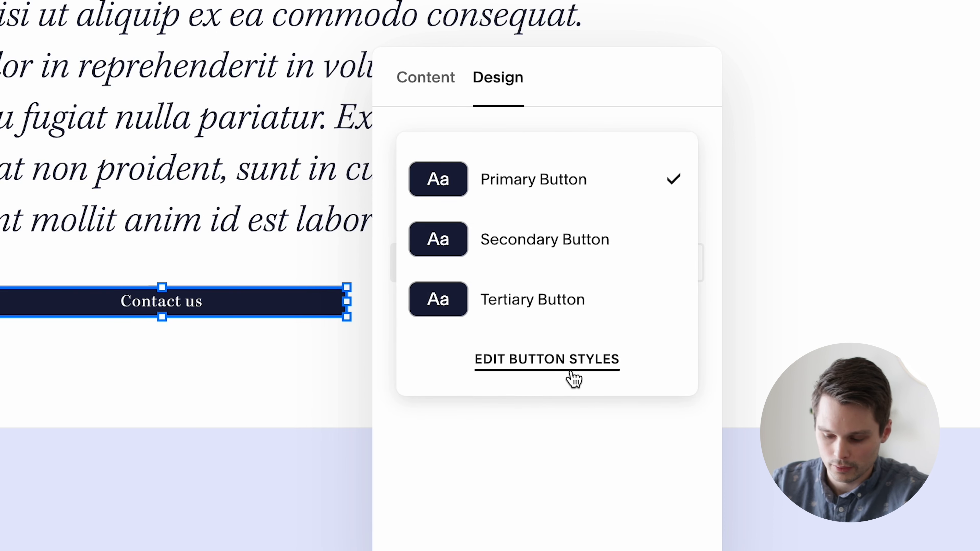
click(544, 430)
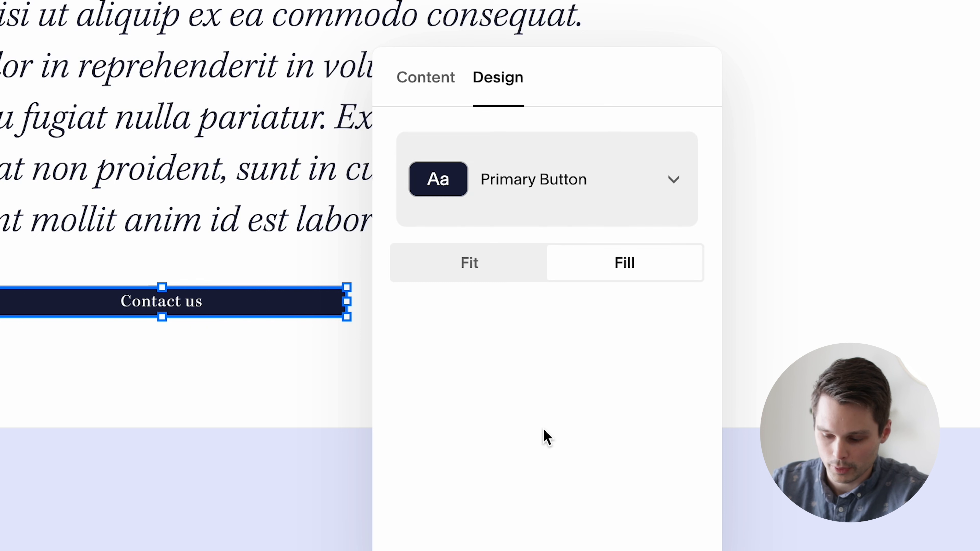
click(500, 276)
click(624, 271)
click(493, 276)
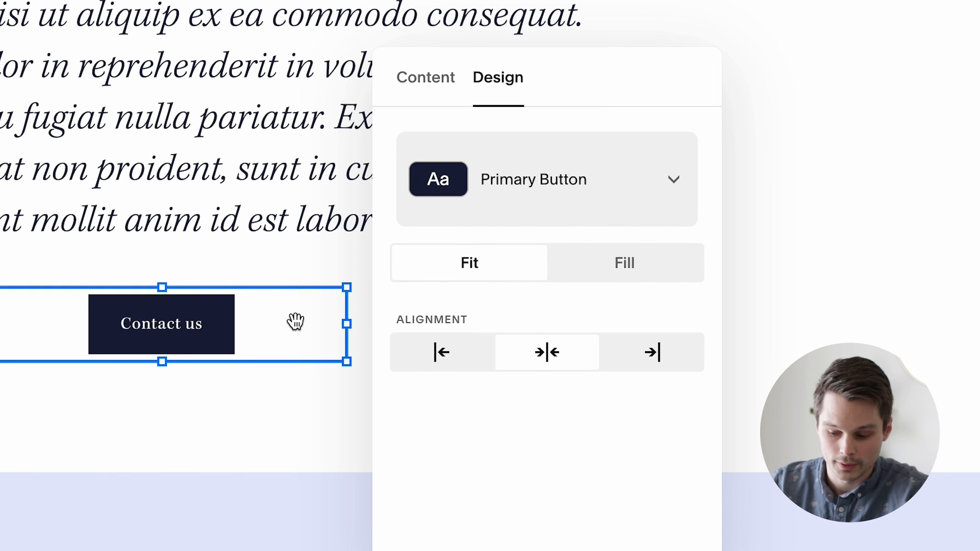
click(264, 326)
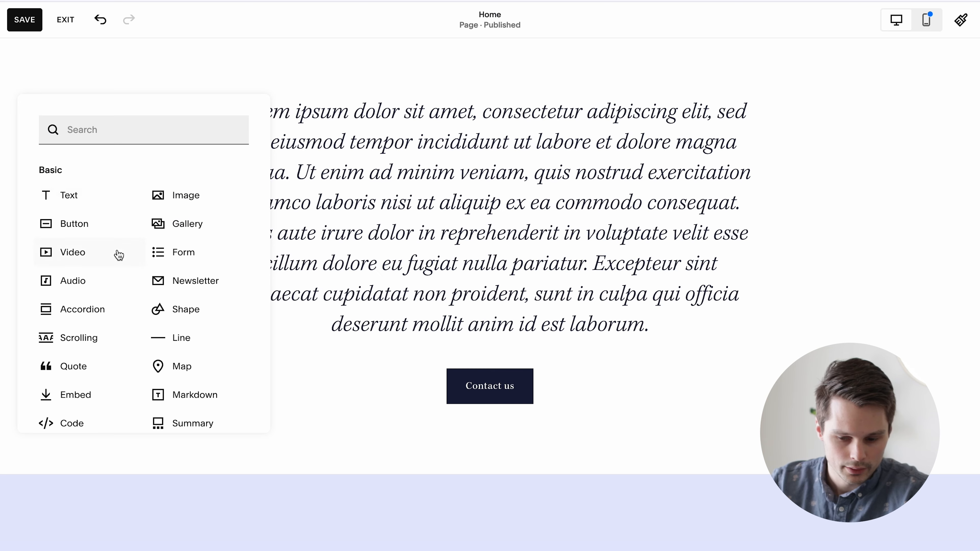
Add a form block to the section below the "Contact us" button.
click(191, 253)
scroll(300, 307, down, 8)
mouse_move(255, 143)
mouse_down()
mouse_move(330, 127)
mouse_move(521, 363)
mouse_up()
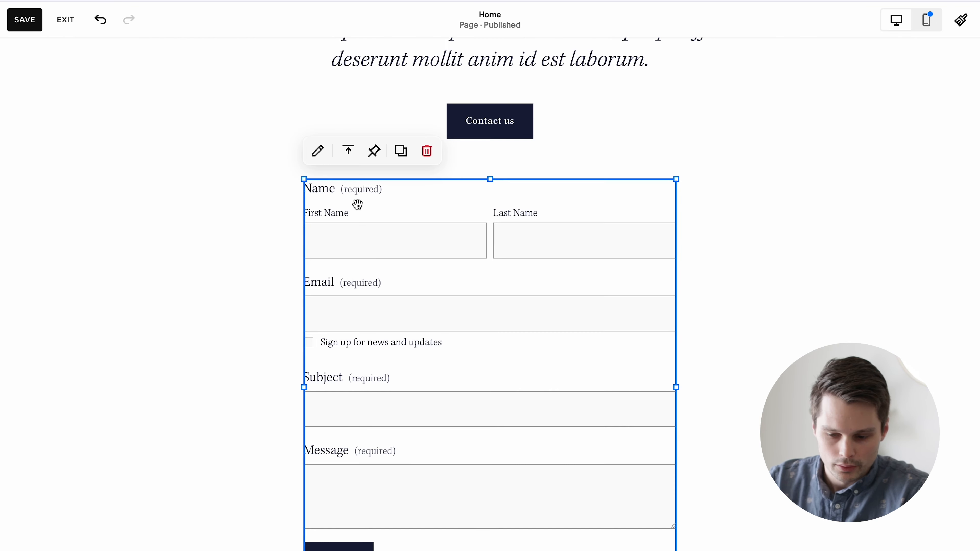
Open the form block's content settings and examine the form name and submit button text.
click(319, 157)
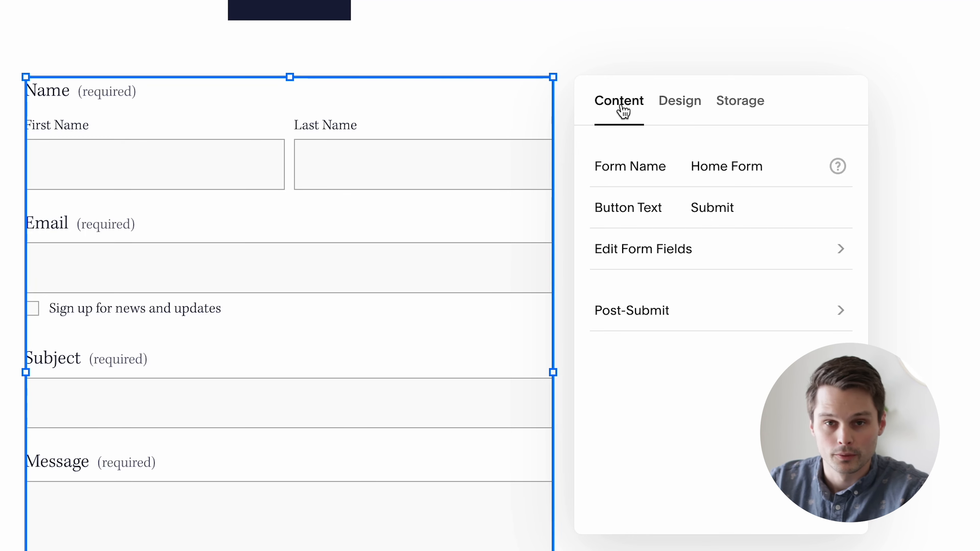
triple_click(736, 173)
click(764, 174)
drag(781, 169, 681, 169)
click(732, 167)
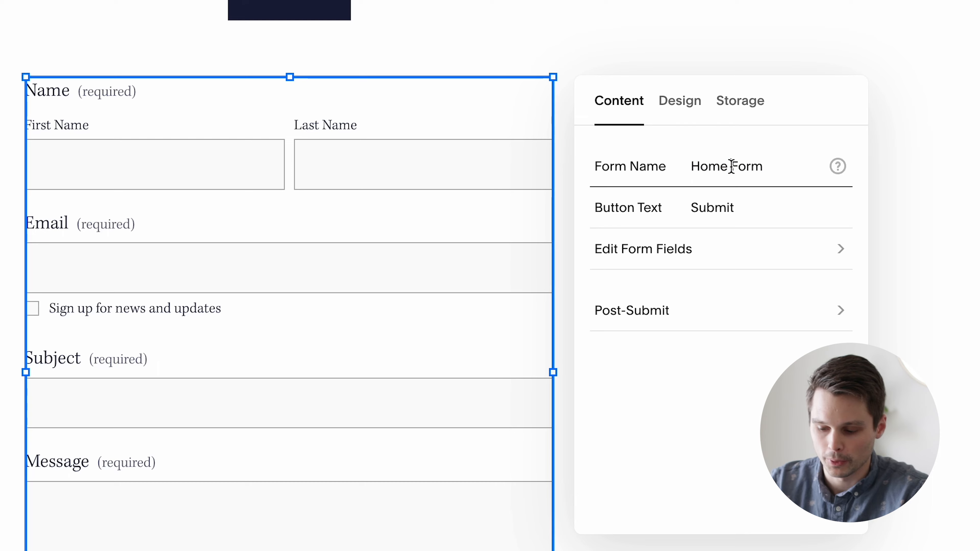
click(766, 212)
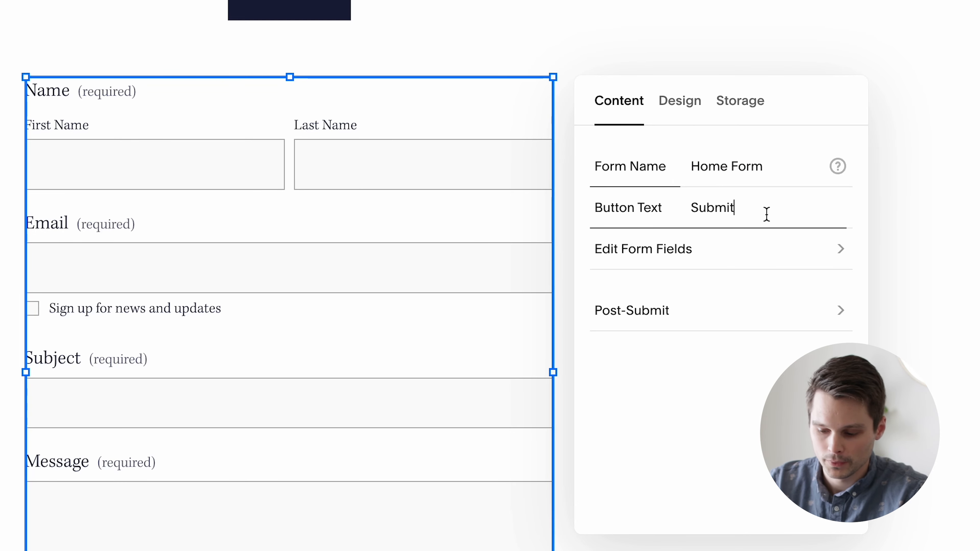
scroll(516, 274, down, 3)
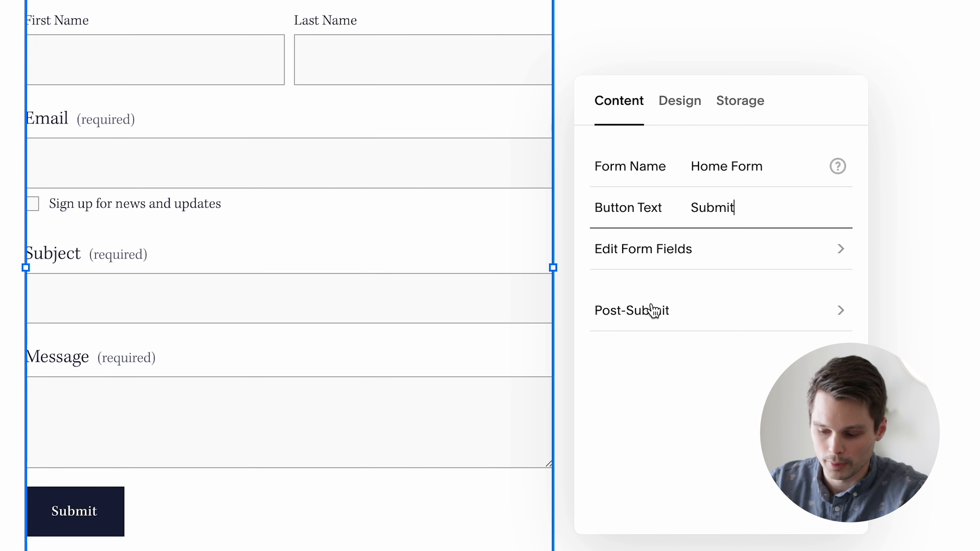
Add Phone, Radio and Date fields to the form.
click(738, 265)
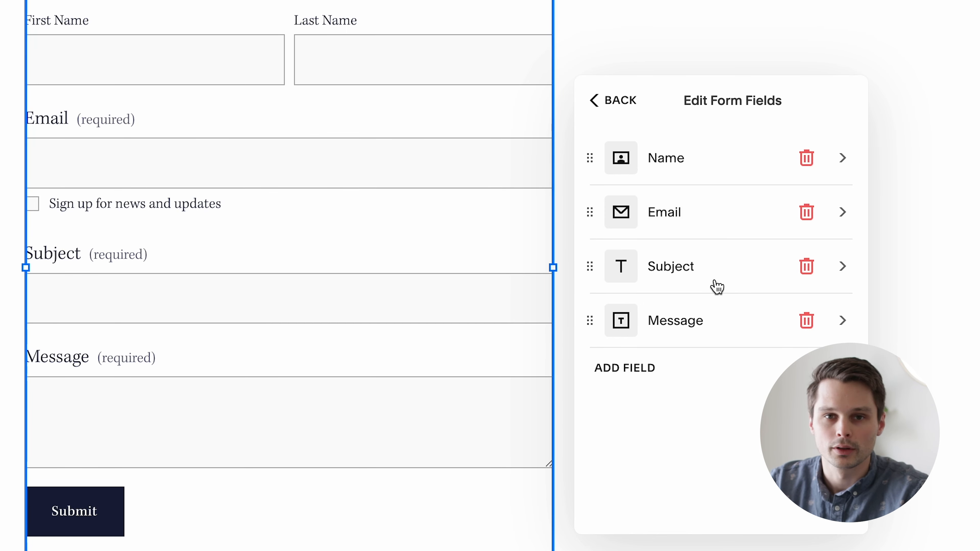
click(651, 380)
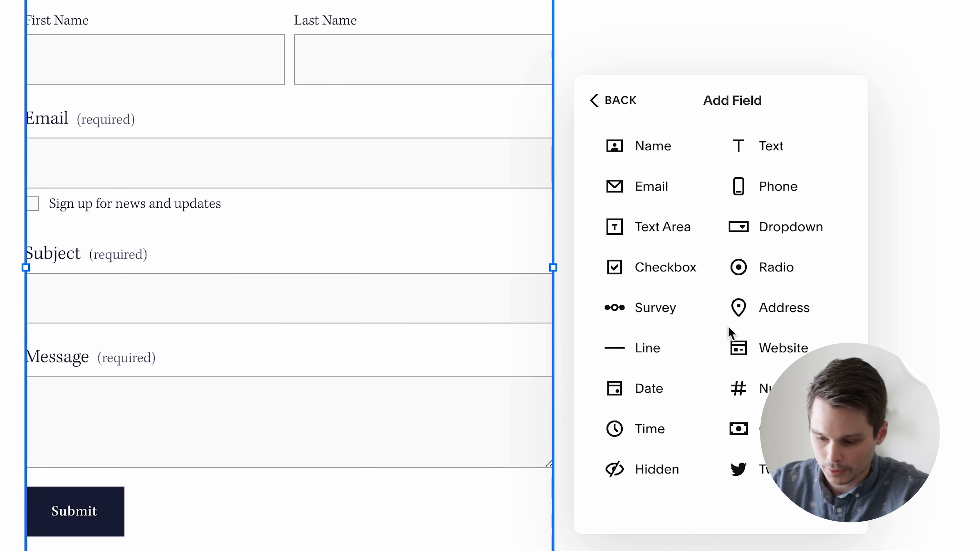
click(797, 191)
click(637, 423)
click(769, 267)
scroll(426, 403, down, 6)
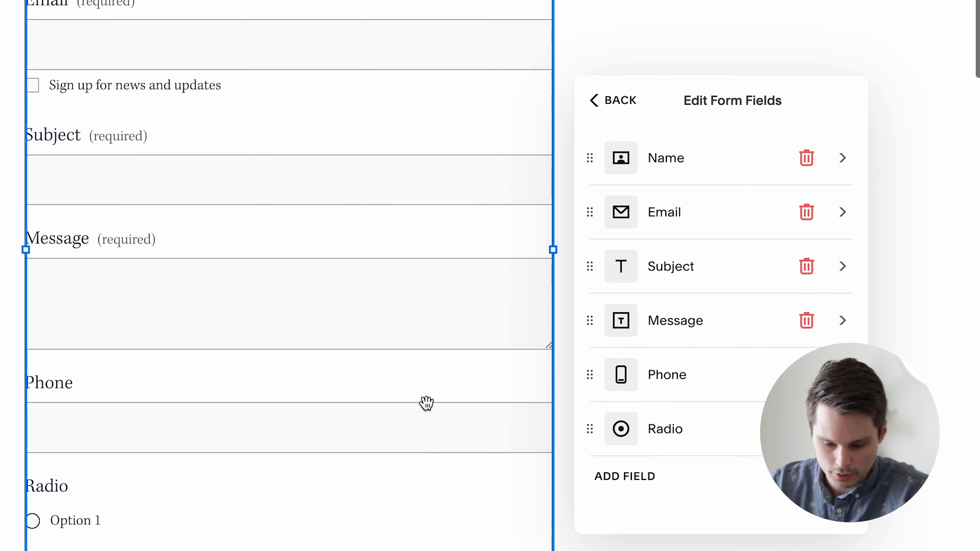
click(602, 475)
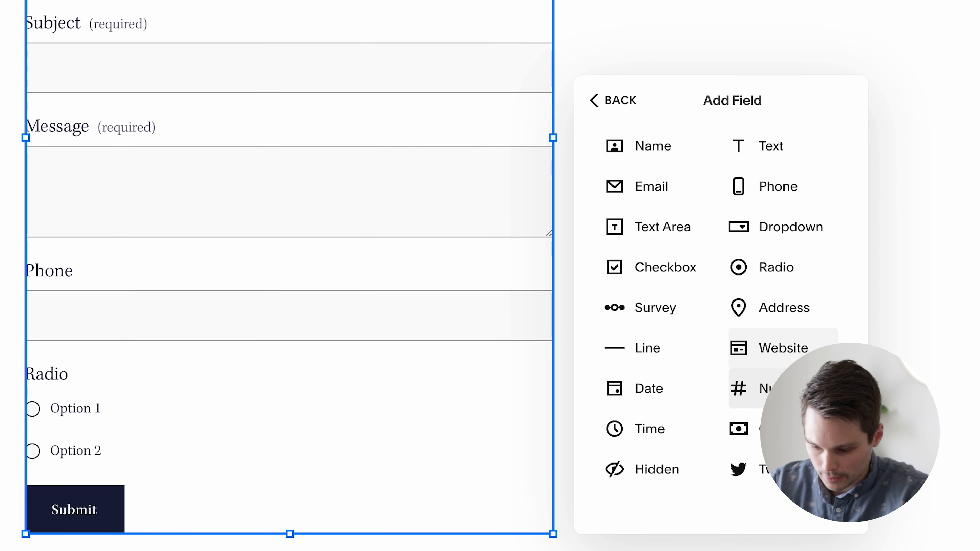
click(656, 389)
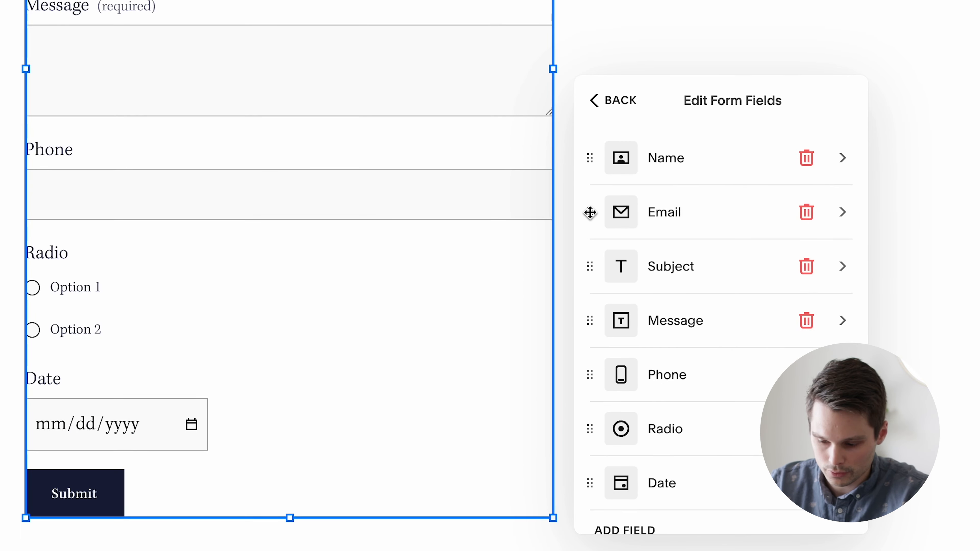
Move the form's Email field directly below Message and look at the Email field's Required option.
drag(590, 212, 592, 326)
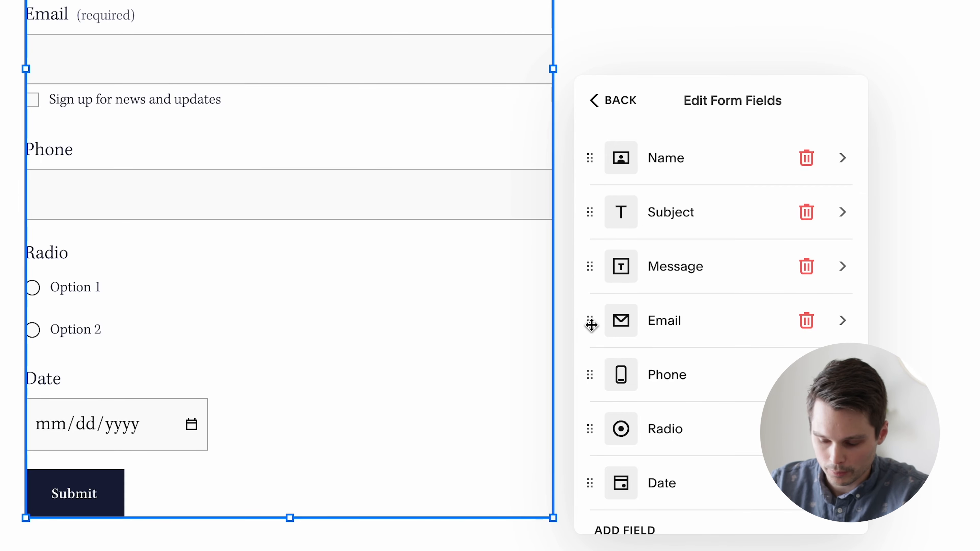
click(689, 334)
scroll(729, 320, down, 4)
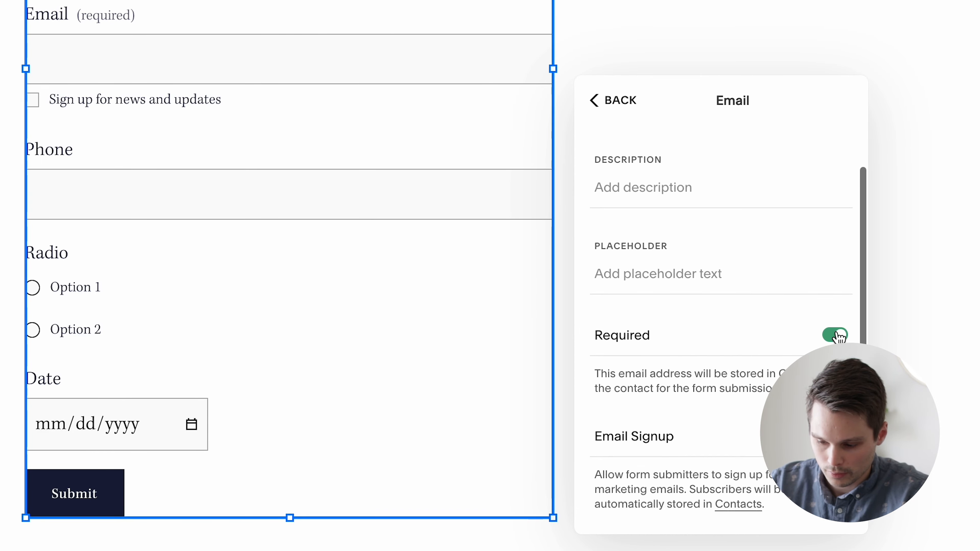
click(836, 334)
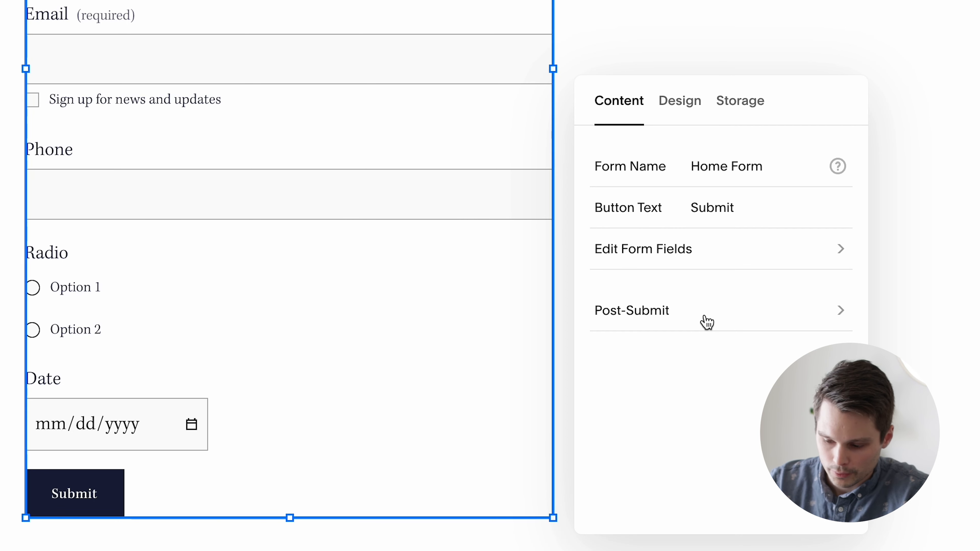
Look through the form's post-submit options, including the message, the redirect and the additional HTML.
click(705, 318)
click(704, 258)
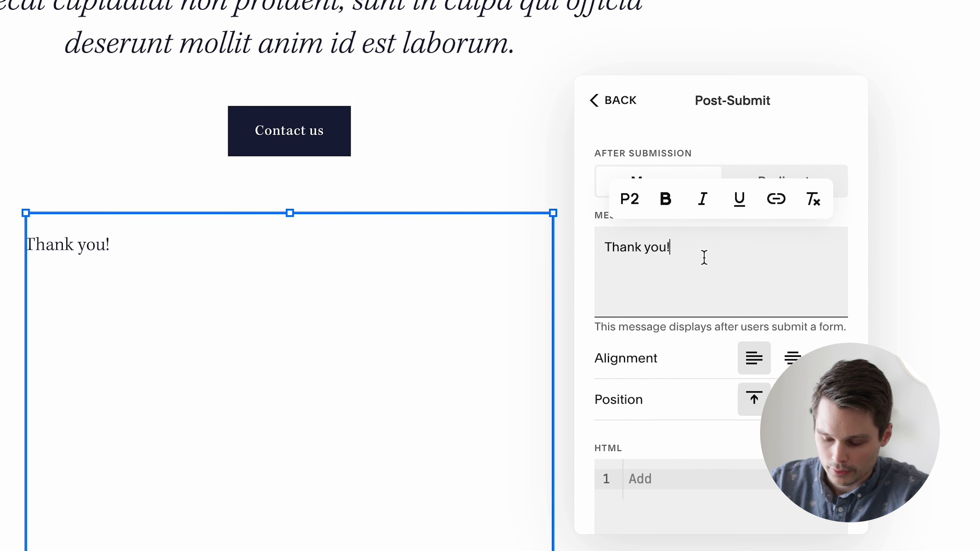
triple_click(699, 260)
click(708, 265)
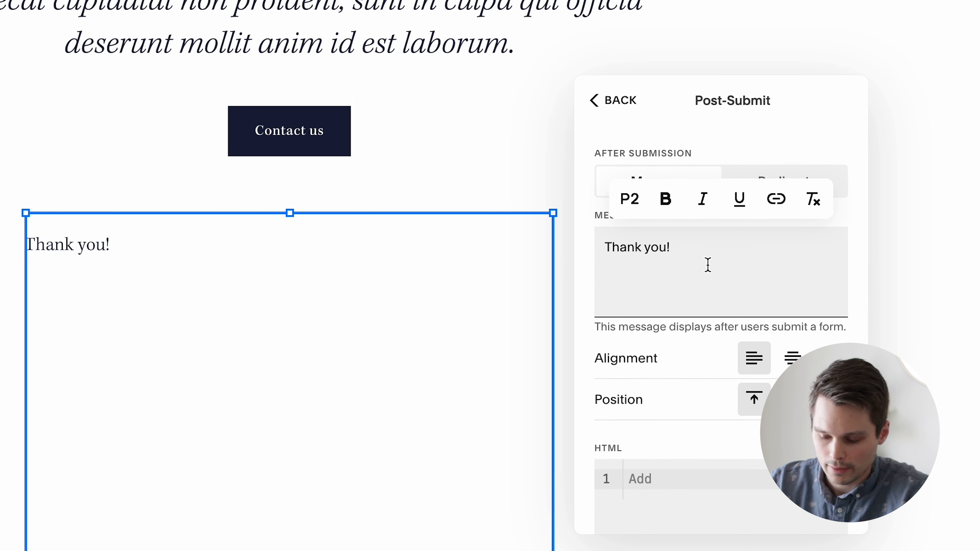
click(750, 124)
click(755, 187)
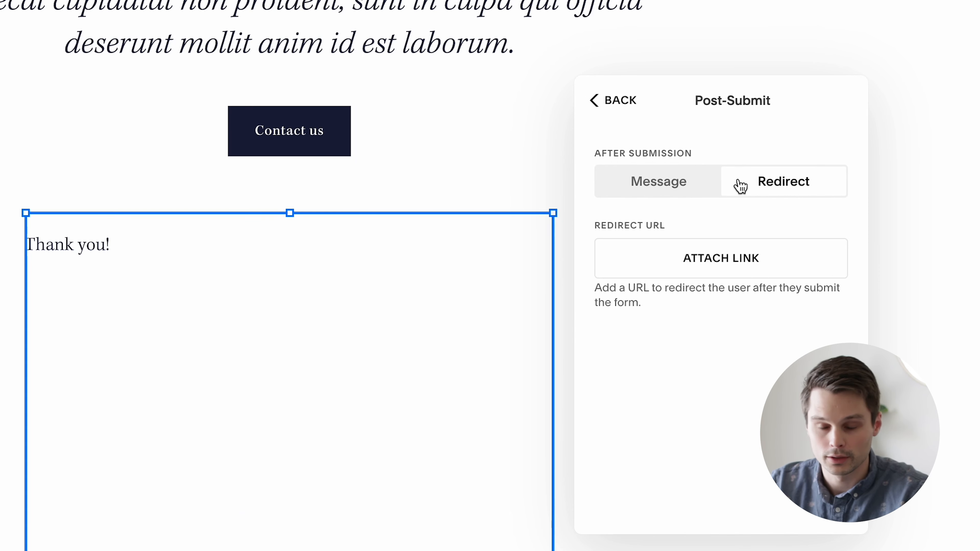
click(657, 192)
scroll(750, 357, down, 3)
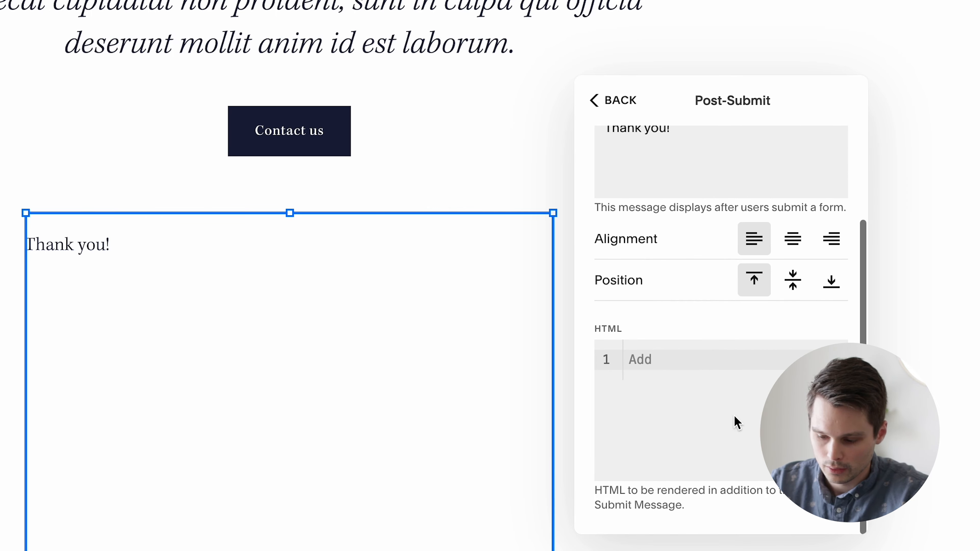
click(623, 103)
Try the filled pill-shaped form style and apply the outlined style with slightly rounded fields instead.
click(686, 107)
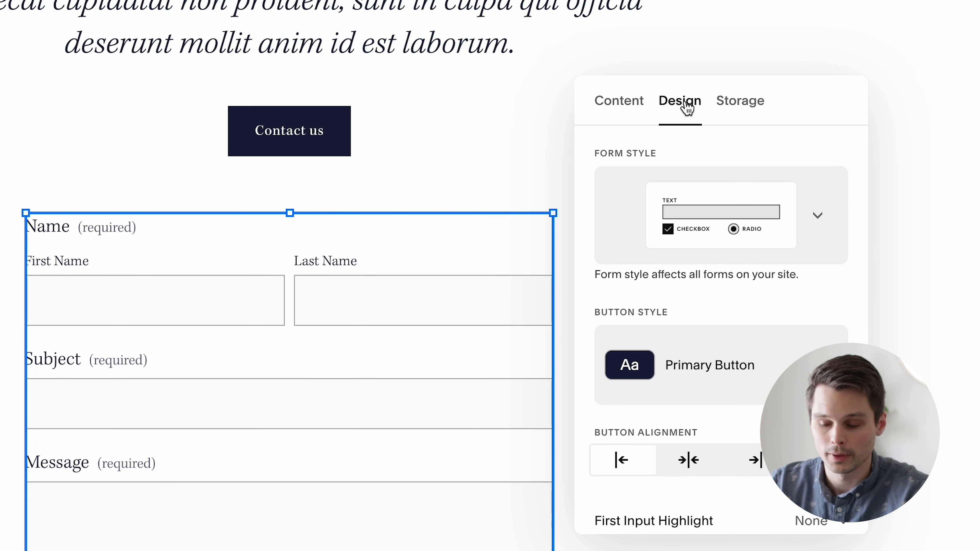
click(784, 218)
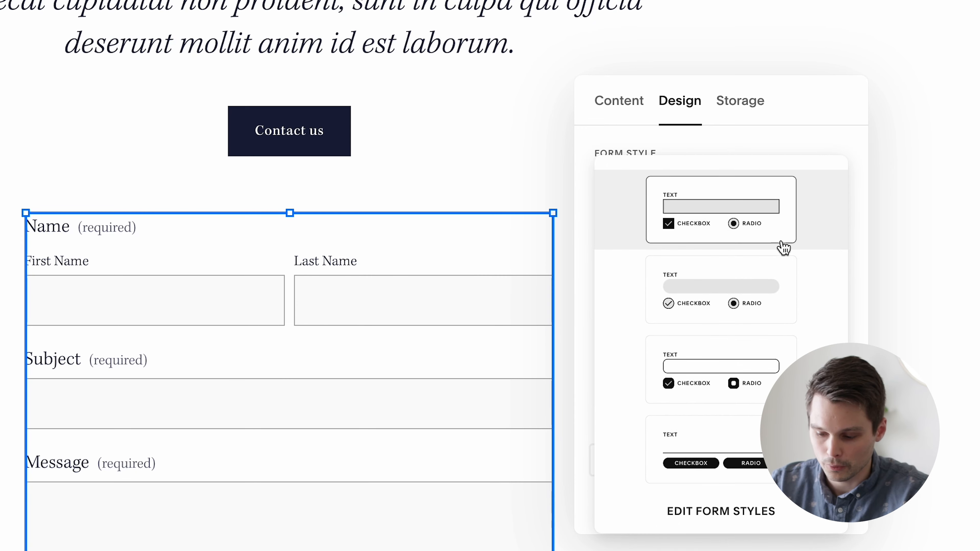
click(707, 290)
scroll(510, 333, down, 3)
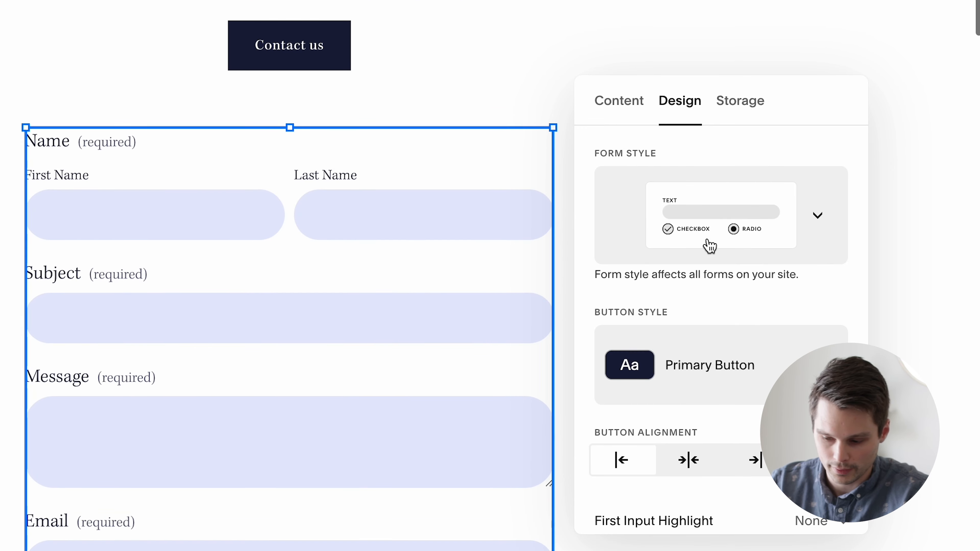
click(715, 234)
click(760, 366)
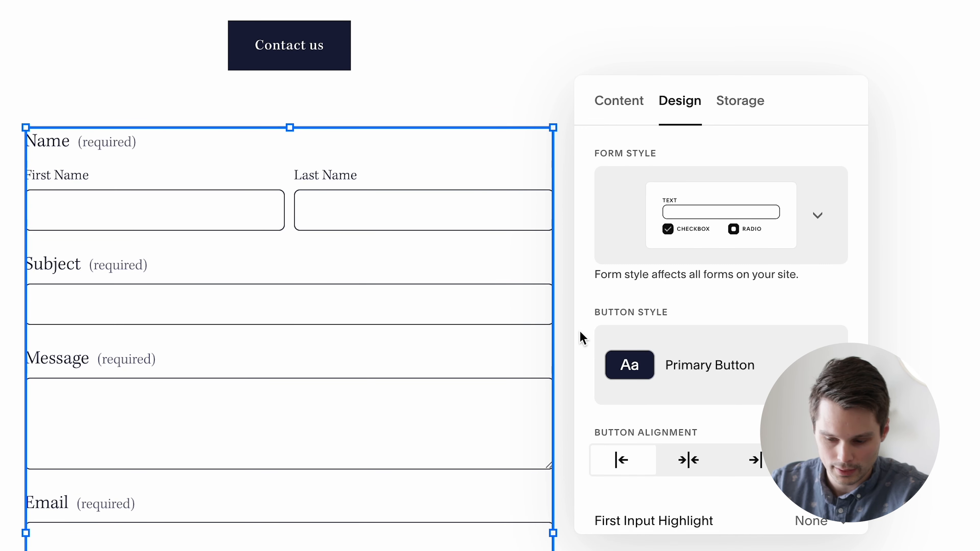
Give the form block a solid stroke and try out its Lightbox option.
scroll(582, 337, down, 2)
scroll(632, 305, down, 2)
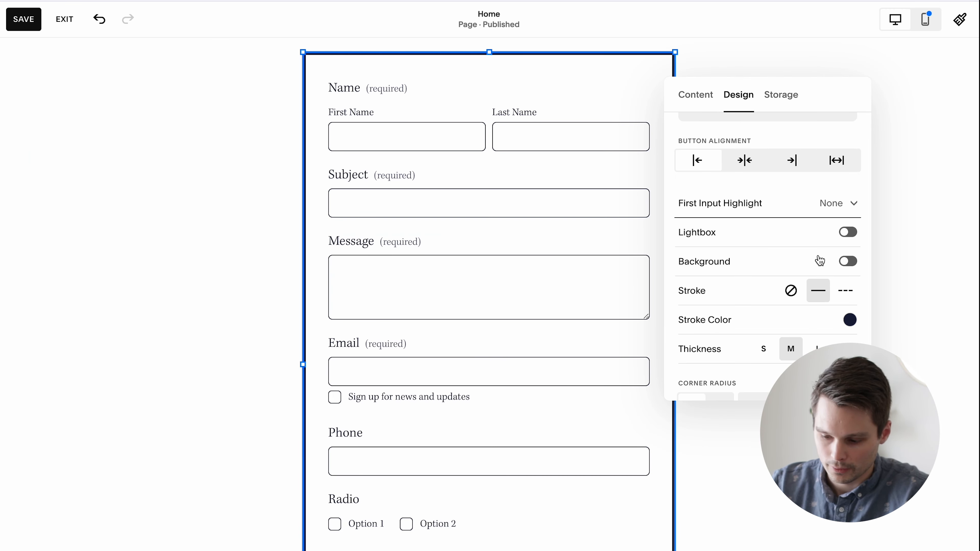
click(791, 292)
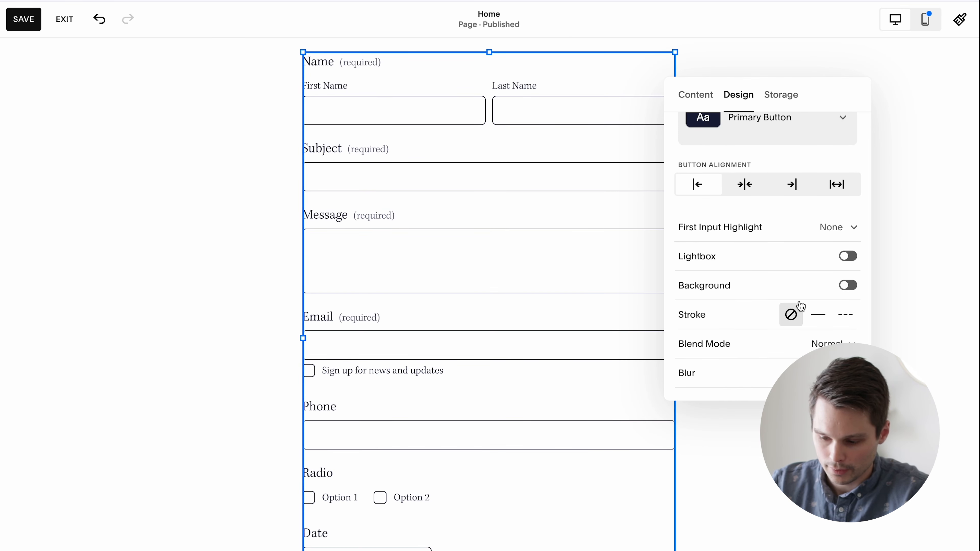
click(821, 316)
click(848, 257)
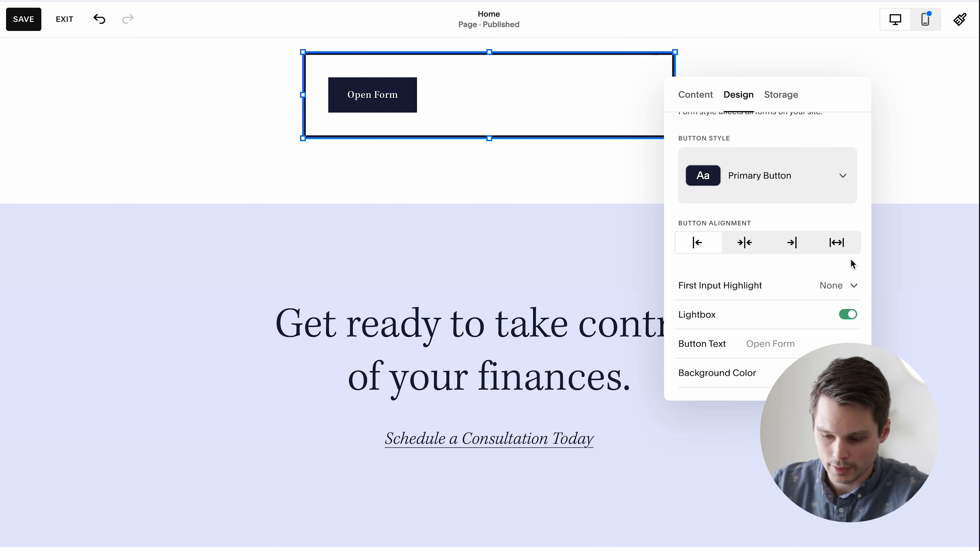
click(848, 315)
Turn on the form block's background in the light lavender palette colour.
scroll(824, 333, down, 2)
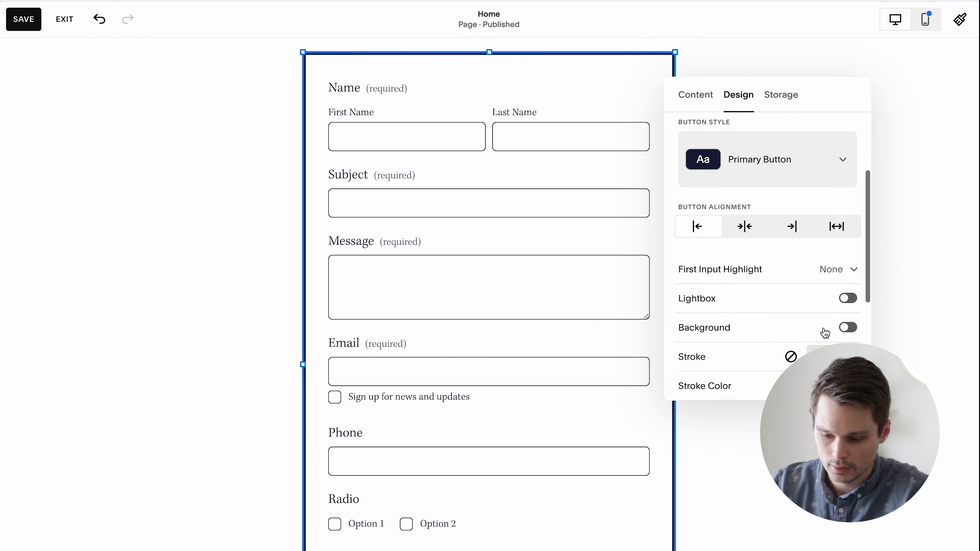
click(848, 303)
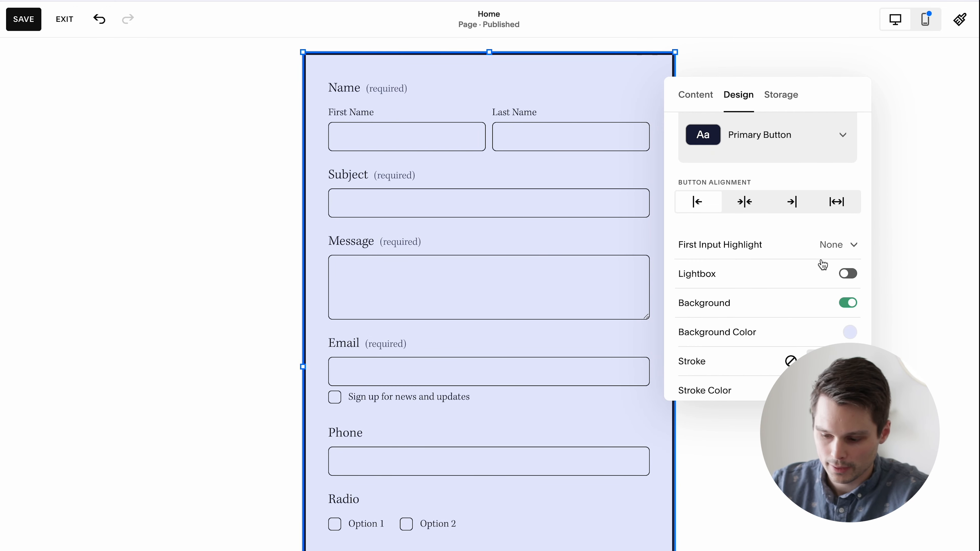
click(850, 331)
click(836, 309)
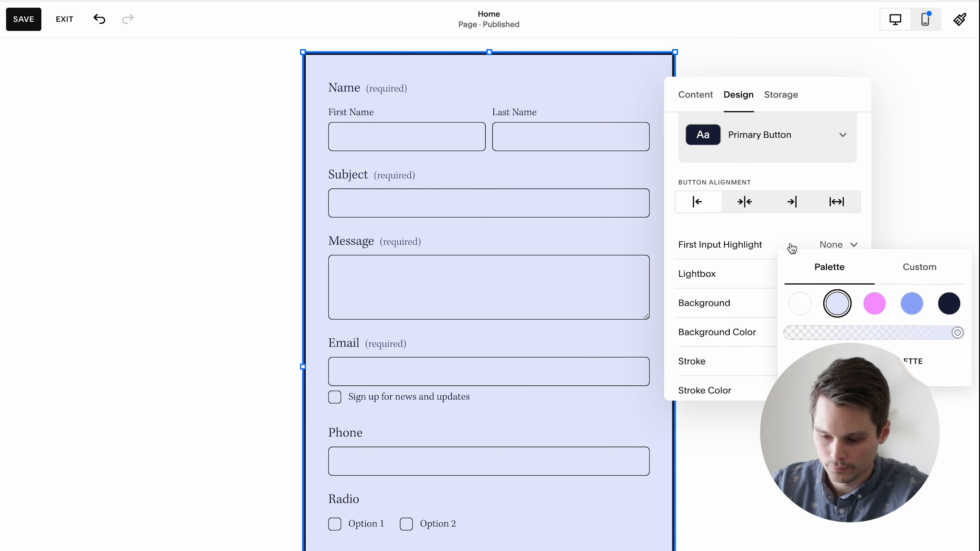
Compare the Wave and Double Wave effects for the form's first input highlight.
click(792, 246)
click(766, 287)
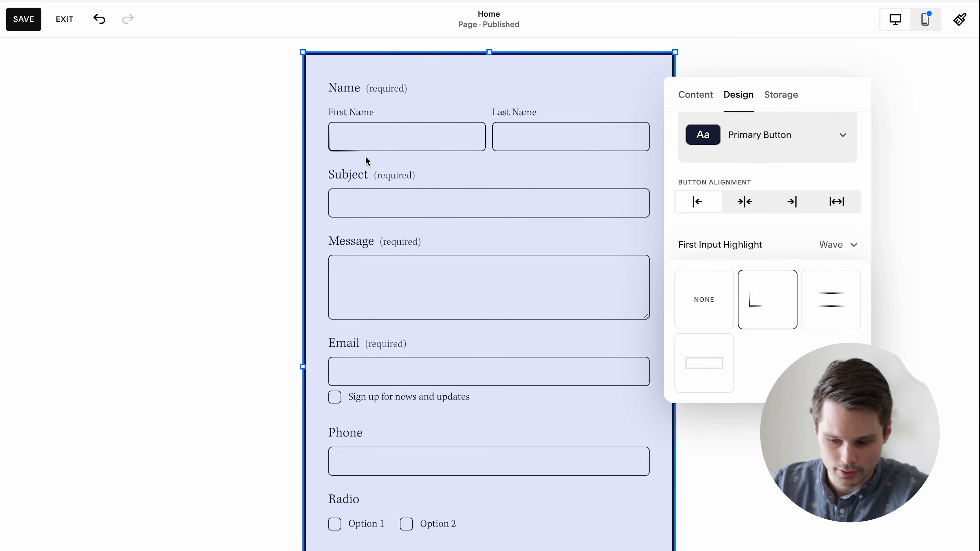
click(840, 305)
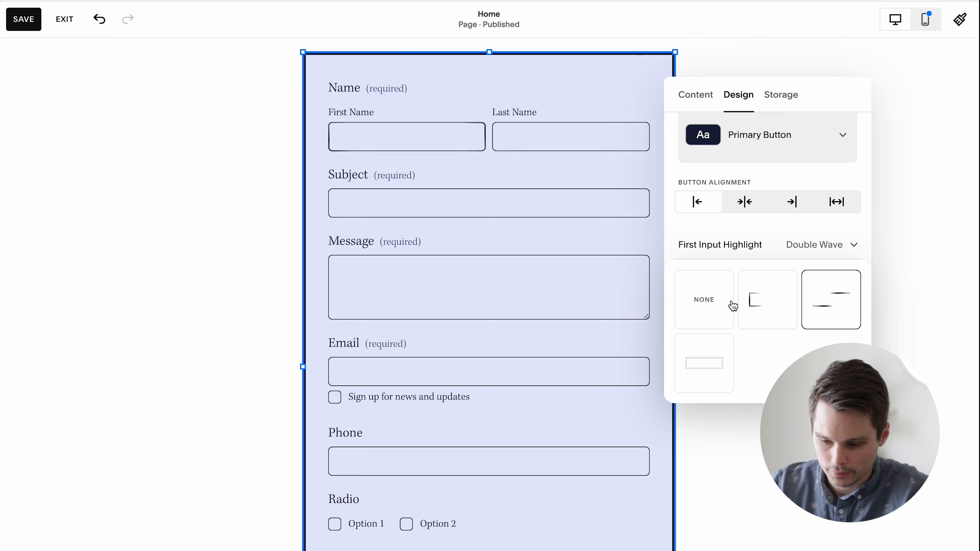
Look at the form's storage settings and the email notification recipient.
click(778, 96)
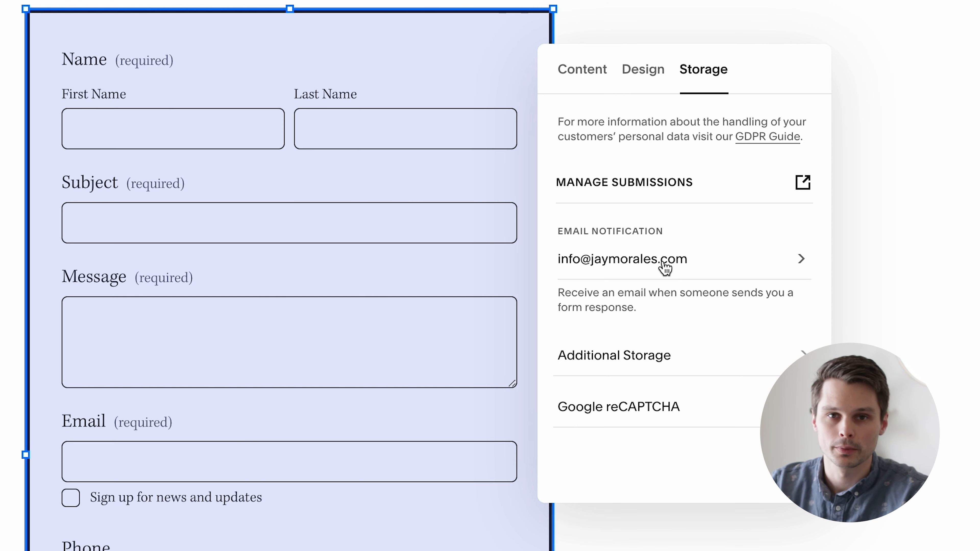
click(702, 271)
click(587, 73)
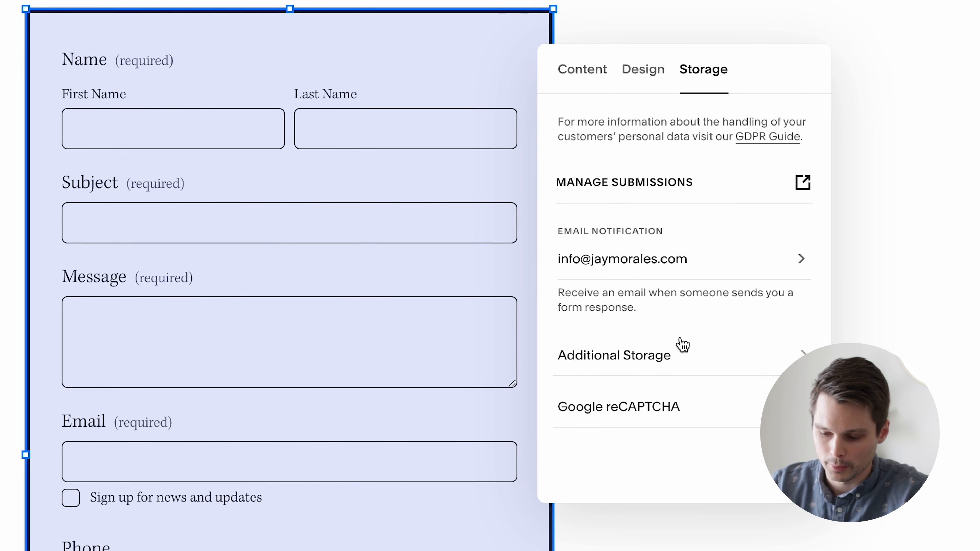
Connect Google Drive as additional form storage, allowing access with the listed Google account, and name the spreadsheet Forms.
click(681, 350)
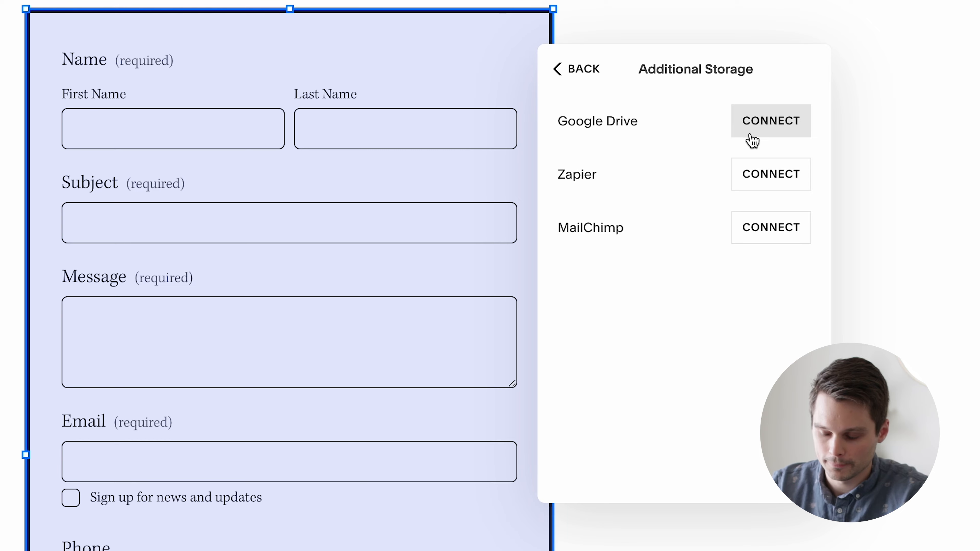
click(771, 123)
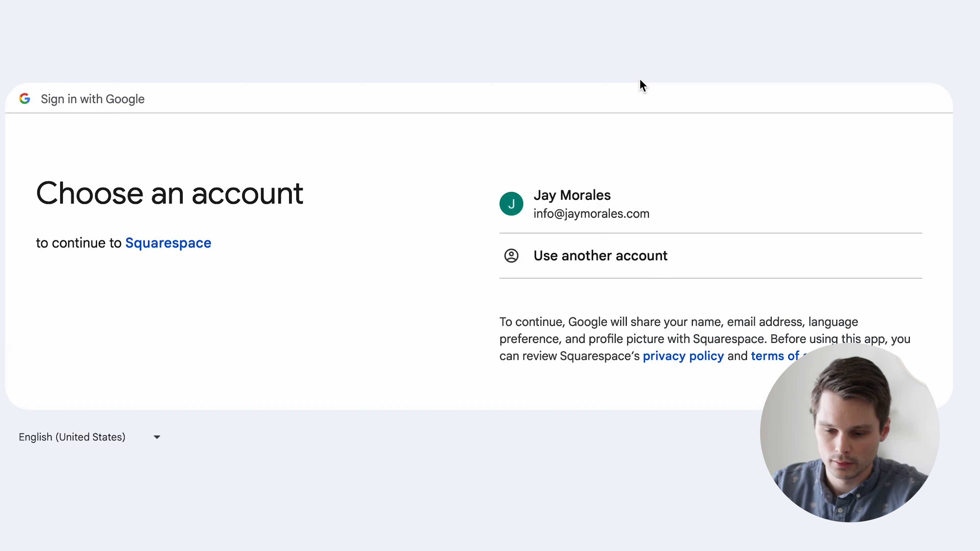
click(617, 212)
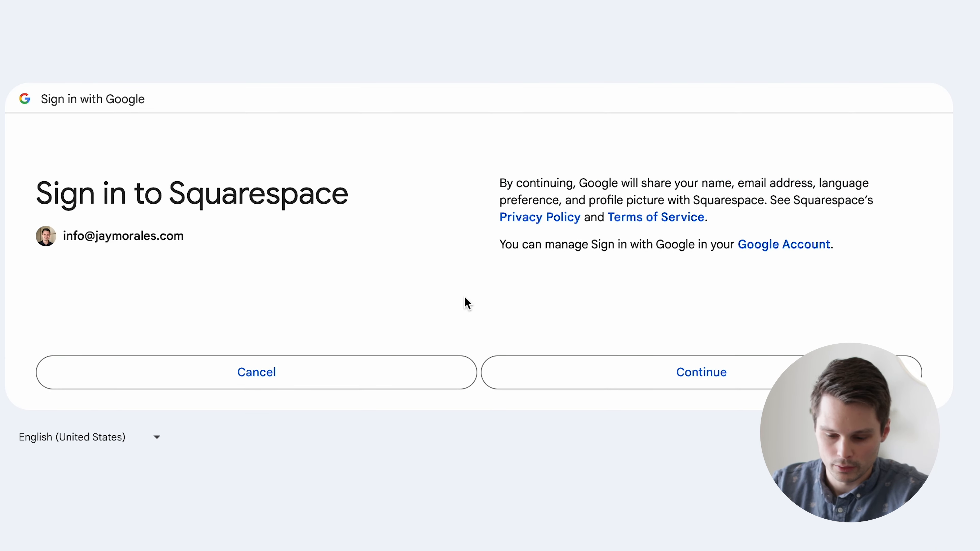
click(594, 386)
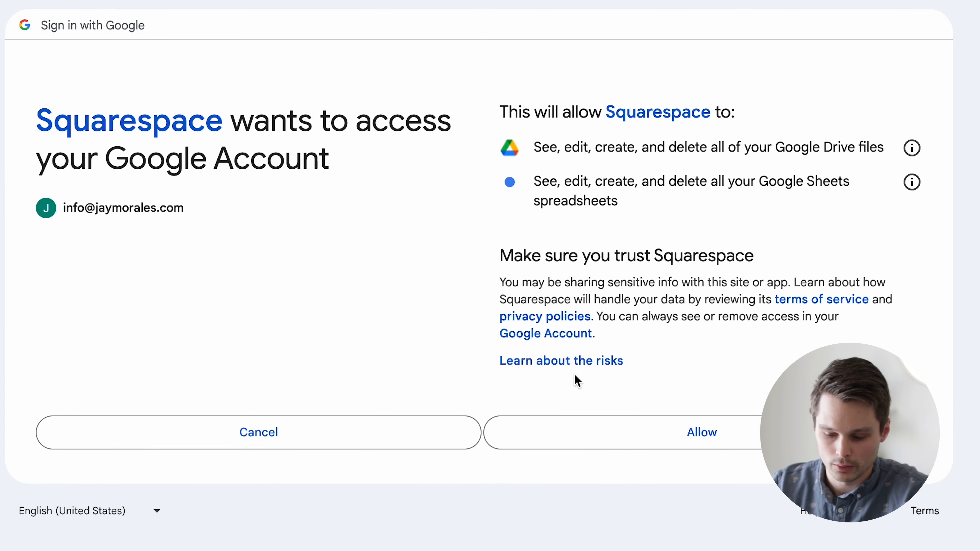
click(586, 420)
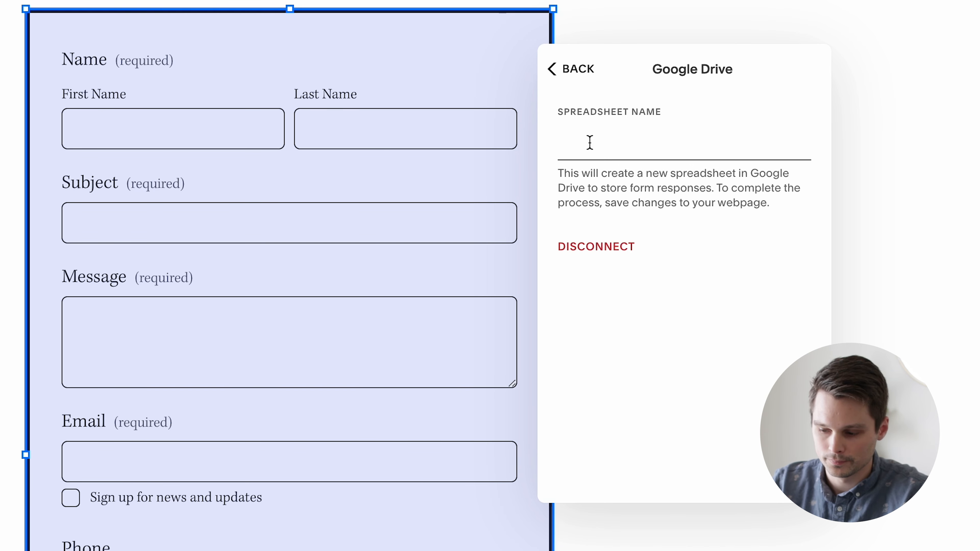
click(575, 71)
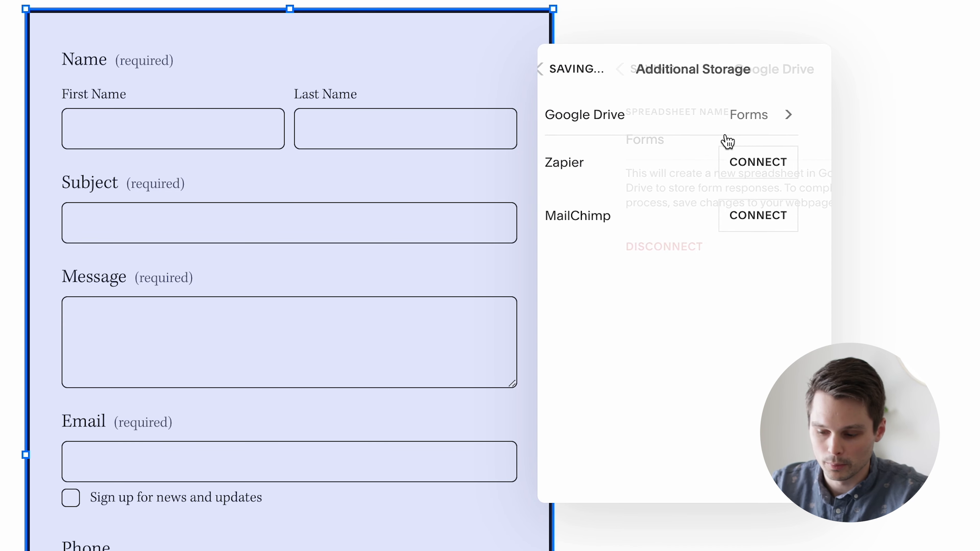
mouse_move(560, 169)
mouse_down()
mouse_move(608, 171)
mouse_move(558, 162)
mouse_up()
click(595, 162)
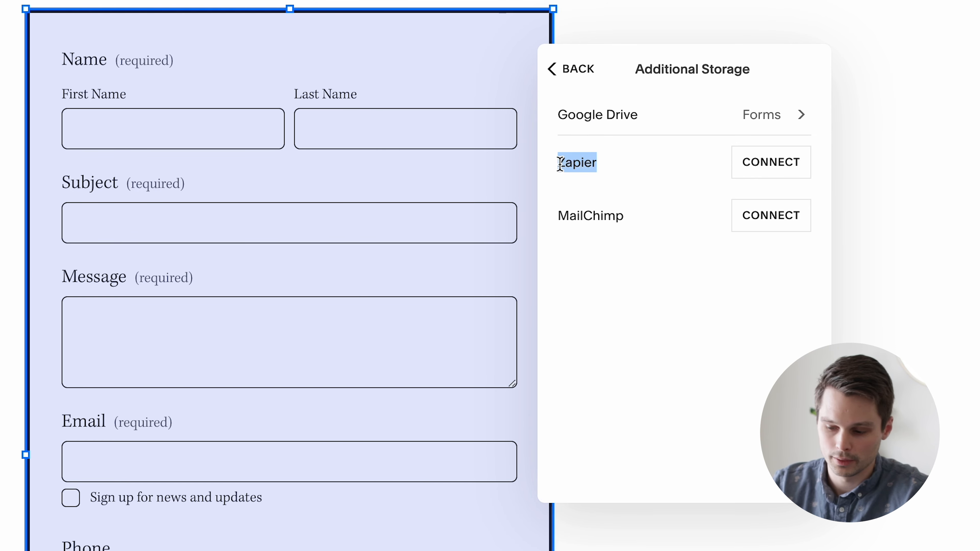
click(579, 164)
double_click(578, 163)
click(594, 166)
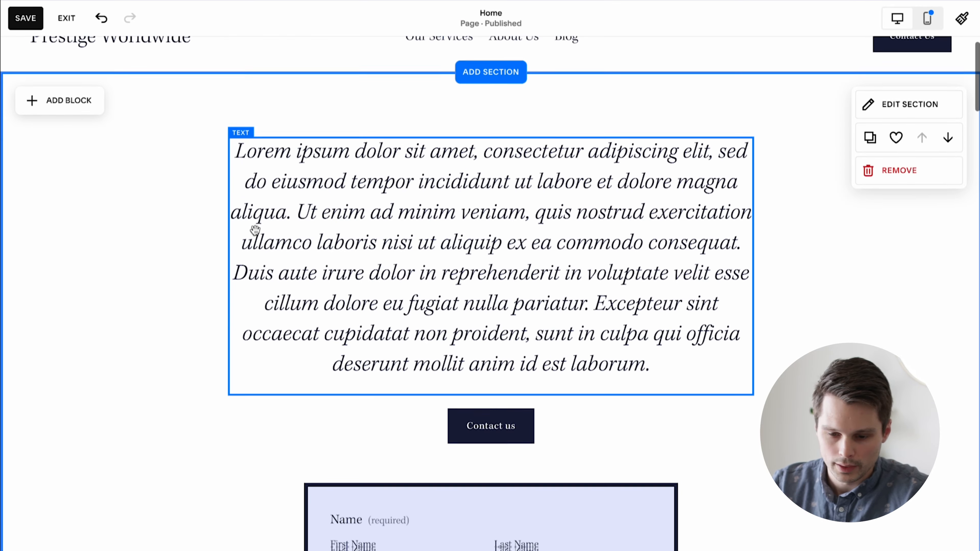
scroll(254, 223, up, 1)
scroll(792, 231, down, 3)
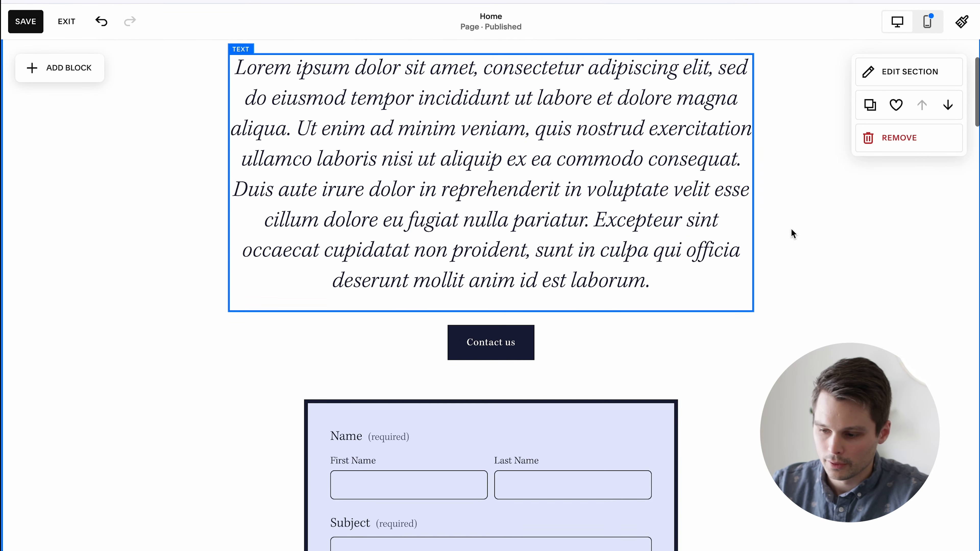
Switch to the mobile layout and review how the section's text, Contact us button and form are arranged.
scroll(806, 216, up, 3)
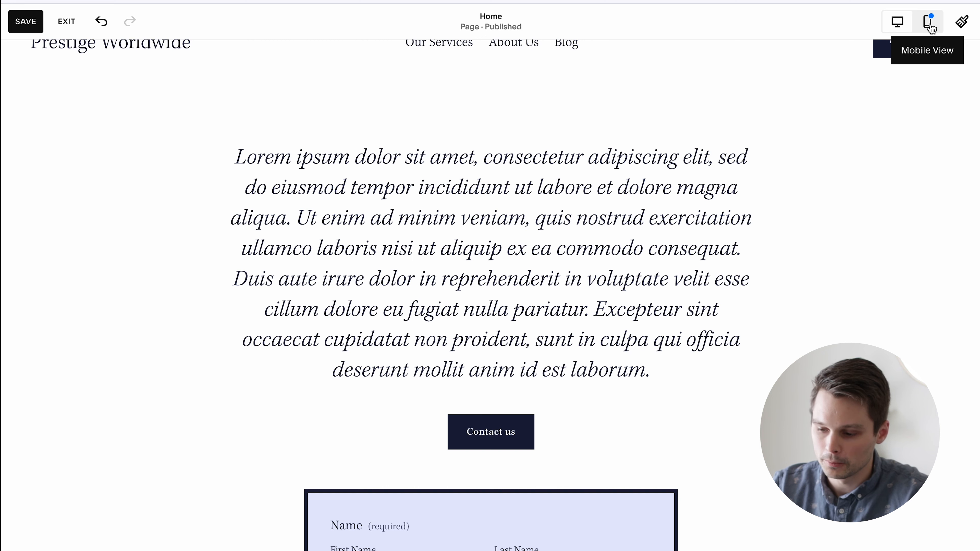
scroll(634, 227, down, 2)
scroll(824, 86, up, 3)
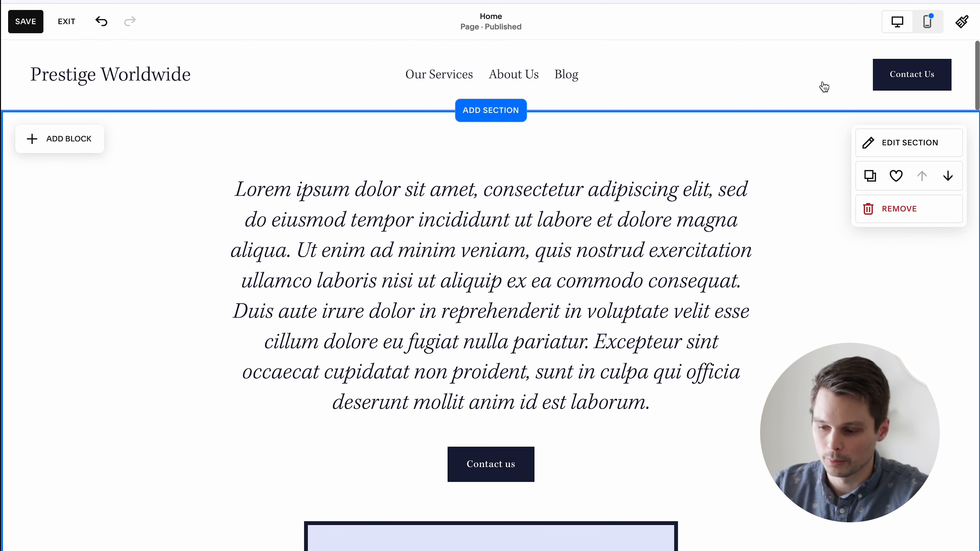
click(931, 23)
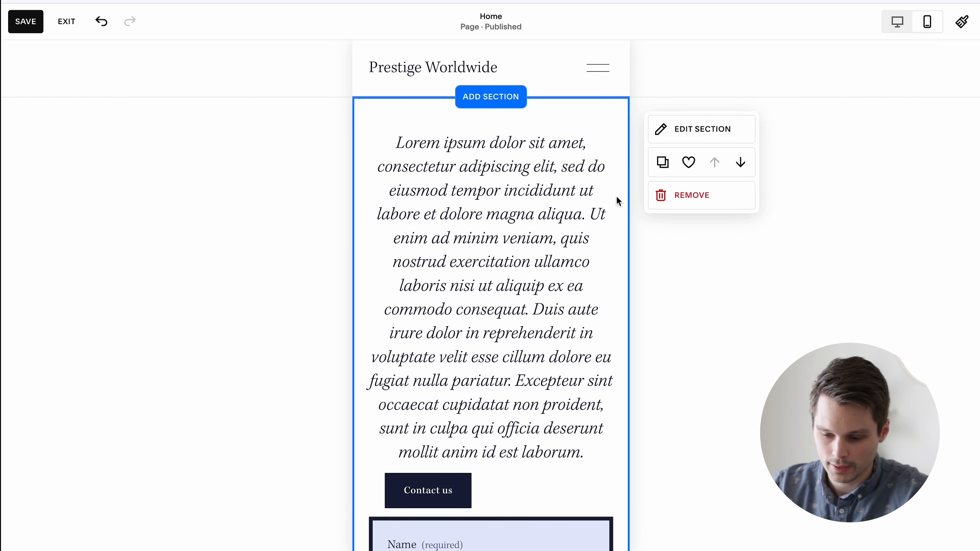
scroll(582, 224, down, 6)
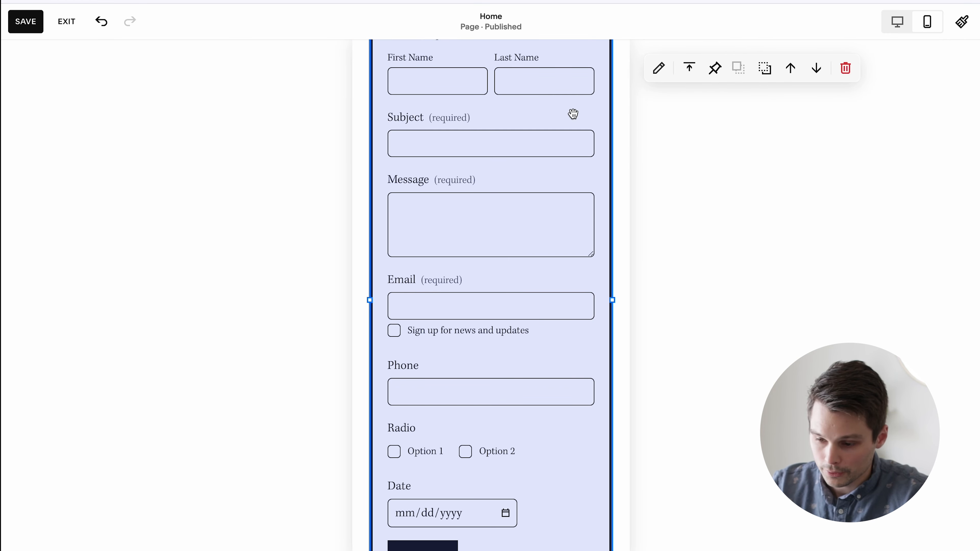
scroll(574, 114, up, 3)
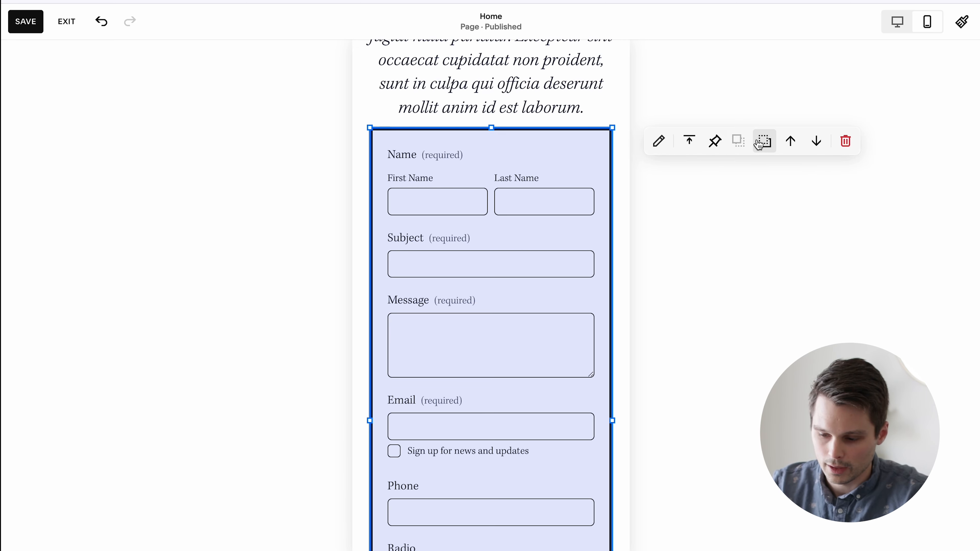
Send the form block backward in the mobile layout and move the Contact us button below the form.
click(757, 145)
scroll(514, 306, down, 2)
click(508, 339)
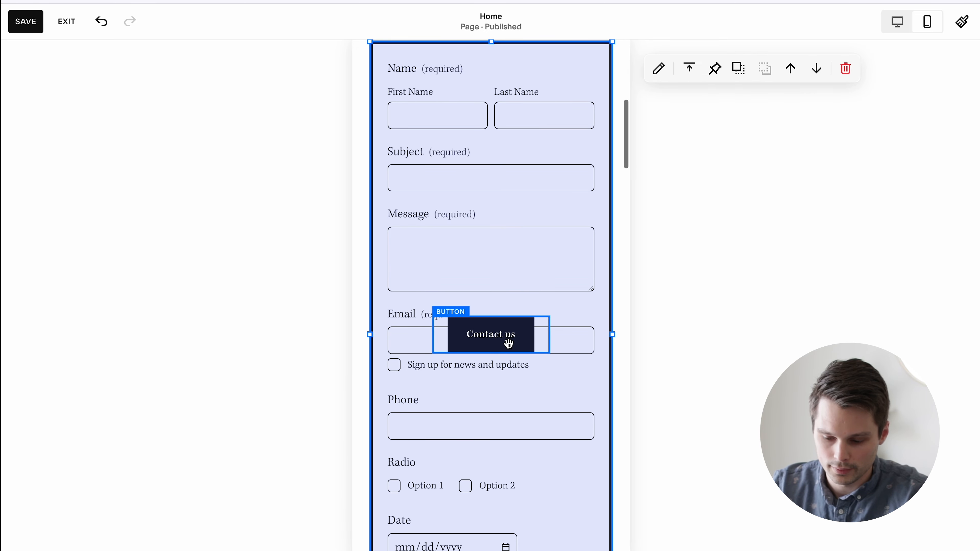
scroll(508, 339, down, 5)
drag(517, 128, 509, 423)
Check the section's block arrangement in the desktop layout and compare it with the mobile layout.
scroll(528, 320, up, 10)
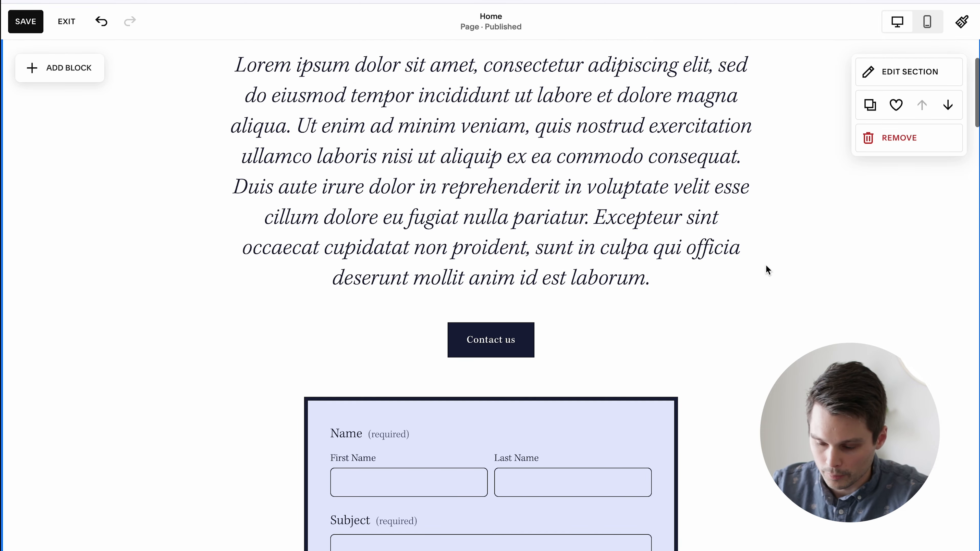
scroll(766, 265, down, 6)
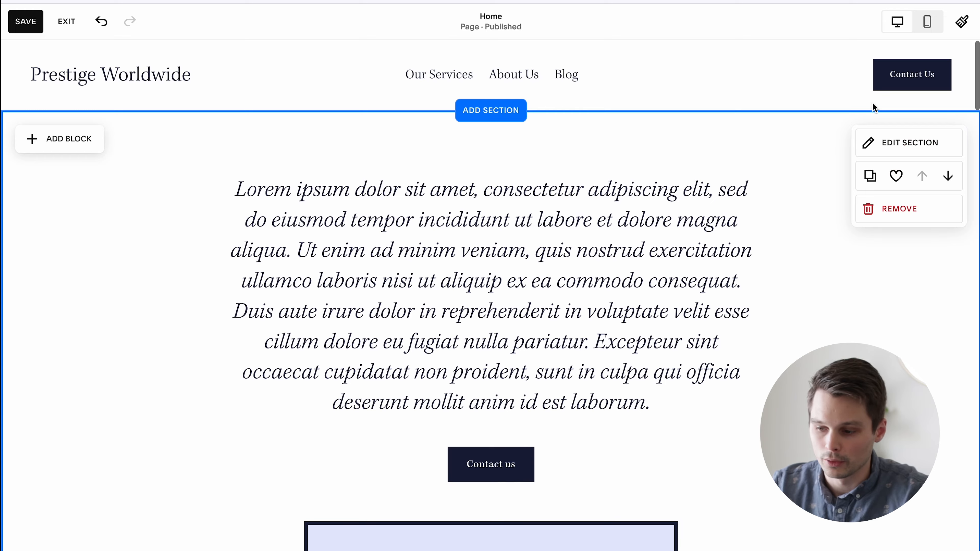
click(927, 21)
scroll(571, 189, down, 10)
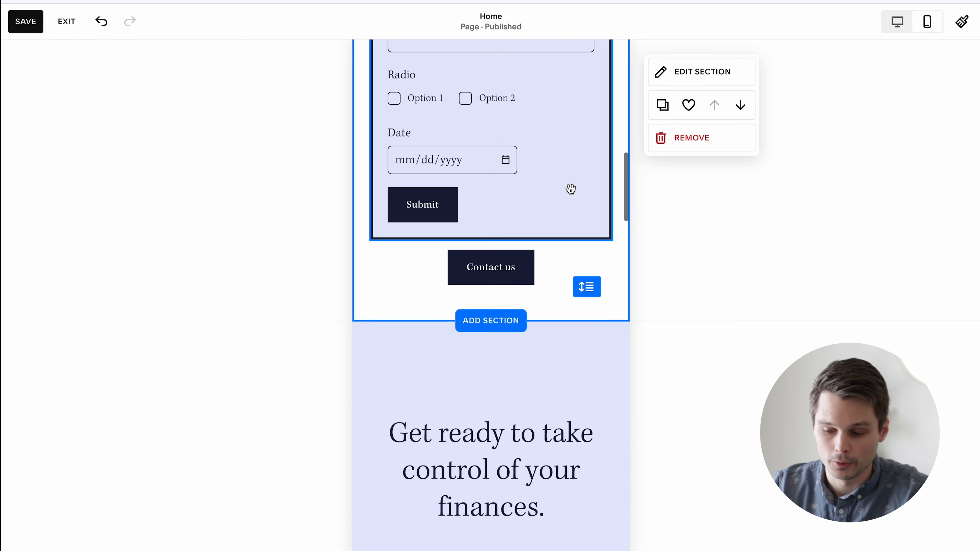
Move the form block further down in the mobile layout, leaving a larger gap above it.
scroll(557, 131, up, 8)
scroll(560, 112, down, 5)
drag(562, 94, 555, 242)
scroll(555, 241, down, 4)
scroll(555, 242, down, 5)
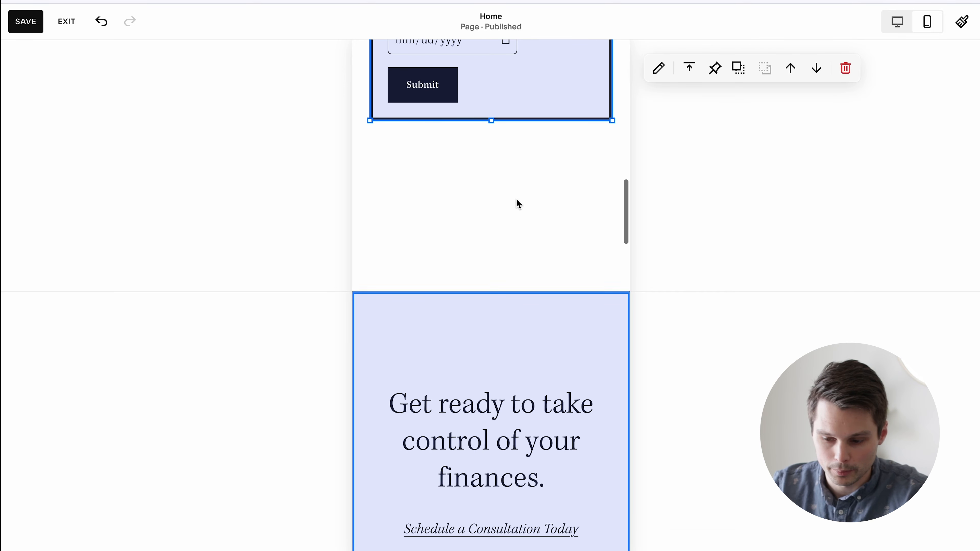
Shorten the section in the mobile layout so that it ends just below the form.
click(430, 210)
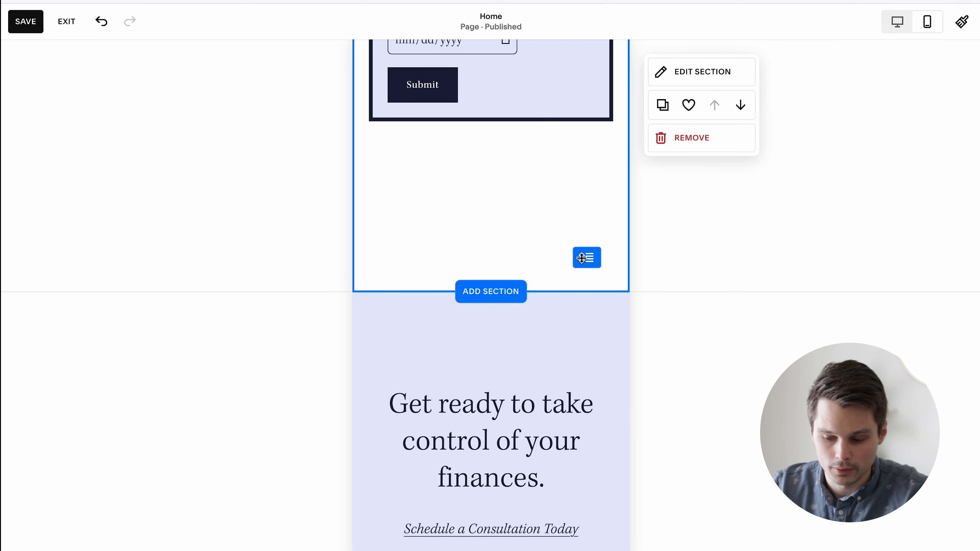
drag(590, 262, 587, 134)
scroll(735, 72, up, 5)
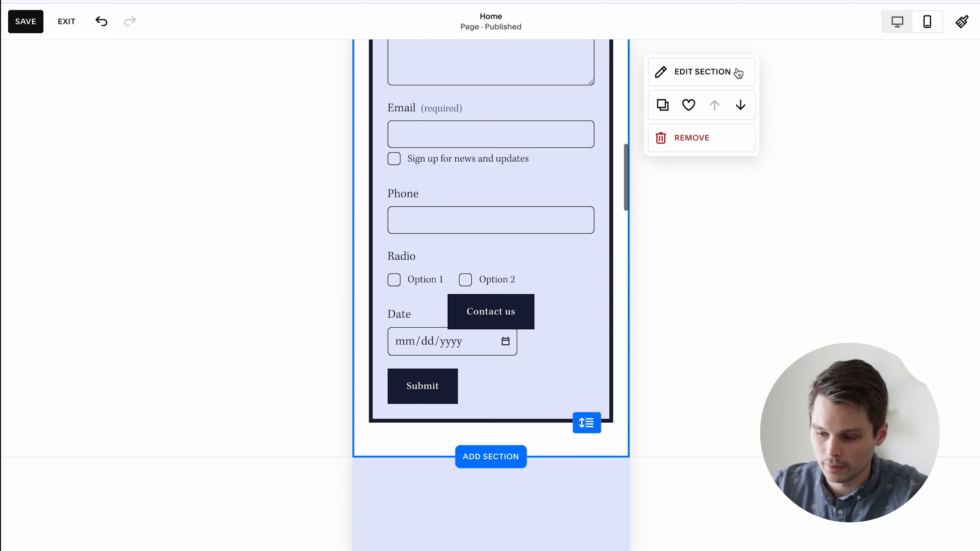
Return to the desktop layout, open the section's format settings, and try the grid without a gap before restoring the gap.
click(897, 21)
scroll(650, 241, down, 2)
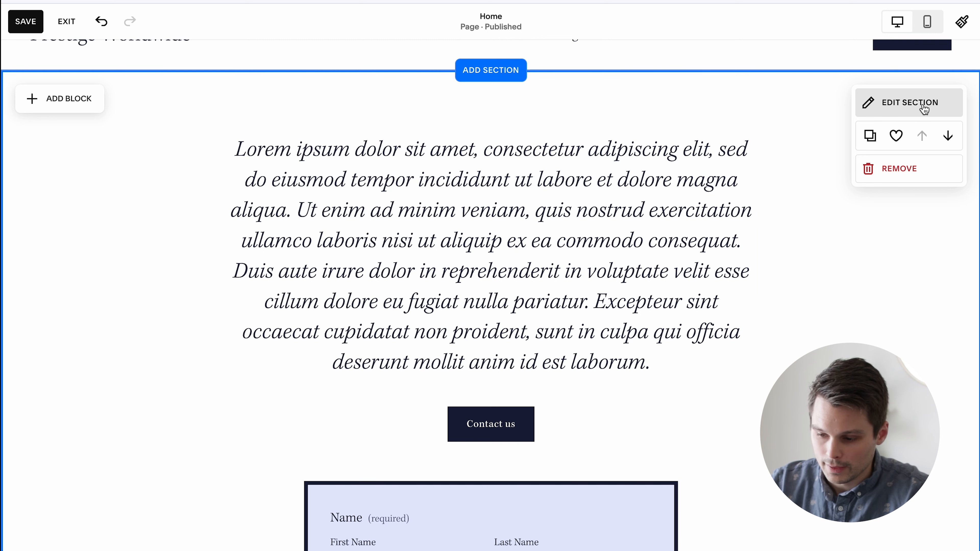
click(924, 110)
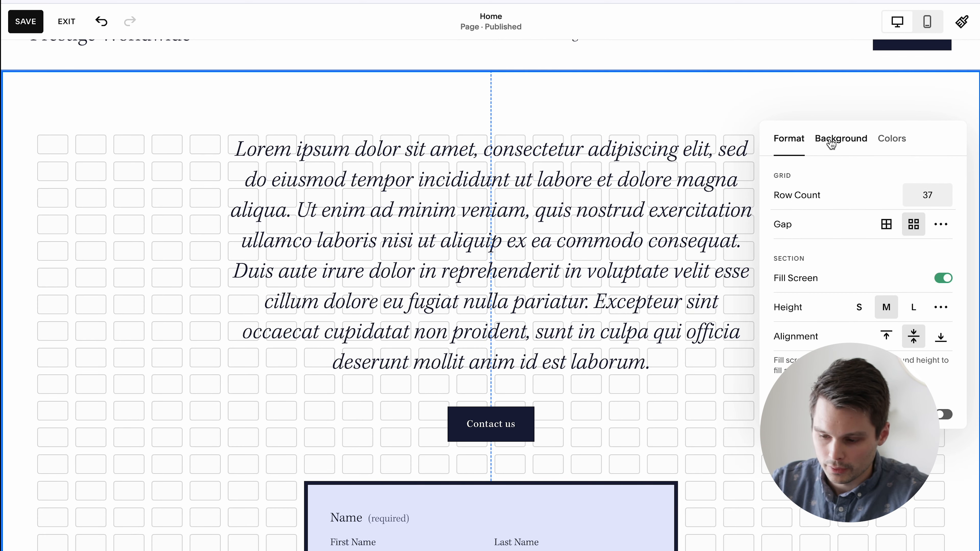
scroll(831, 195, down, 1)
click(887, 212)
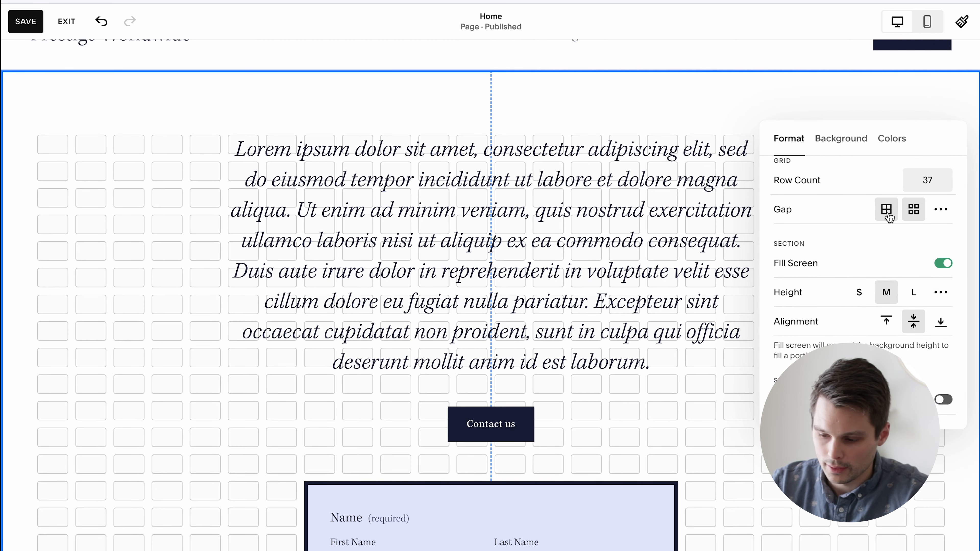
click(911, 212)
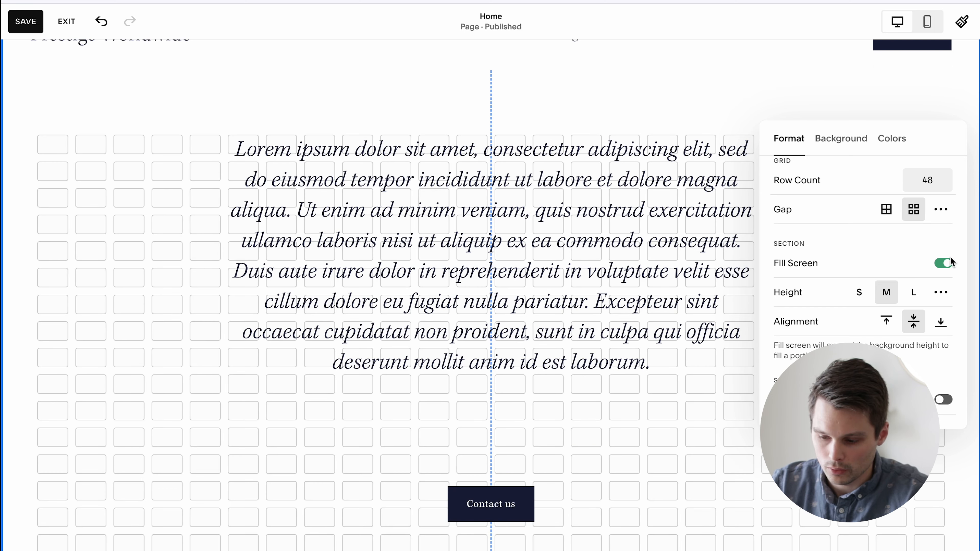
Toggle the section's Fill Screen option off and back on, and set the section height to S.
click(947, 262)
click(942, 278)
click(942, 279)
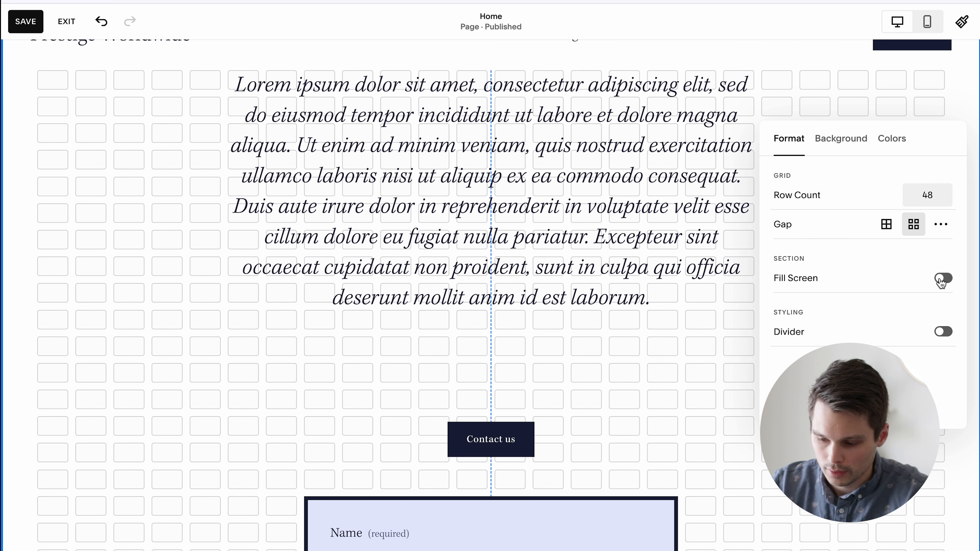
click(943, 279)
Turn on the section's divider and shuffle its shape three times.
click(943, 400)
scroll(597, 383, down, 10)
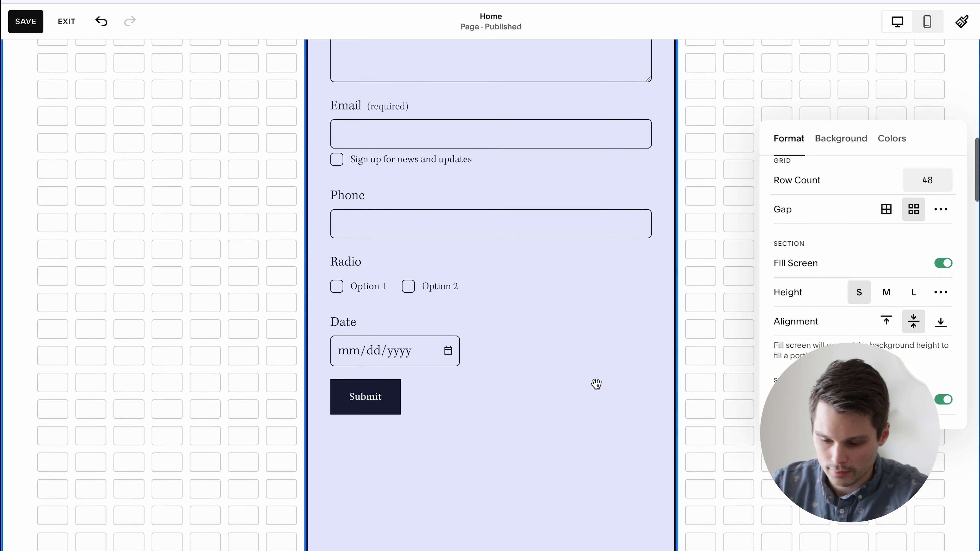
scroll(596, 383, down, 5)
scroll(801, 325, down, 5)
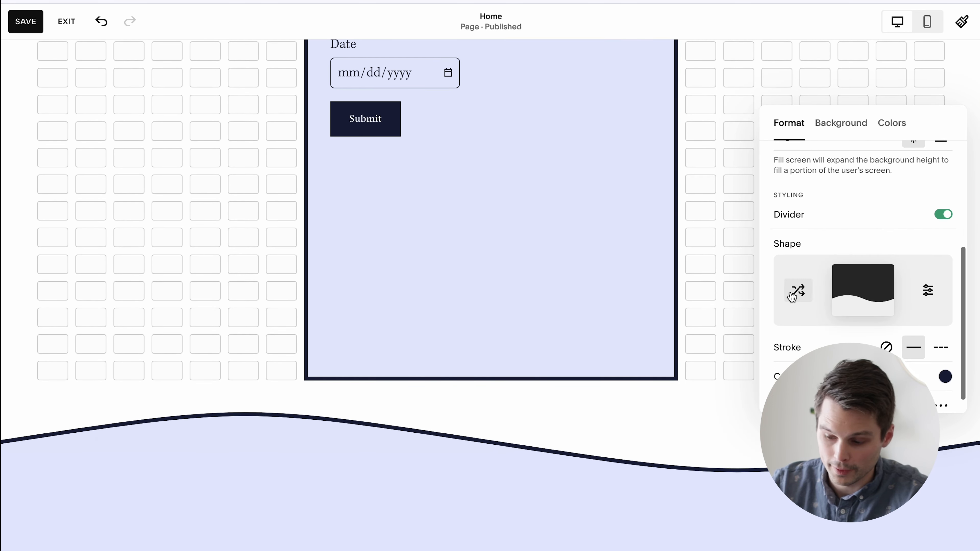
click(794, 297)
click(795, 298)
click(797, 299)
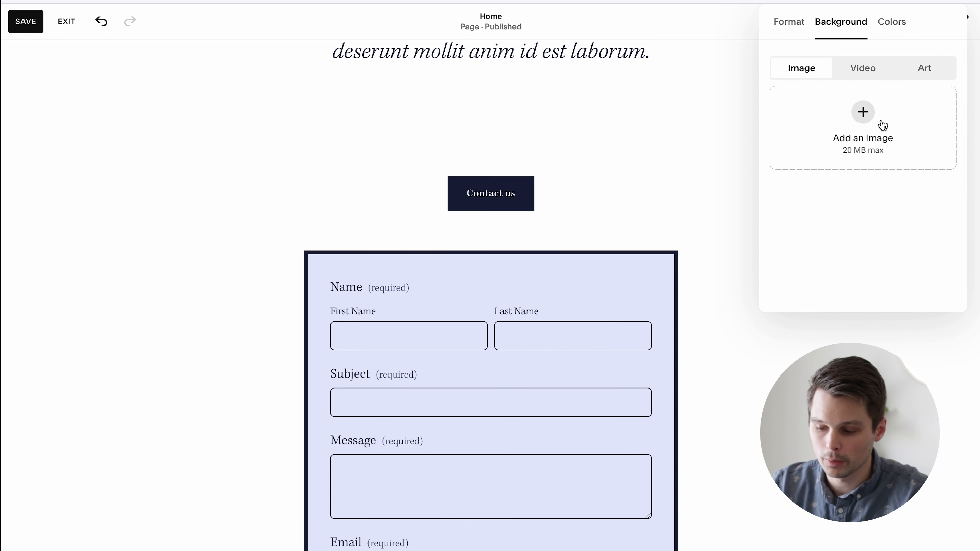
Browse the free stock images for a section background image.
click(882, 122)
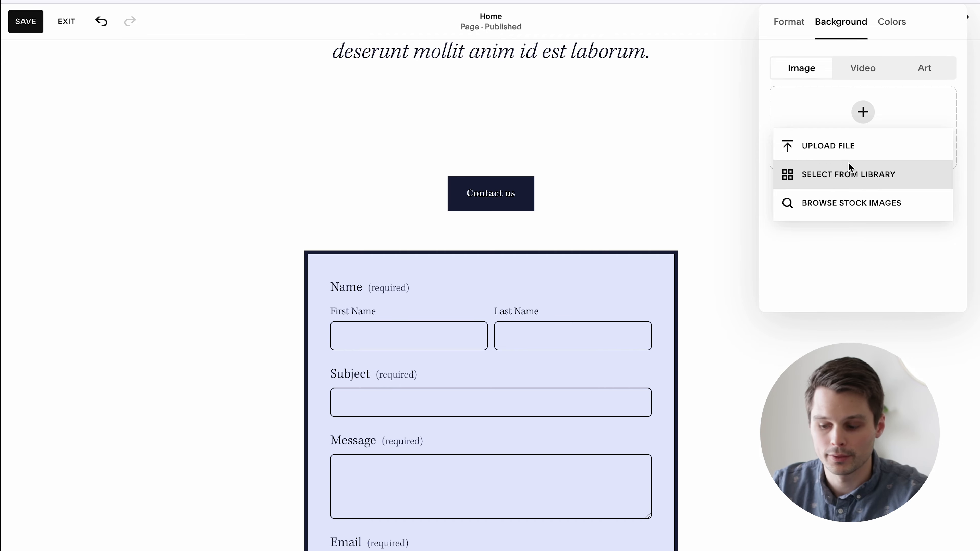
click(880, 204)
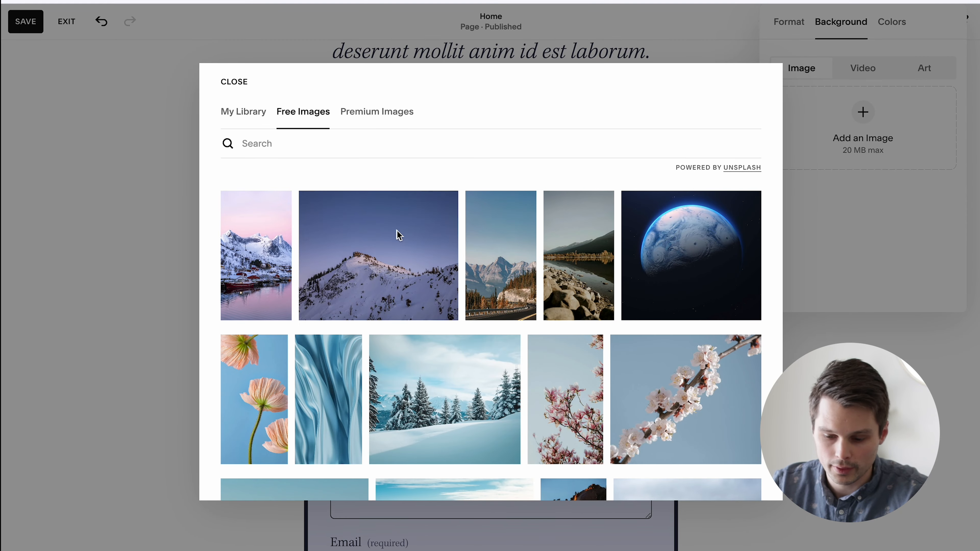
click(378, 255)
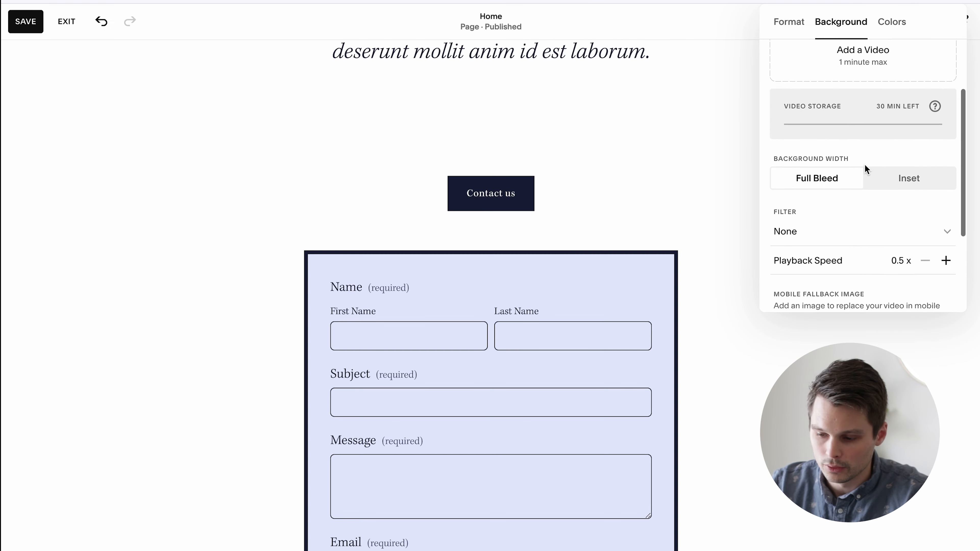
Set the video background's playback speed to 1x and look at the options for adding a mobile fallback image.
scroll(864, 162, up, 3)
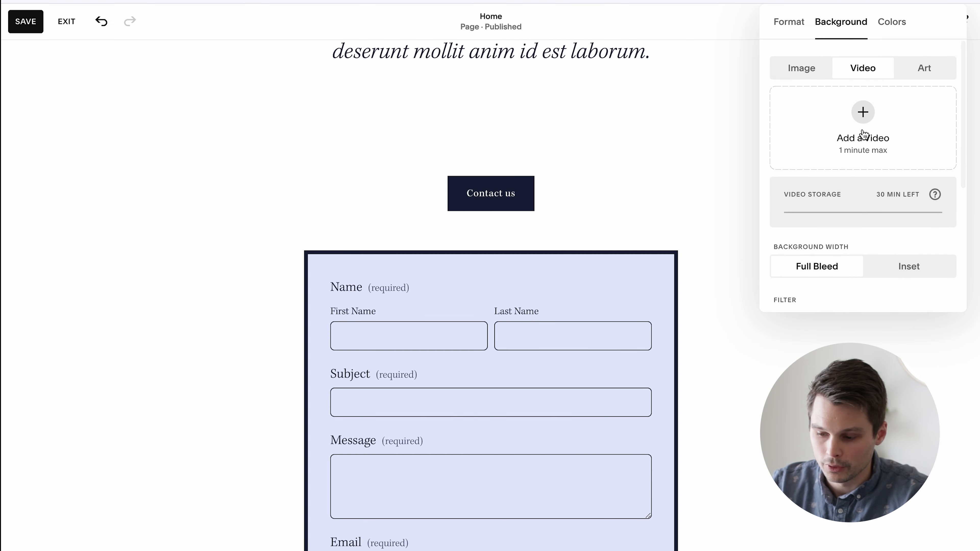
scroll(840, 216, down, 4)
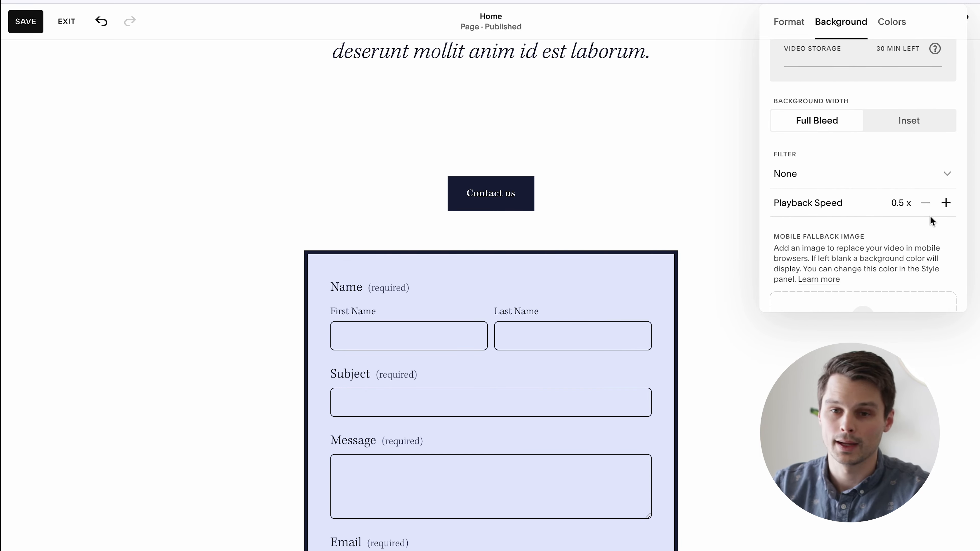
click(946, 203)
scroll(930, 239, down, 2)
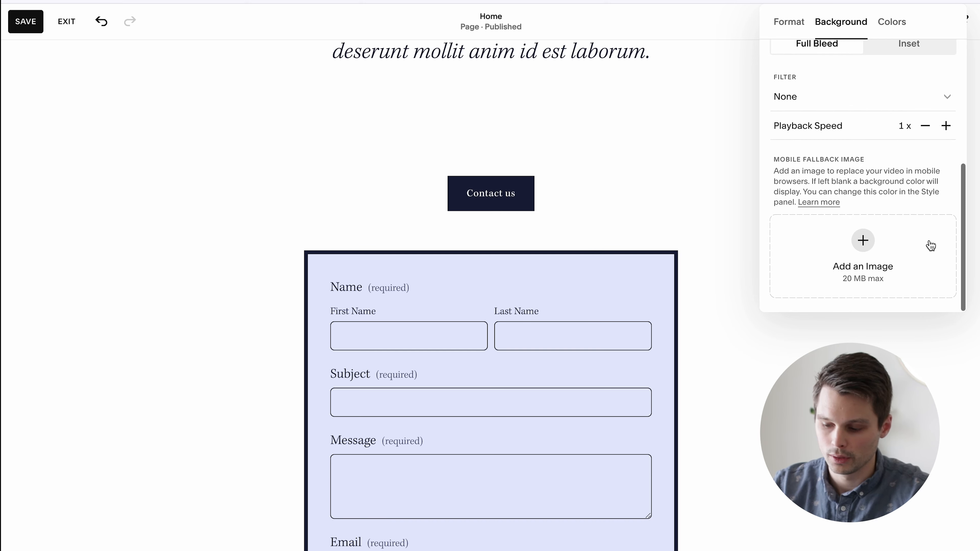
scroll(929, 242, up, 3)
scroll(928, 242, down, 3)
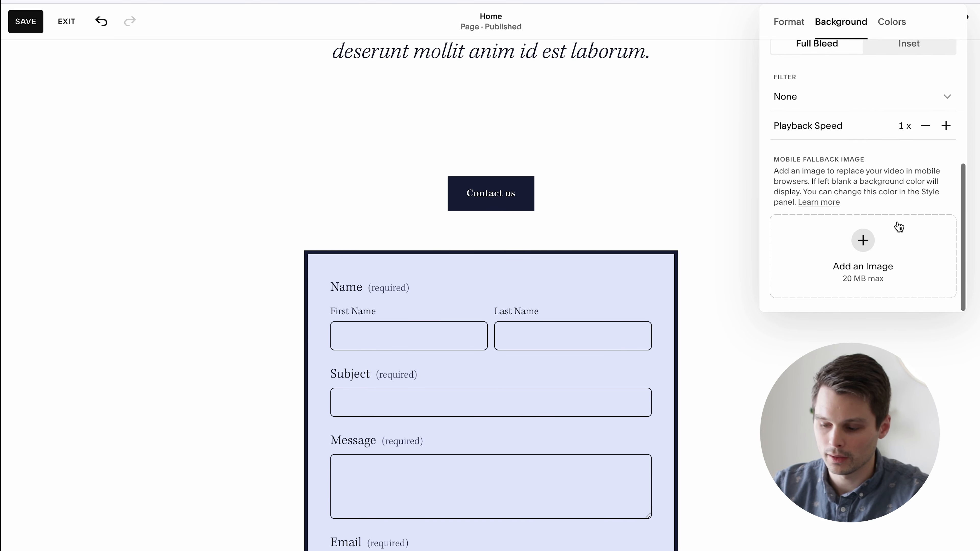
click(871, 245)
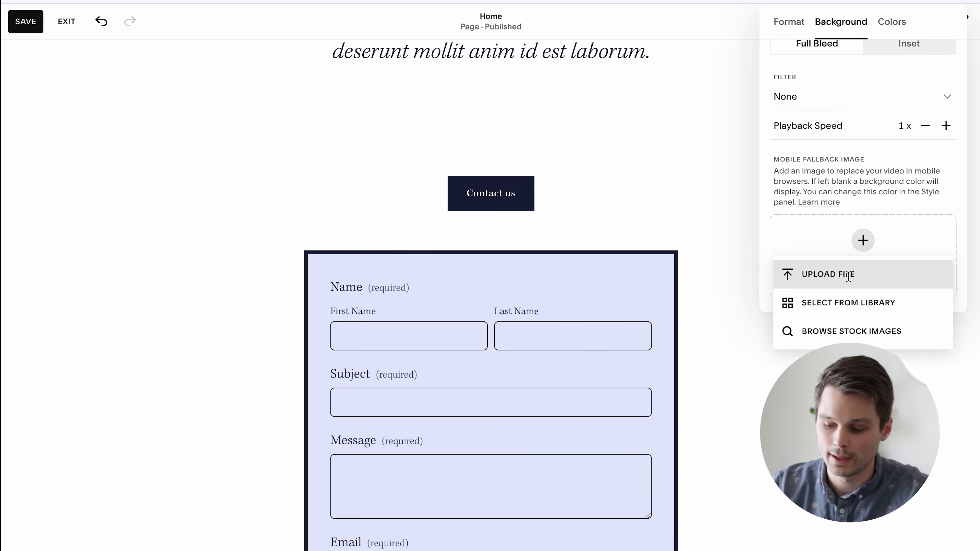
click(885, 161)
Try the arched wave art and the magenta blob art as the section's background, and open the blob art's settings.
scroll(885, 161, up, 6)
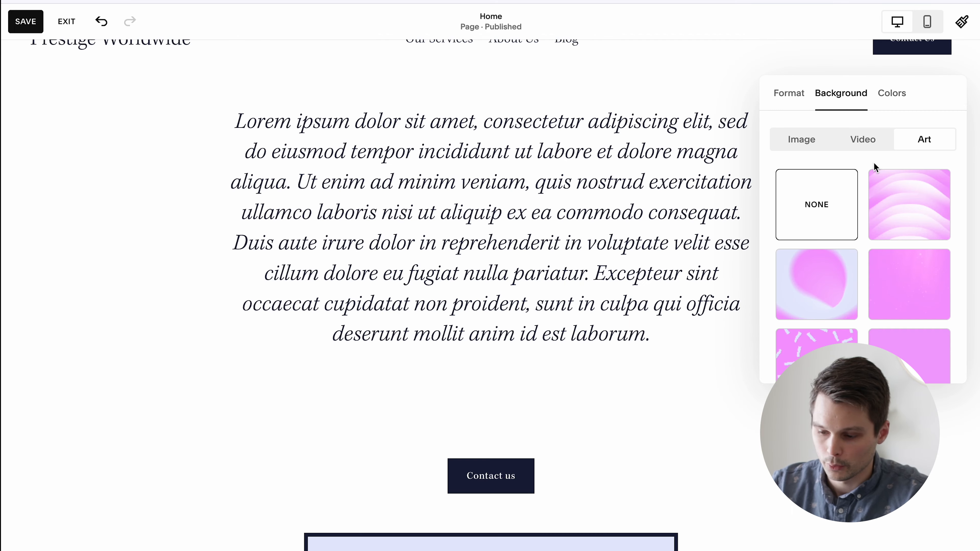
click(909, 197)
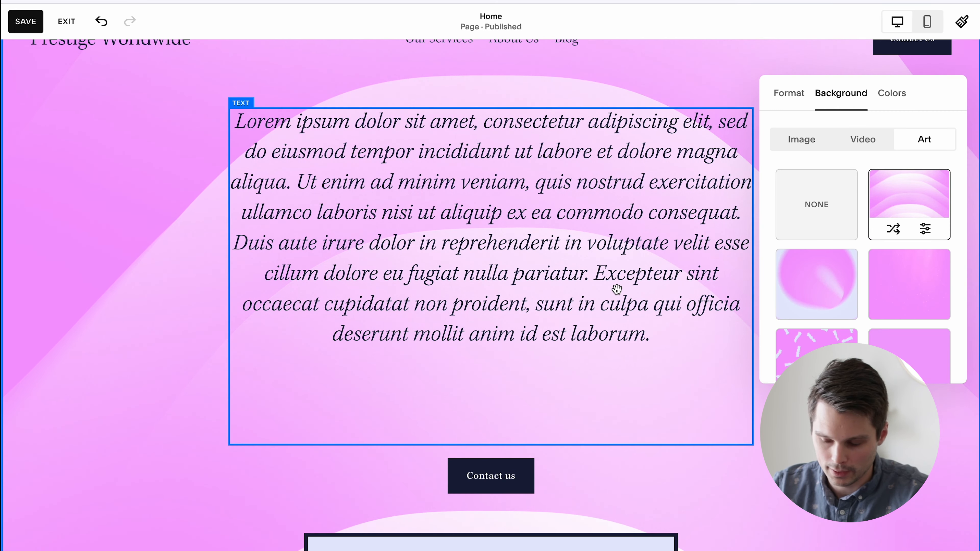
scroll(617, 285, down, 15)
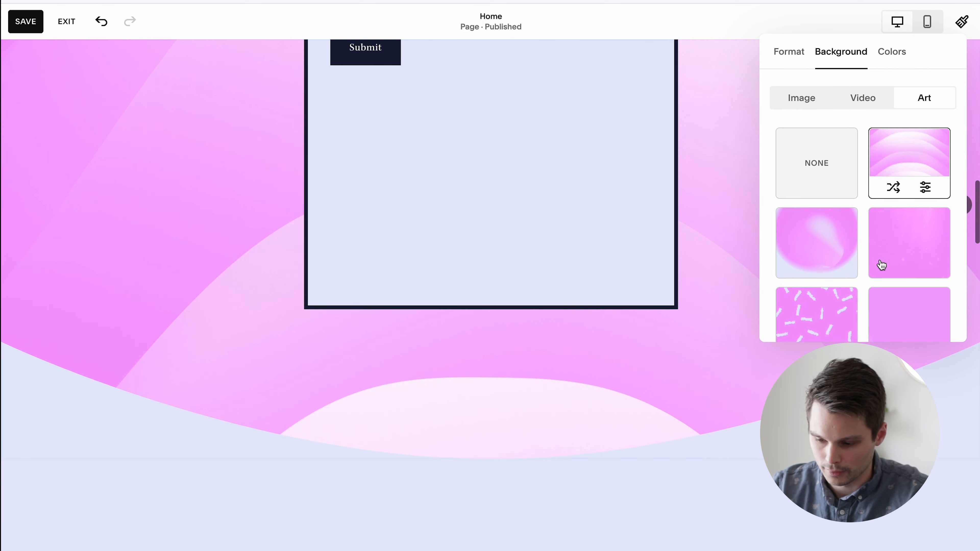
scroll(846, 258, down, 7)
click(808, 230)
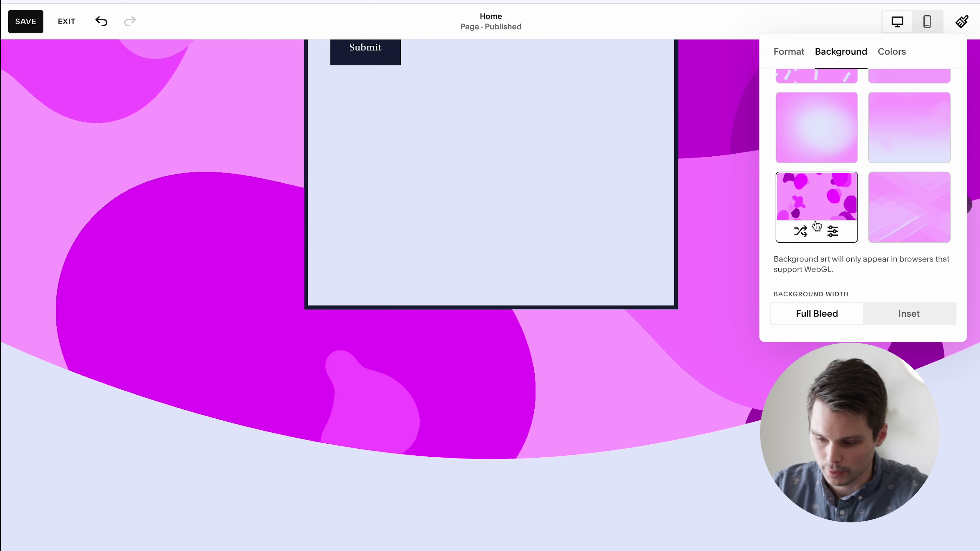
click(832, 232)
Save the section to the saved sections and add it from there at the top of the Home page.
click(880, 175)
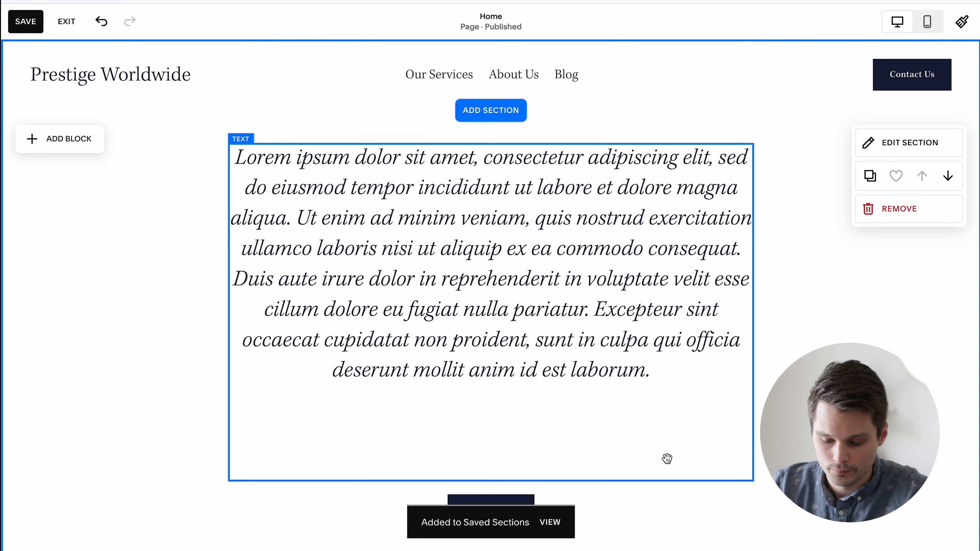
click(511, 117)
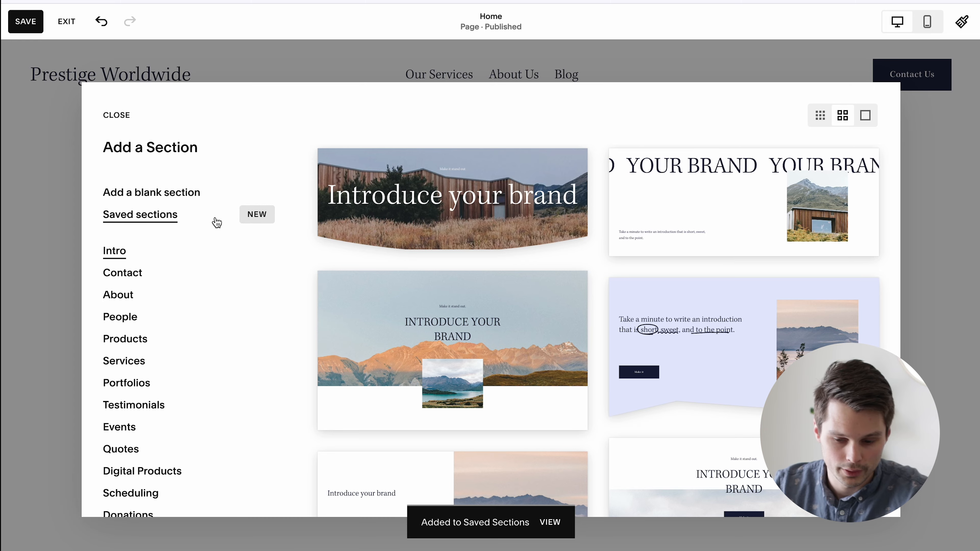
click(186, 223)
click(459, 273)
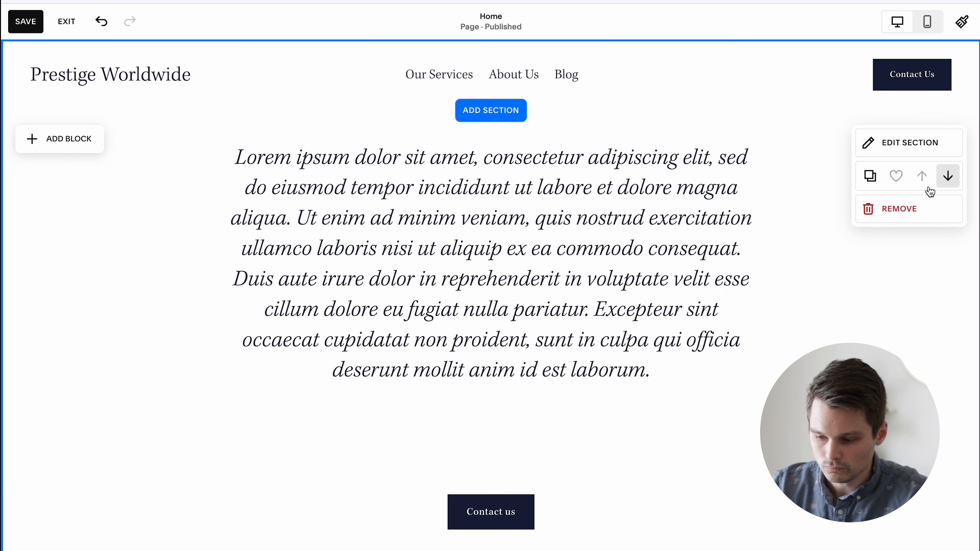
Move the office photo section up above the "After just one session" text section on the Home page.
scroll(767, 236, down, 20)
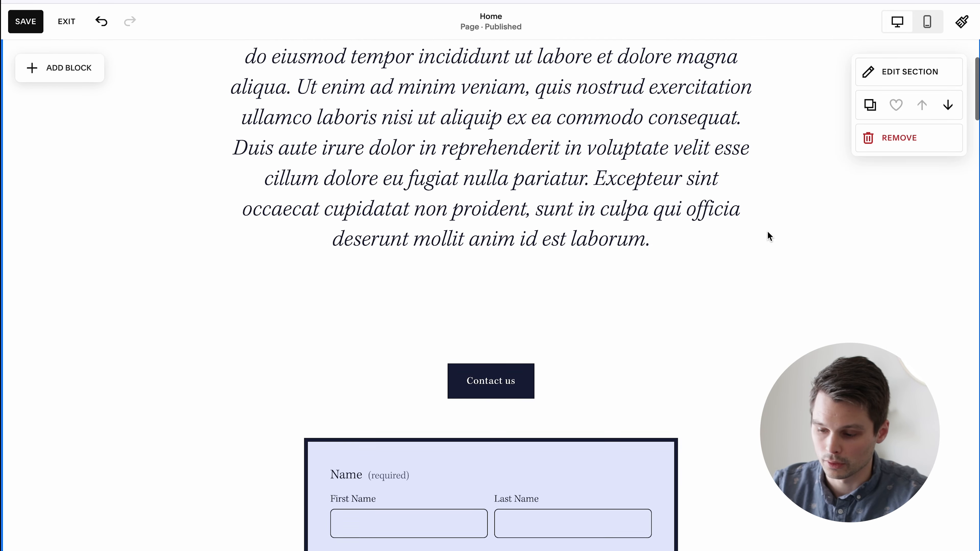
scroll(767, 231, down, 3)
scroll(768, 232, up, 2)
scroll(719, 269, up, 1)
scroll(719, 270, up, 3)
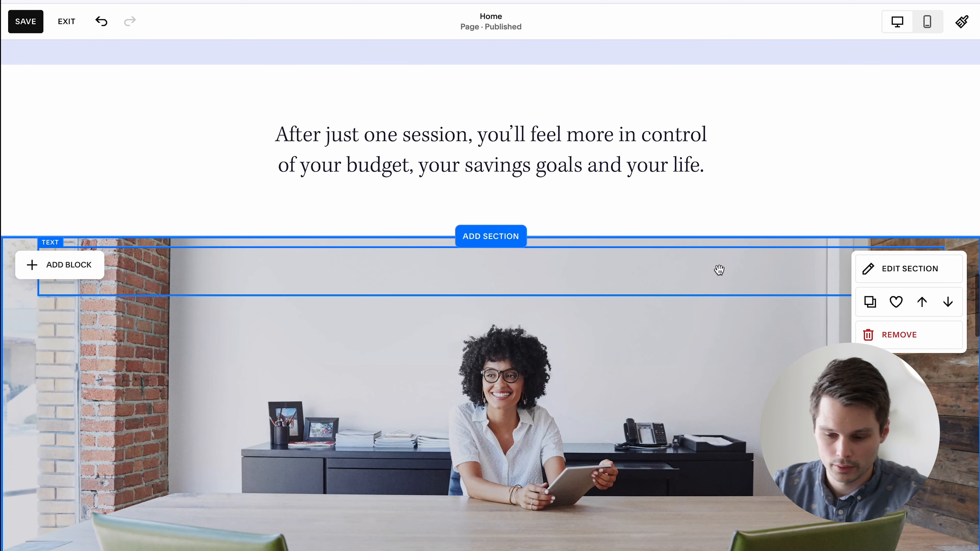
scroll(720, 269, down, 3)
click(923, 175)
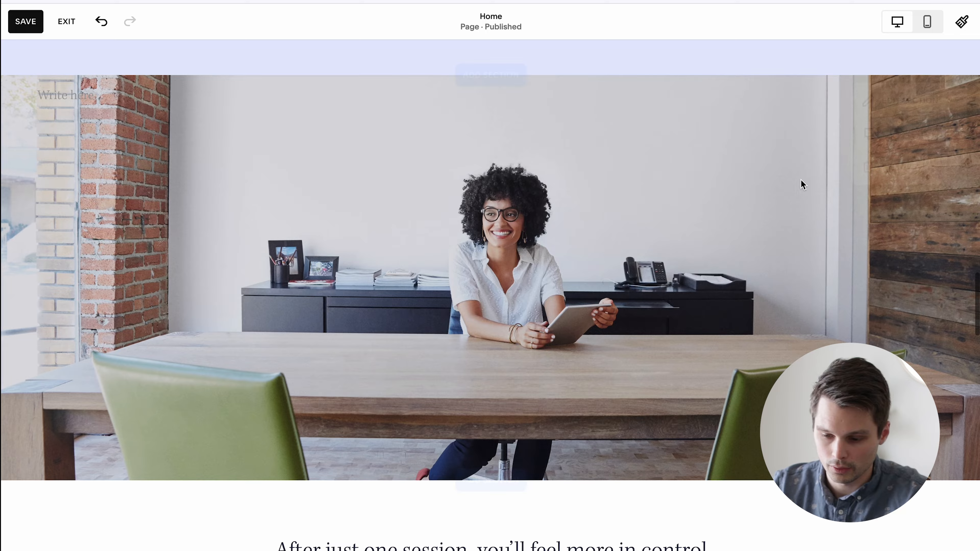
scroll(787, 197, down, 5)
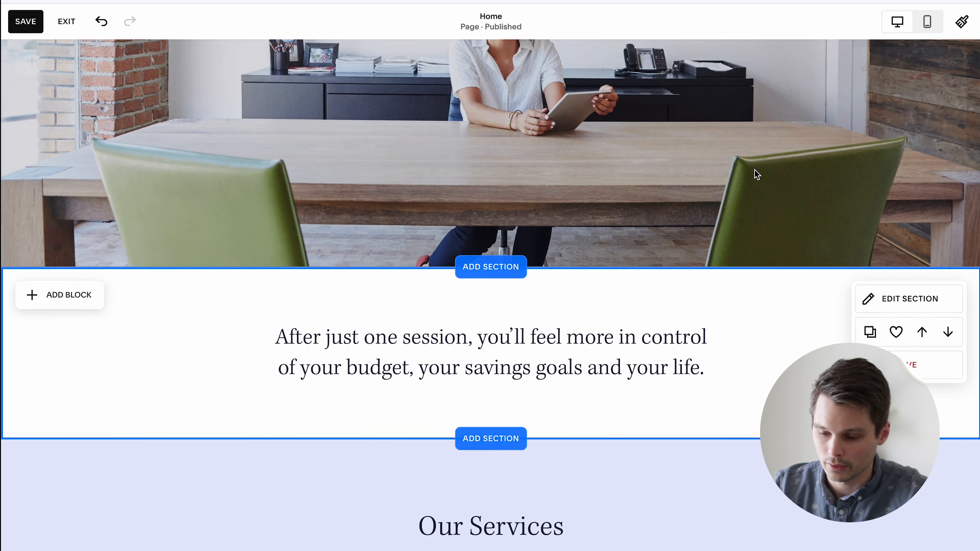
Move the office photo section back down below the "After just one session" text section.
scroll(756, 166, up, 3)
click(947, 102)
scroll(926, 143, down, 5)
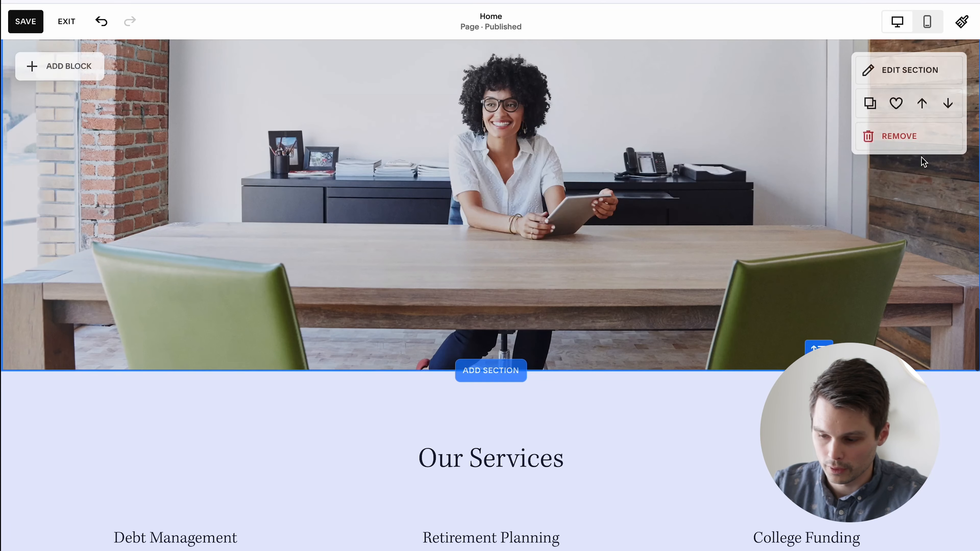
scroll(873, 276, down, 5)
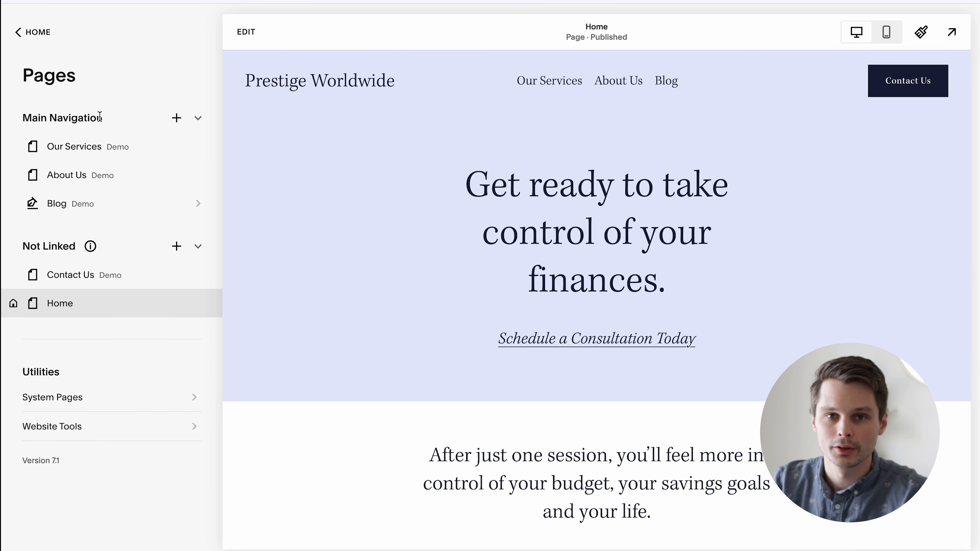
Reorder the main navigation so that Our Services comes after About Us.
drag(24, 116, 109, 123)
click(120, 123)
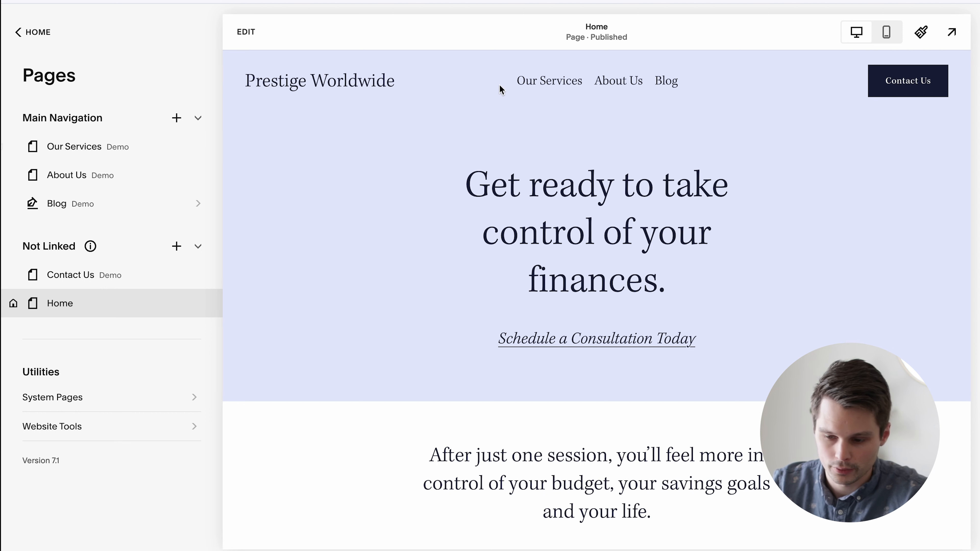
drag(155, 147, 153, 174)
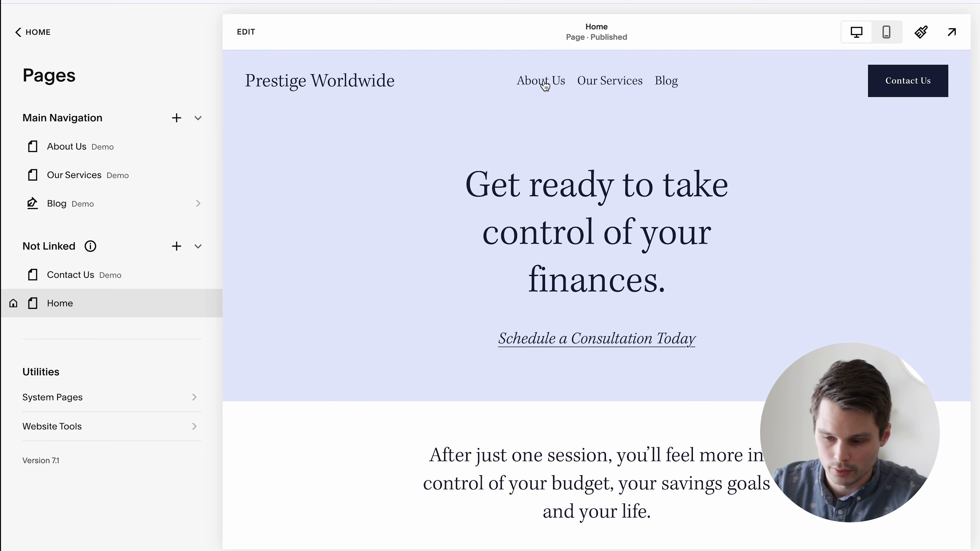
Change the site header's layout so the navigation links sit beside the Contact Us button.
click(245, 31)
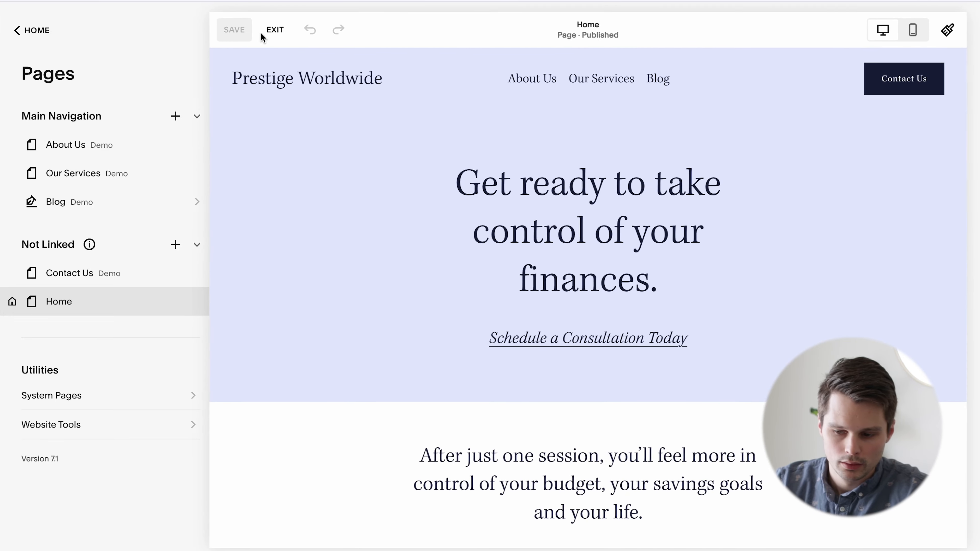
mouse_move(449, 89)
click(493, 77)
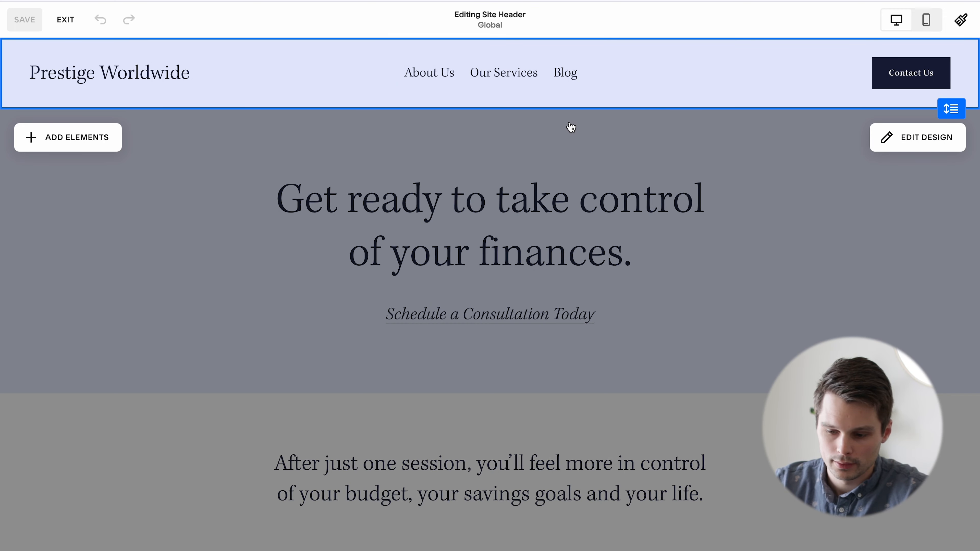
click(902, 136)
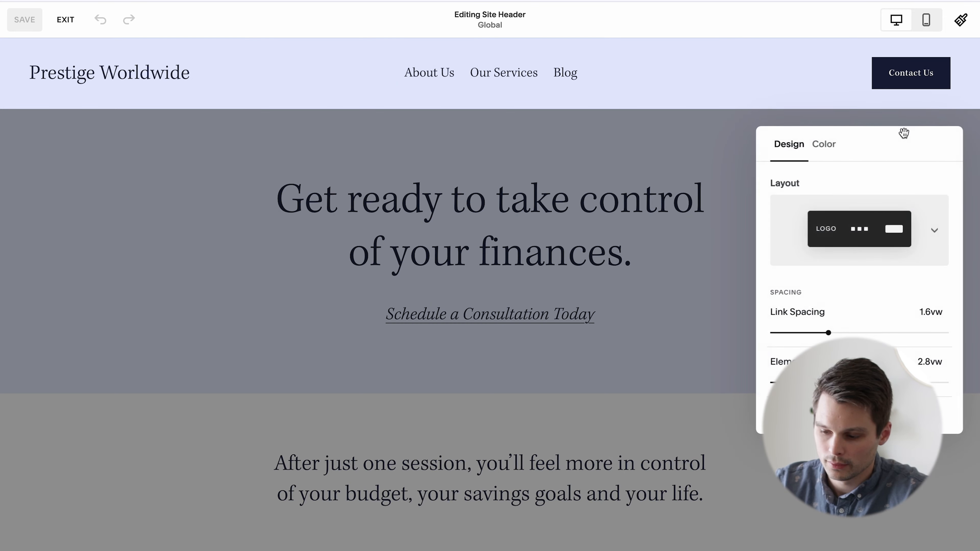
click(835, 217)
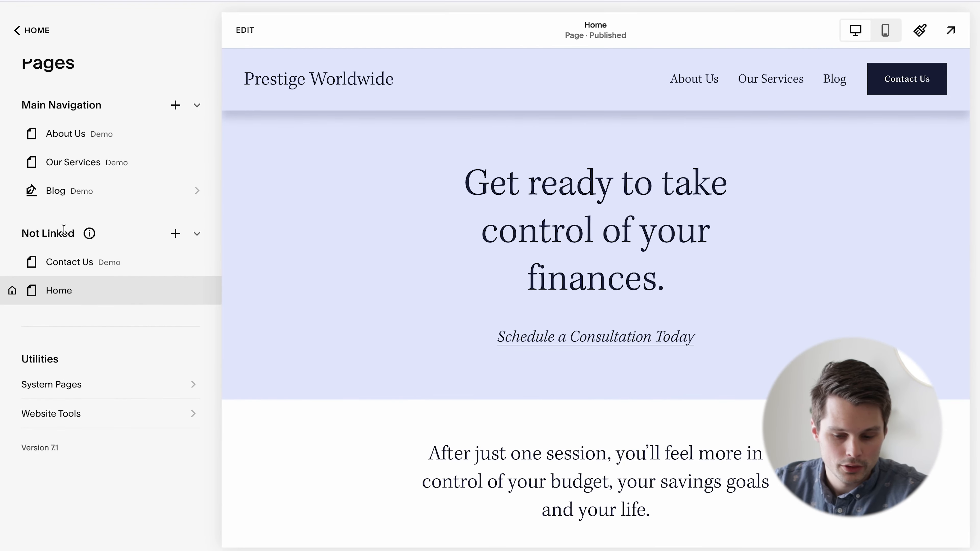
Look through the Home page's links and delete the About Us page from the main navigation.
mouse_move(89, 233)
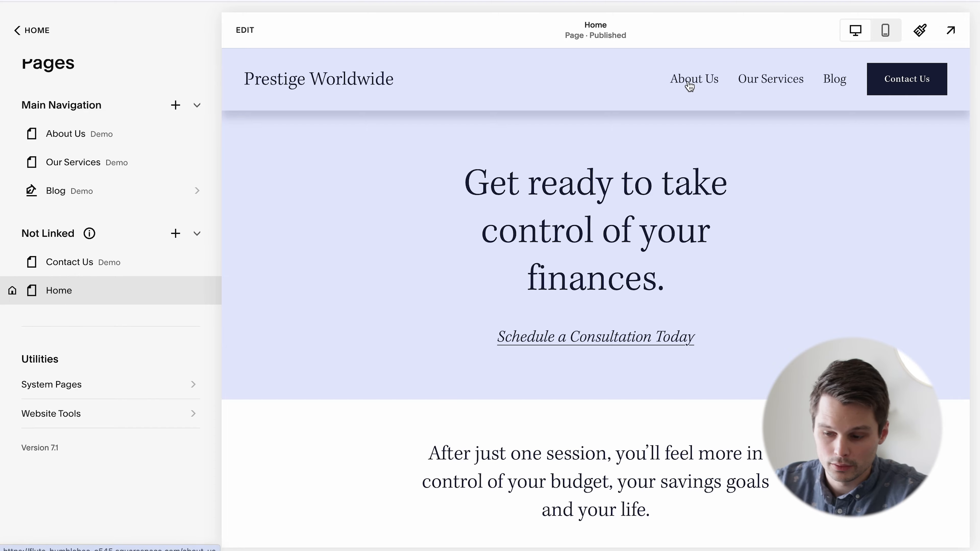
scroll(633, 169, down, 20)
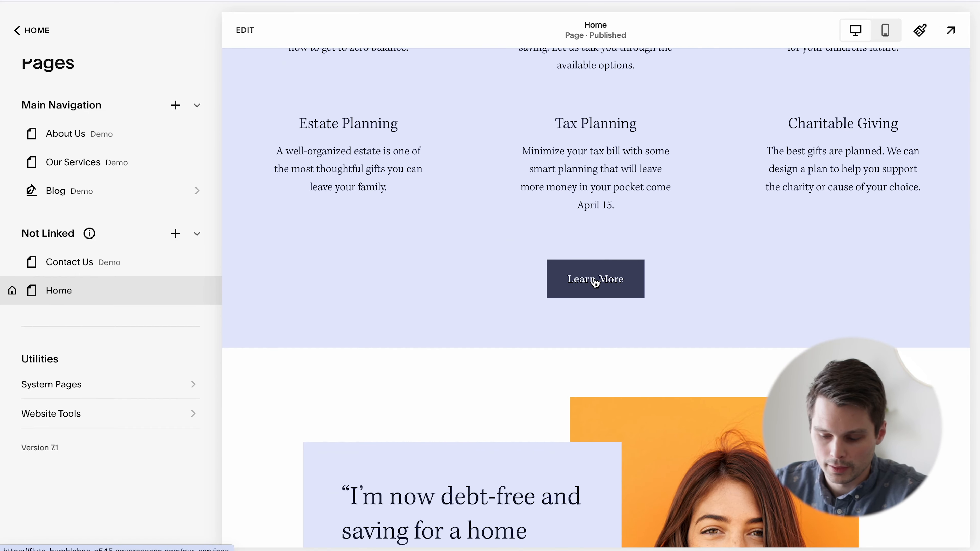
scroll(597, 285, down, 12)
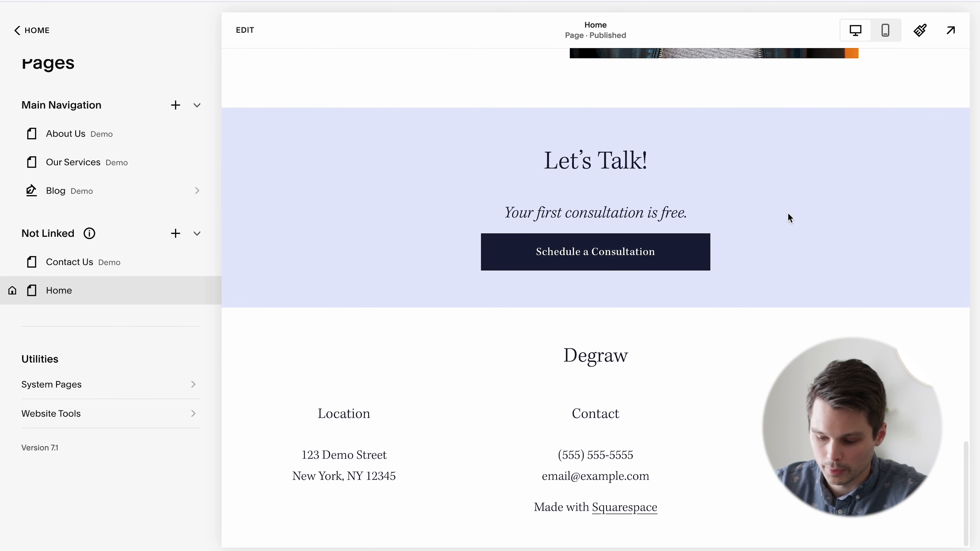
scroll(617, 255, up, 20)
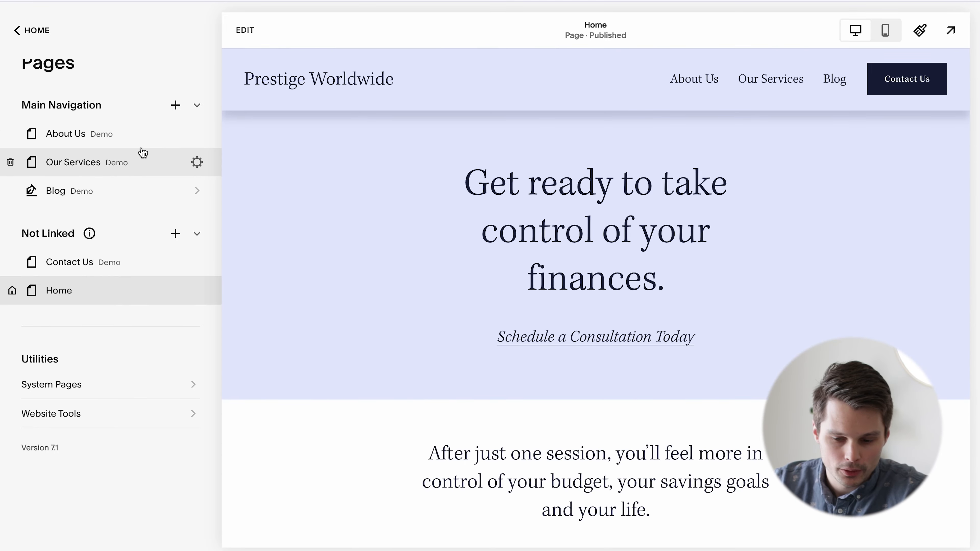
click(13, 135)
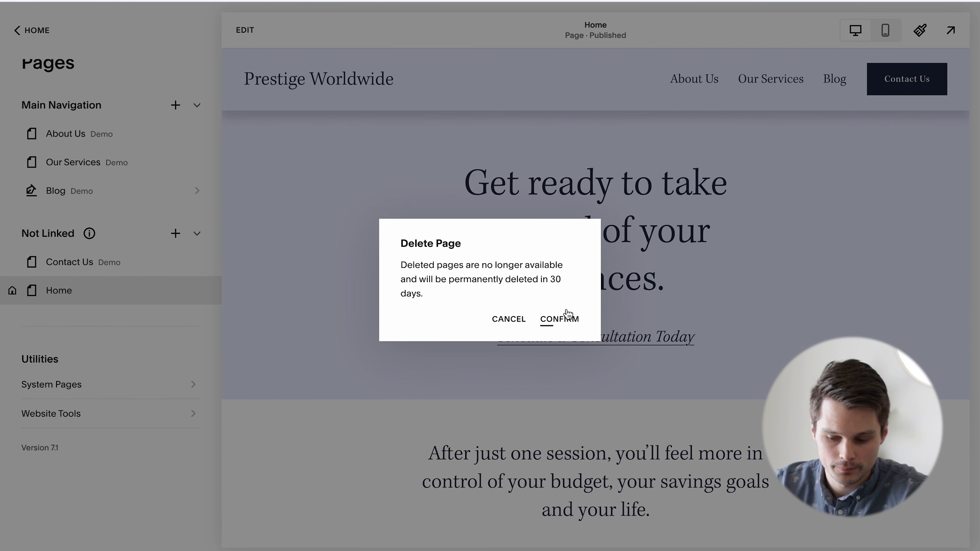
click(564, 320)
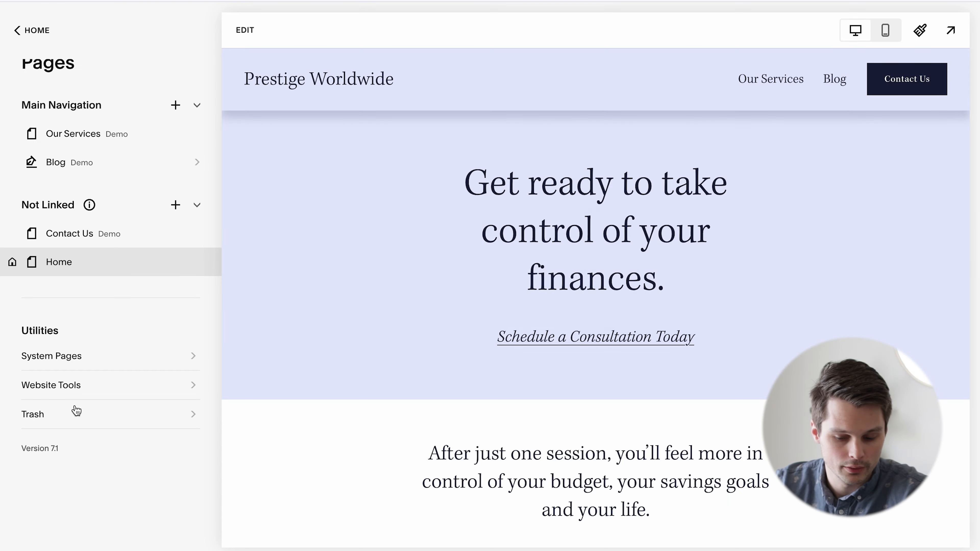
Restore the deleted About Us page from the trash.
click(112, 416)
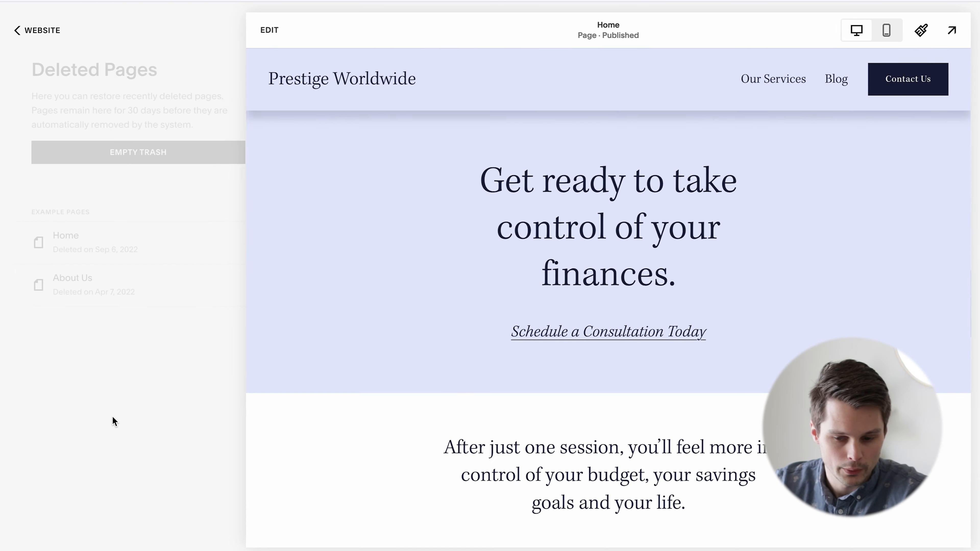
mouse_move(186, 303)
click(212, 294)
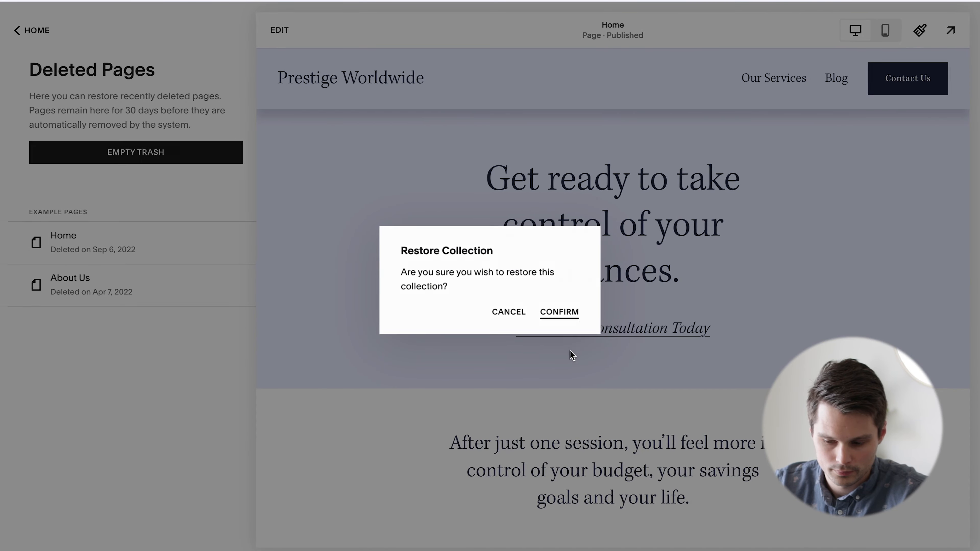
click(574, 320)
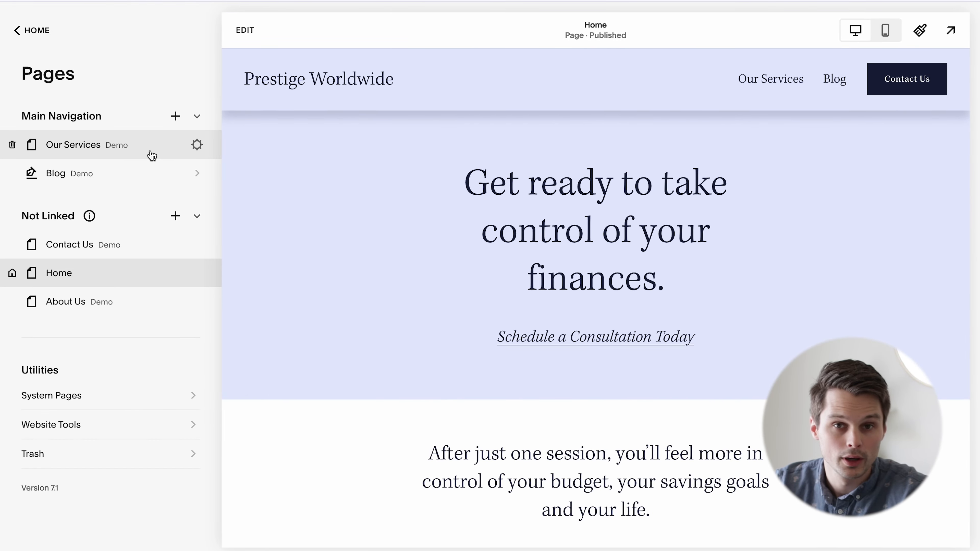
Open the Our Services page settings and examine the page title, navigation title and URL slug fields.
click(197, 145)
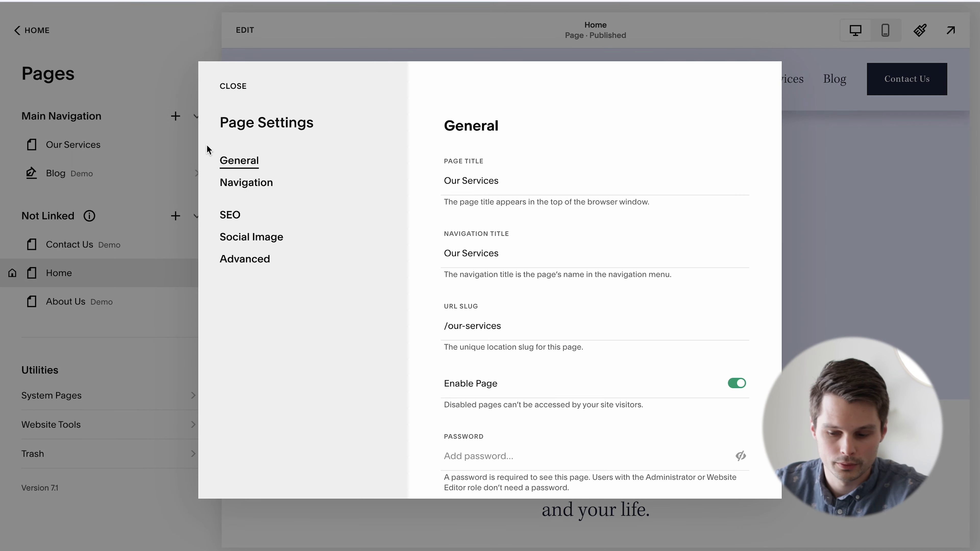
click(503, 182)
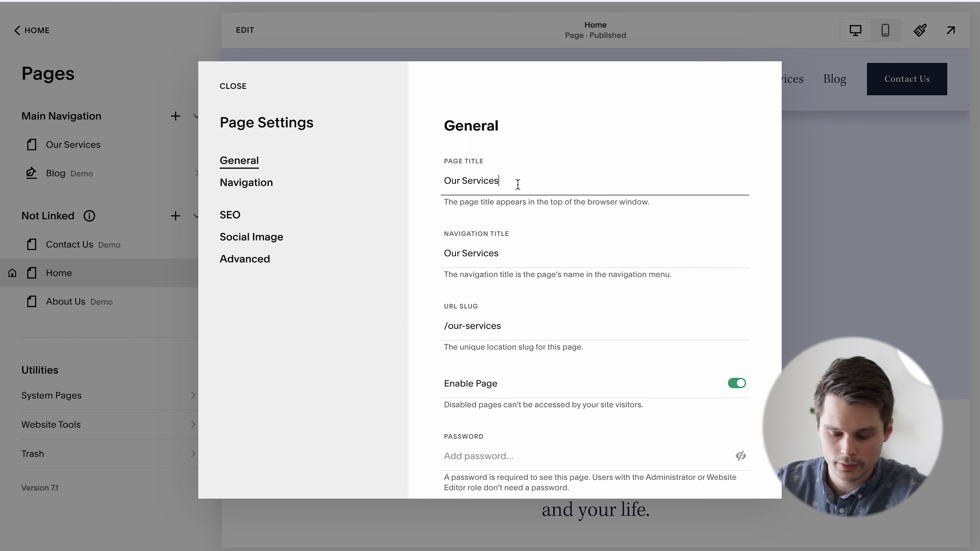
click(516, 253)
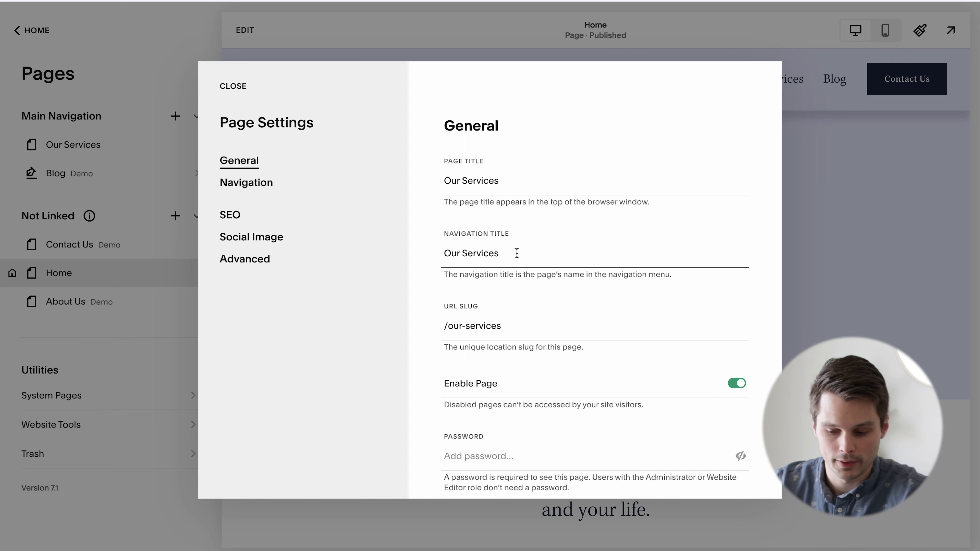
click(532, 331)
click(507, 160)
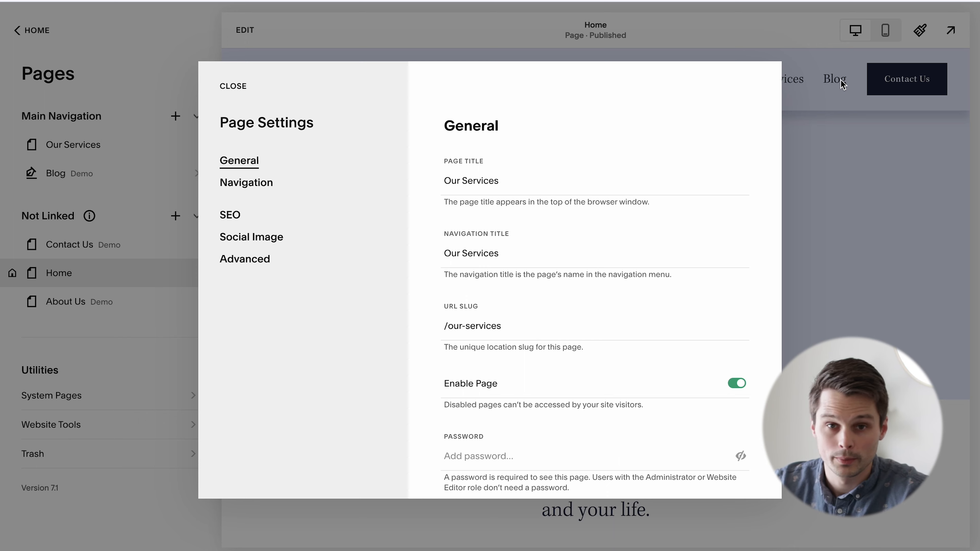
Review the URL slug, page enabling, password, duplicate, homepage and delete options of the Our Services page.
scroll(513, 270, down, 1)
click(514, 308)
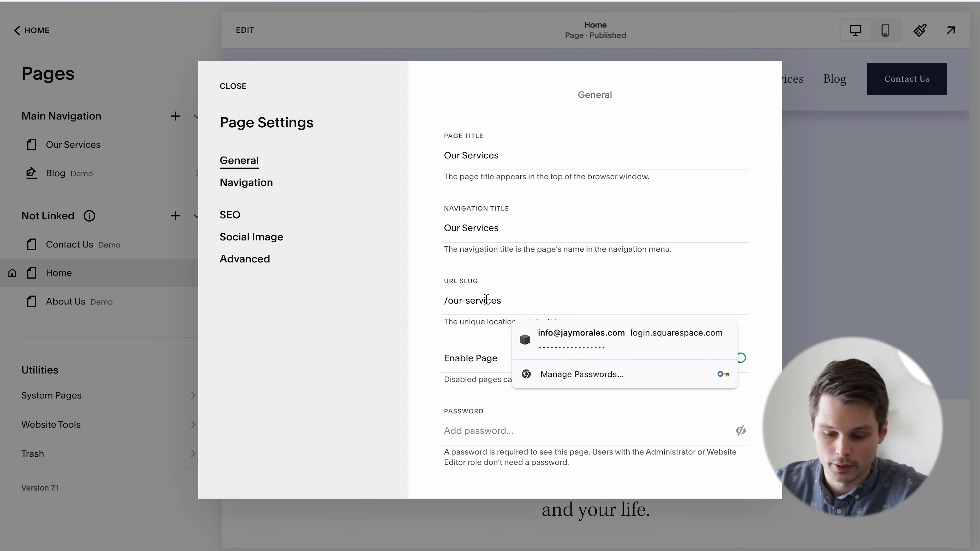
click(394, 301)
scroll(615, 348, down, 1)
scroll(615, 349, down, 2)
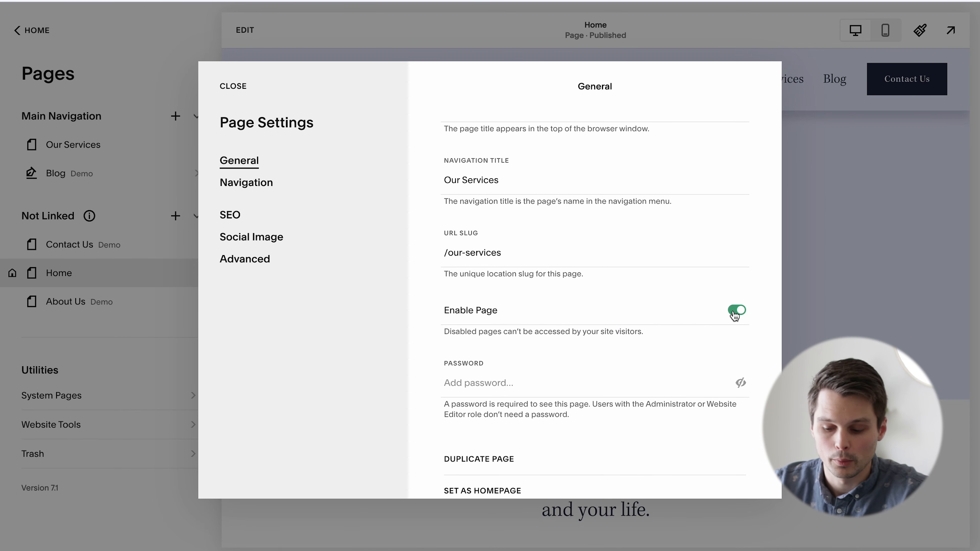
scroll(710, 315, down, 2)
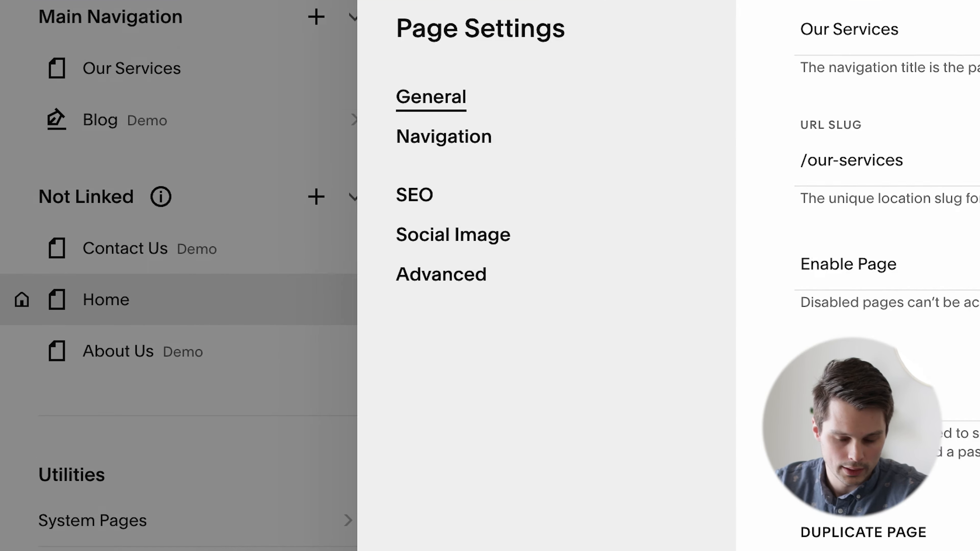
click(977, 5)
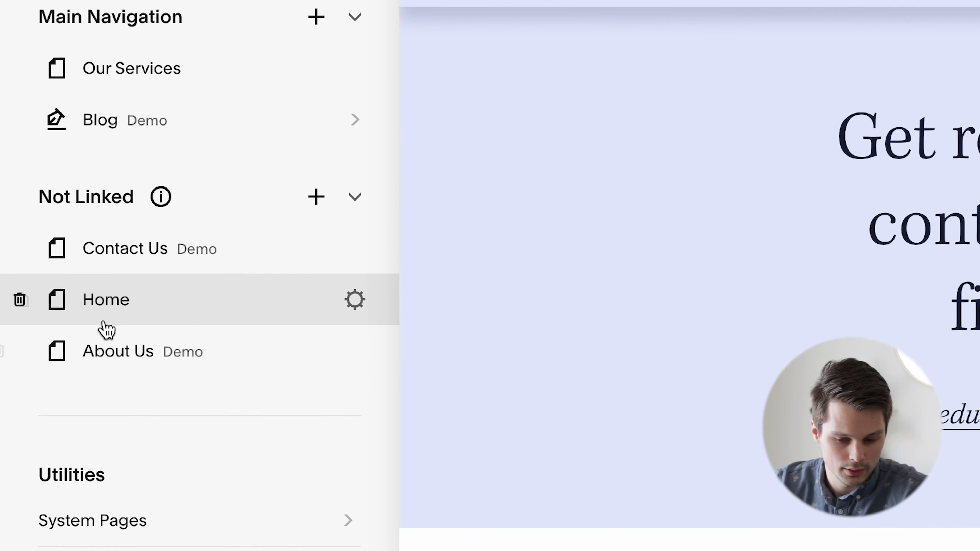
mouse_move(24, 343)
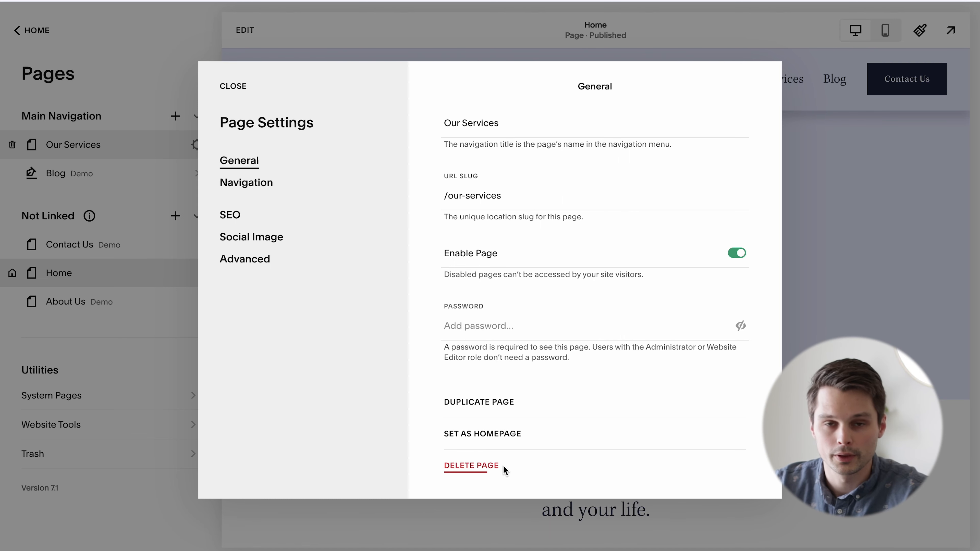
Try hiding the header and footer in the Our Services page's navigation settings, and switch both back on.
click(270, 184)
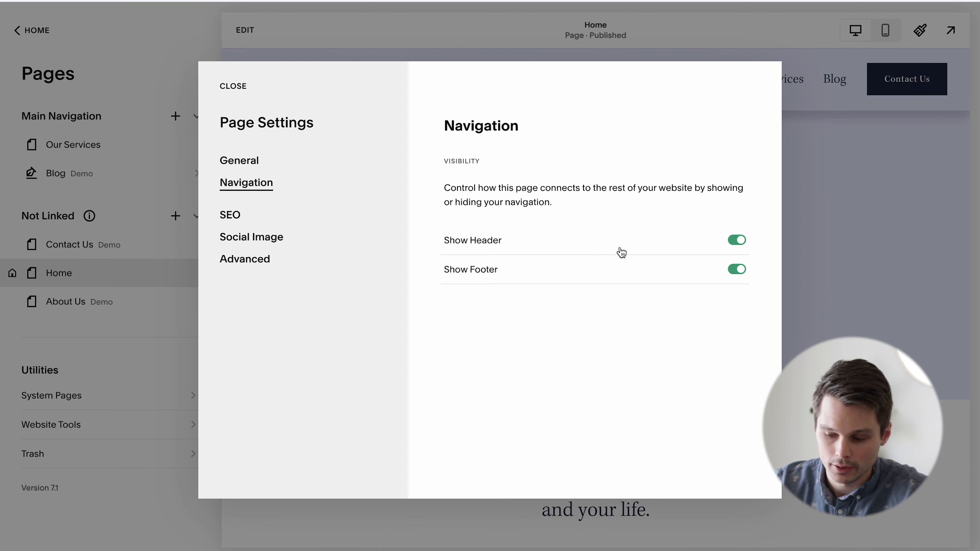
click(739, 241)
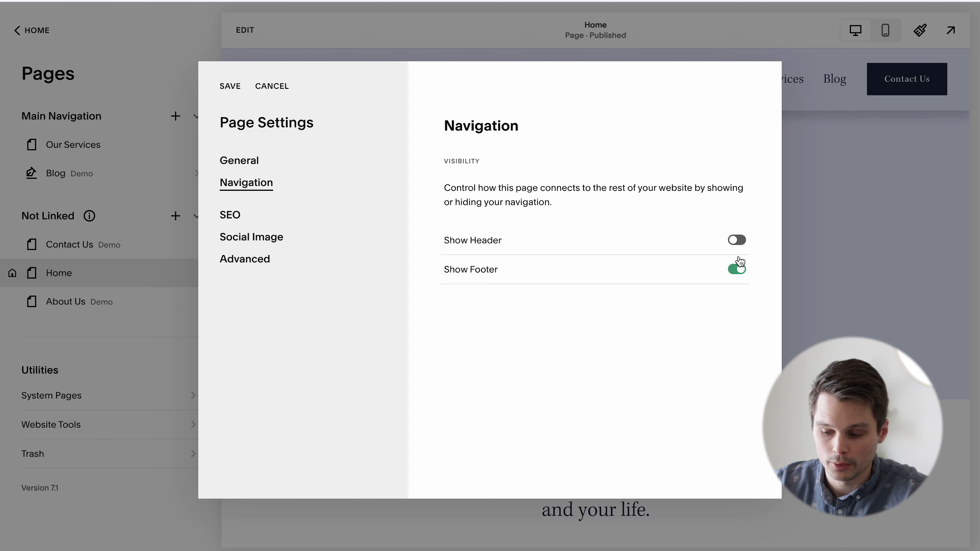
click(739, 268)
click(738, 268)
click(738, 240)
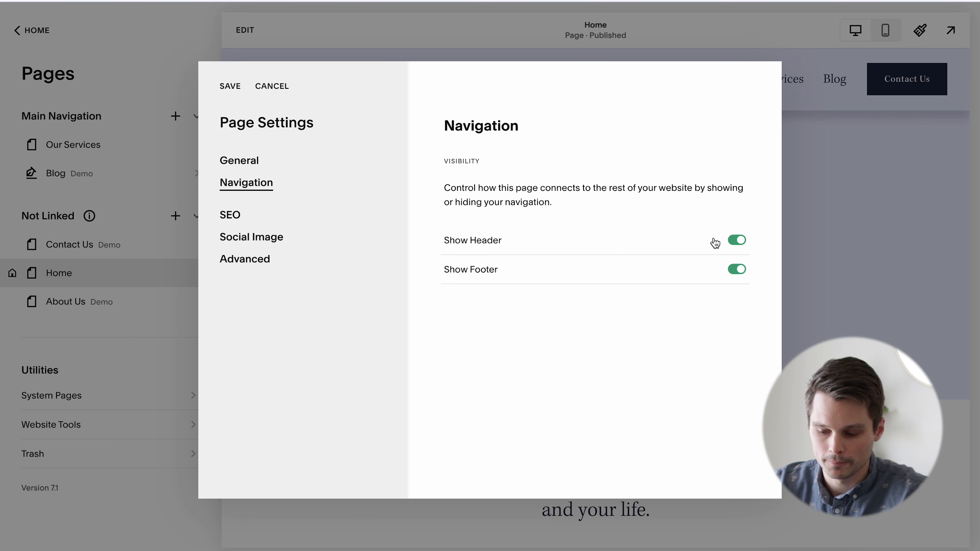
click(733, 241)
click(733, 240)
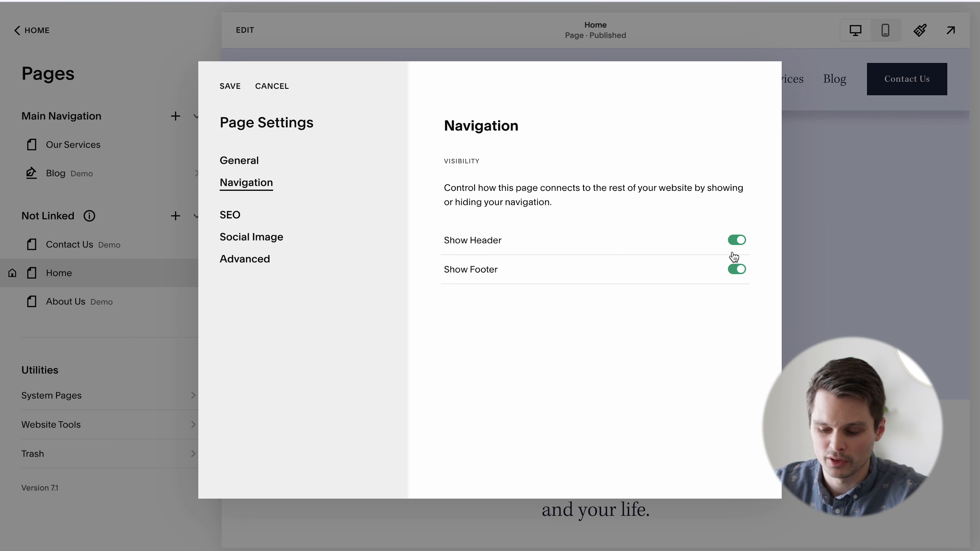
drag(564, 202, 460, 193)
click(459, 193)
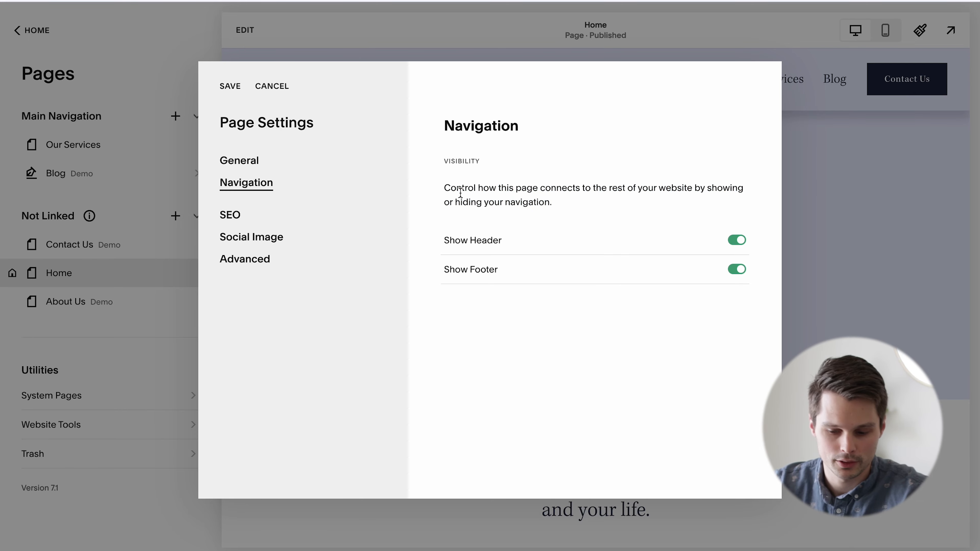
Try the SEO title "Our products" in the Our Services page's SEO settings, leaving the description empty.
click(230, 215)
scroll(486, 208, down, 2)
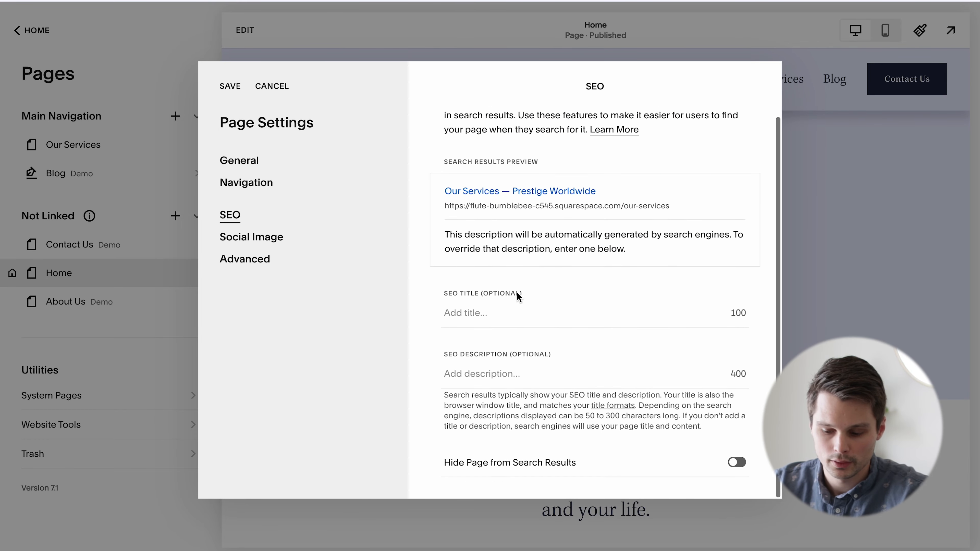
click(514, 307)
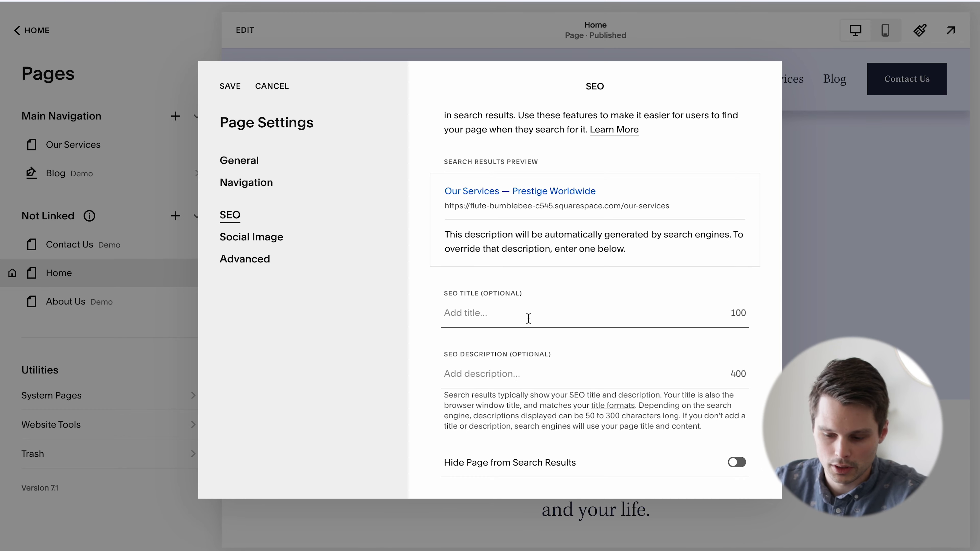
text(Our produ)
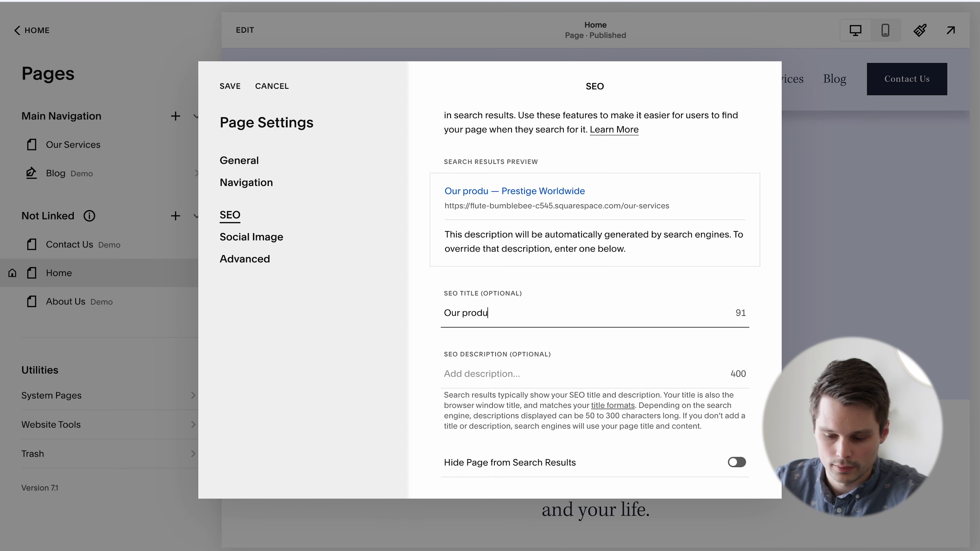
text(cts)
click(513, 377)
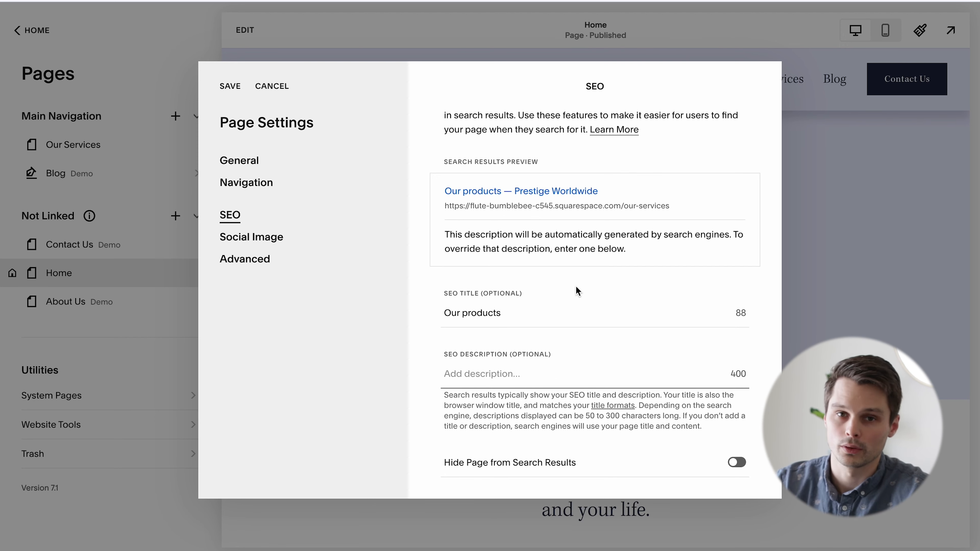
Try hiding the Our Services page from search results, and switch the option back off.
scroll(575, 289, up, 1)
scroll(575, 289, down, 1)
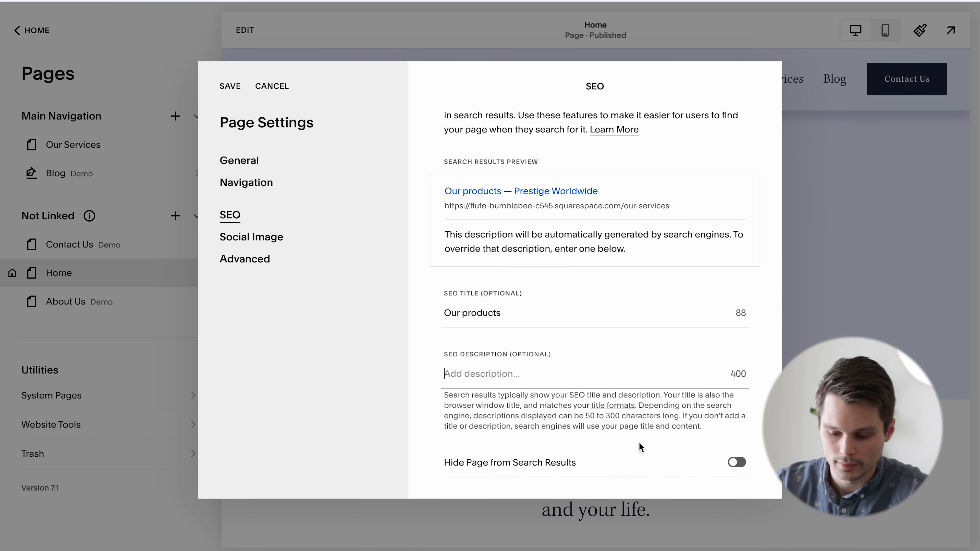
click(730, 463)
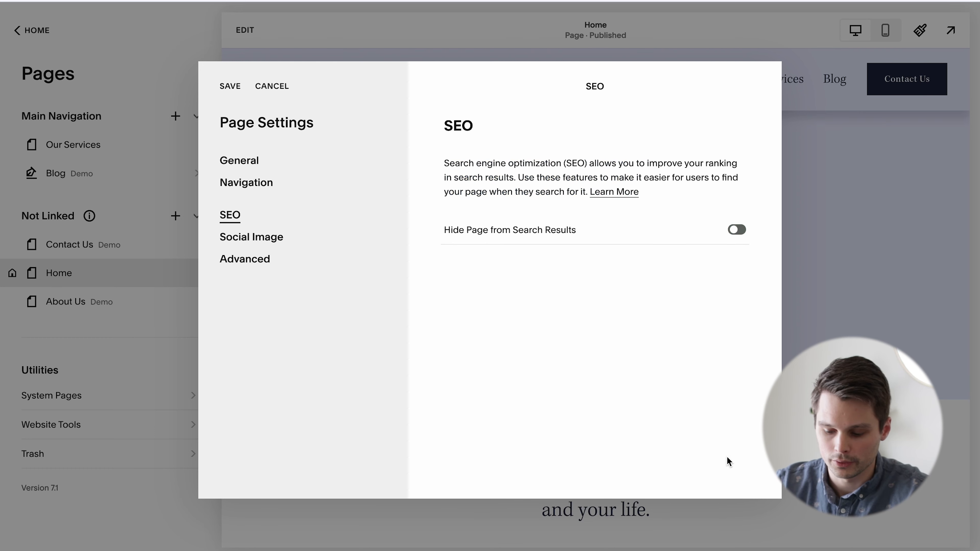
click(722, 230)
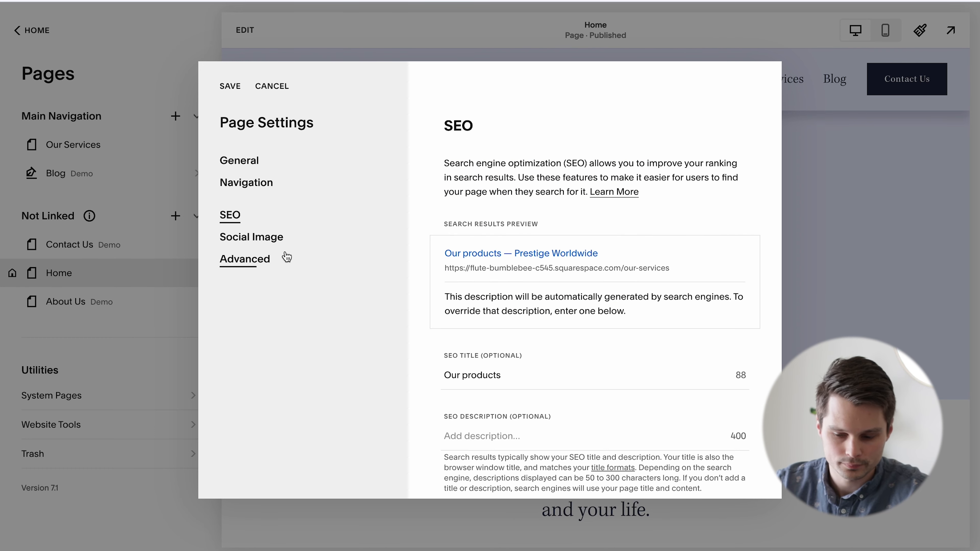
Review the Our Services page's social image and header code injection settings, and discard the page settings changes.
click(270, 238)
scroll(565, 314, down, 1)
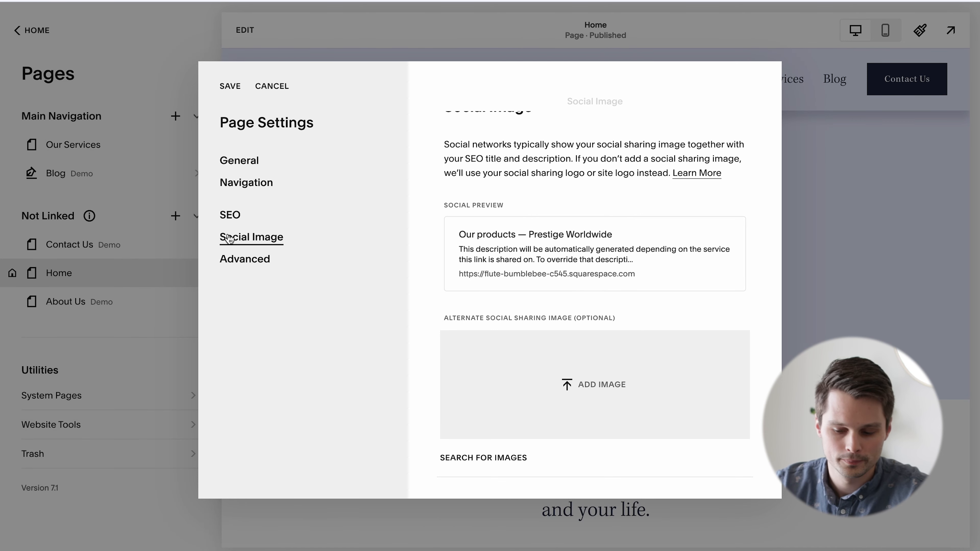
click(227, 262)
click(606, 281)
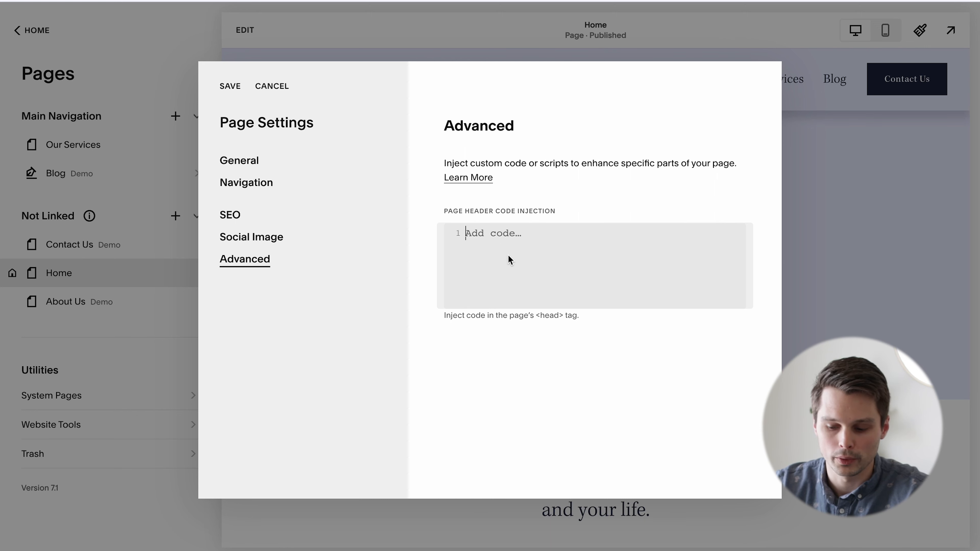
click(264, 87)
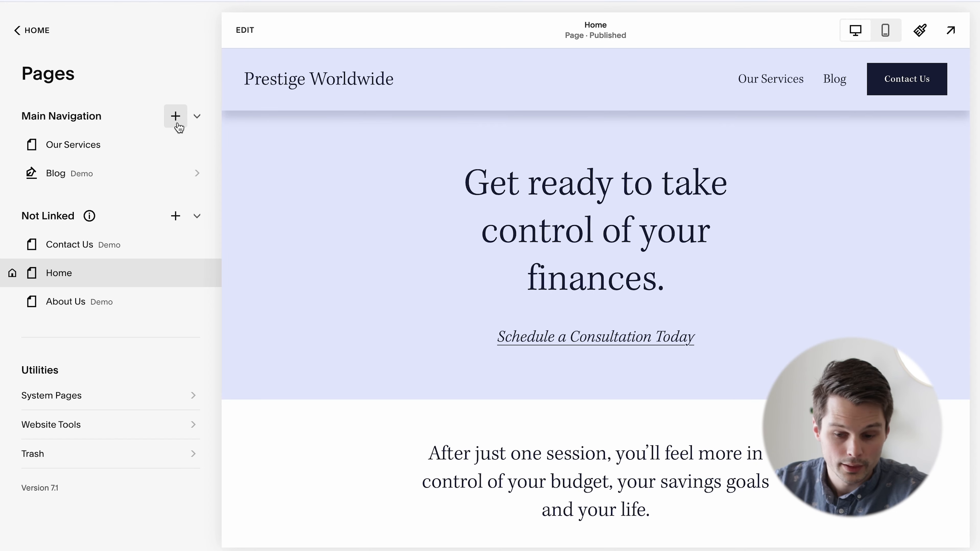
Add a blank page named "About" to the main navigation.
click(177, 117)
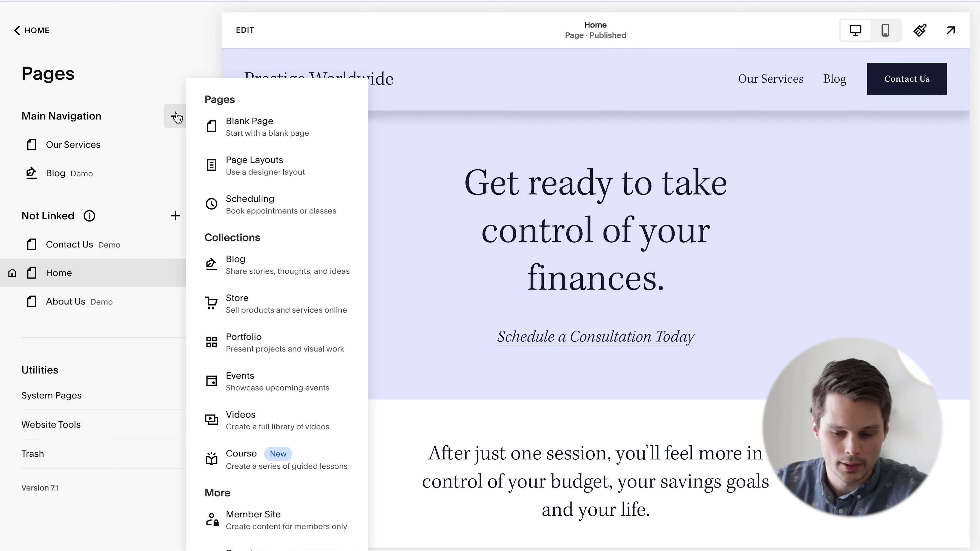
click(280, 133)
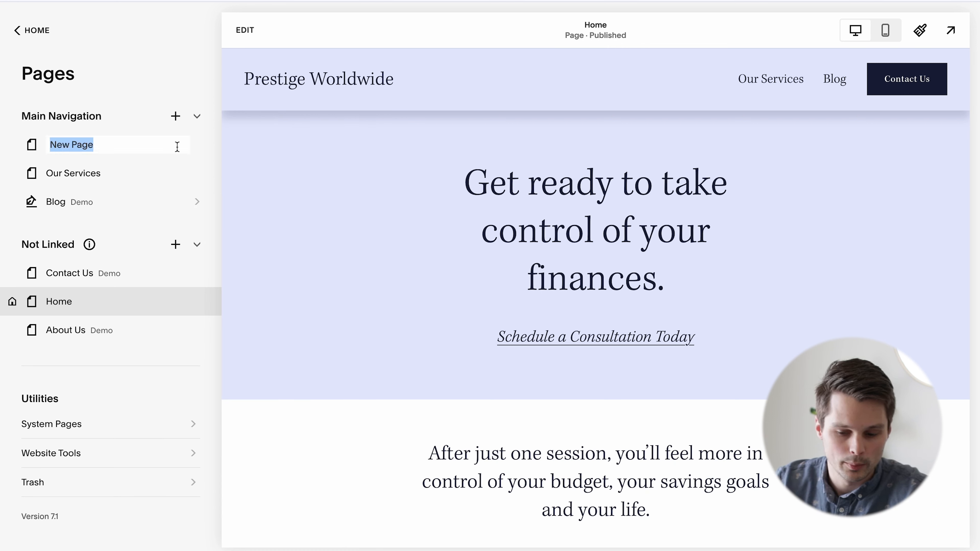
text(About)
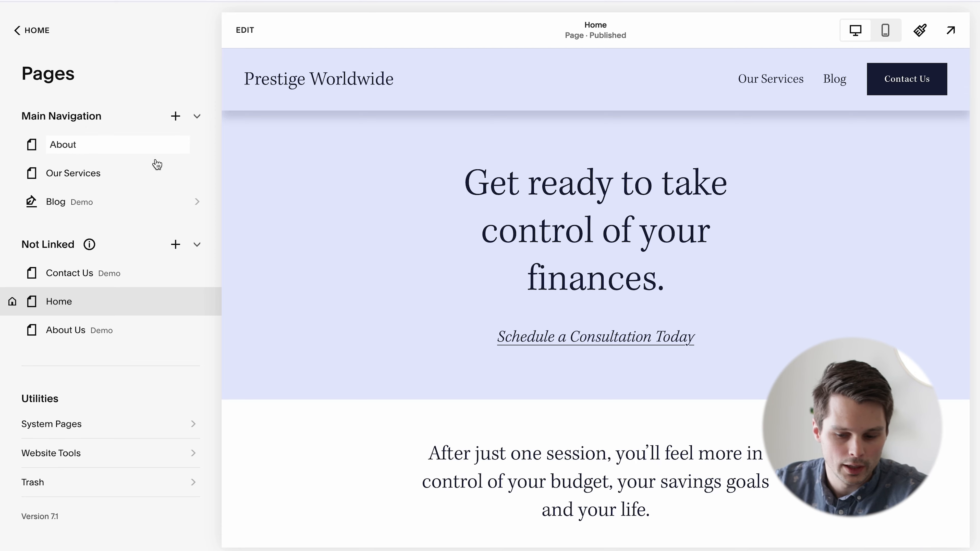
key(Return)
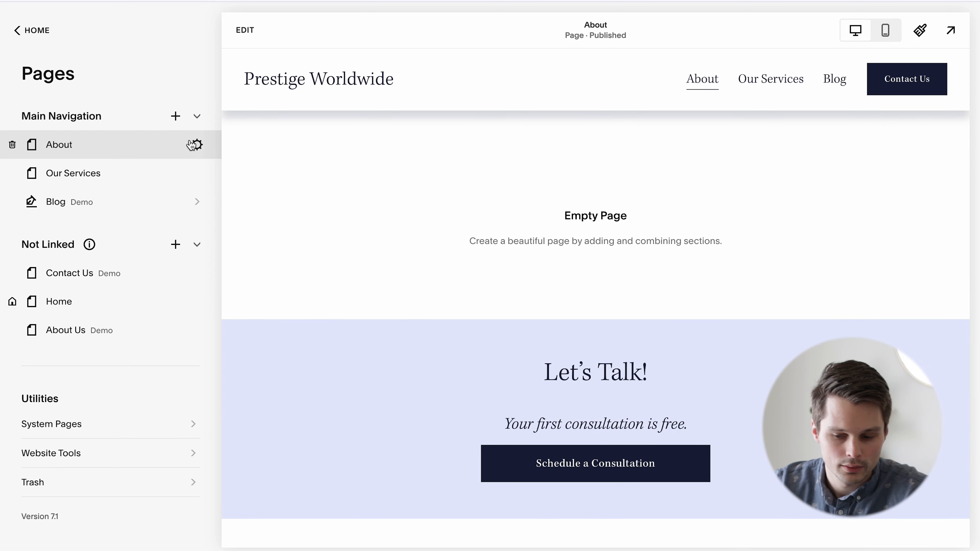
Review the page title, navigation title and URL slug in the About page's general settings.
click(197, 144)
scroll(497, 186, down, 1)
click(497, 172)
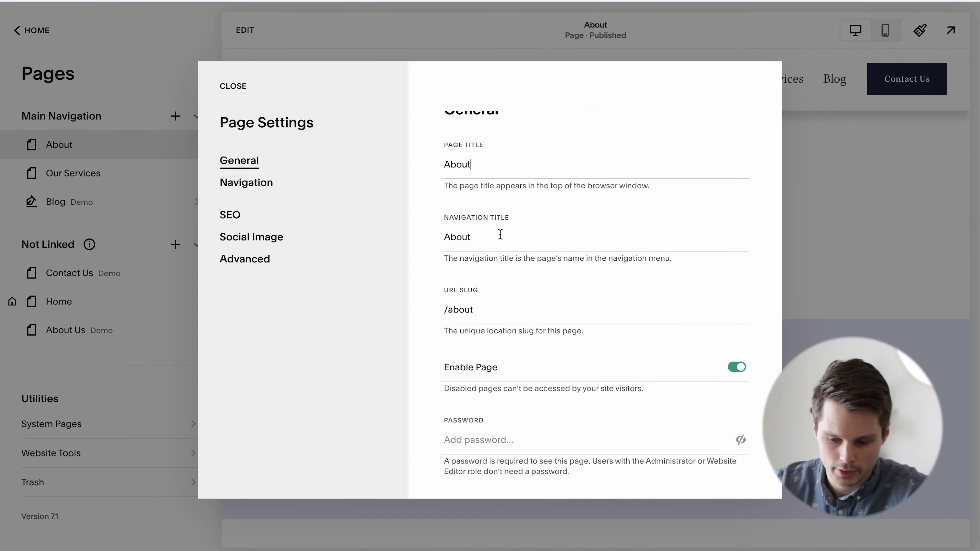
click(499, 236)
click(500, 310)
click(234, 86)
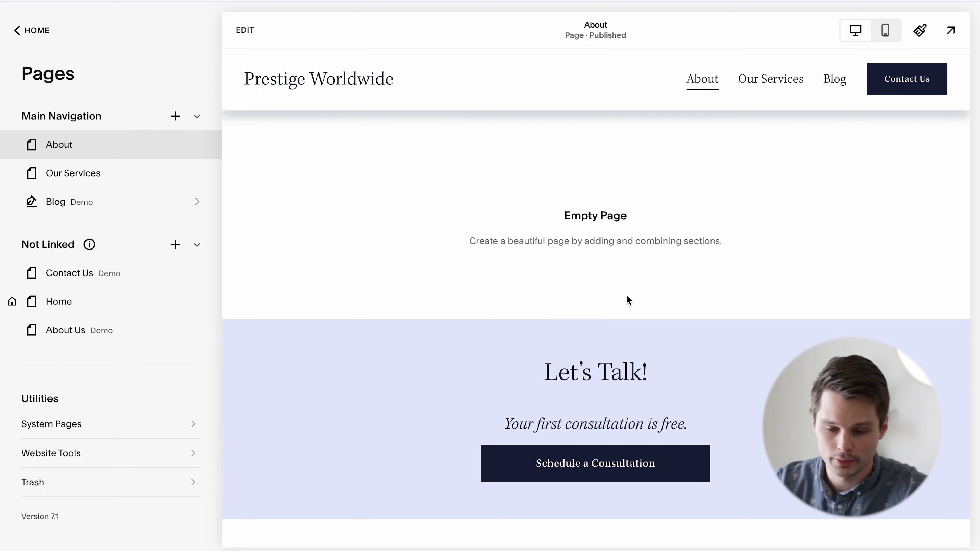
Add a dropdown with its default name to the main navigation.
click(172, 121)
scroll(278, 382, down, 2)
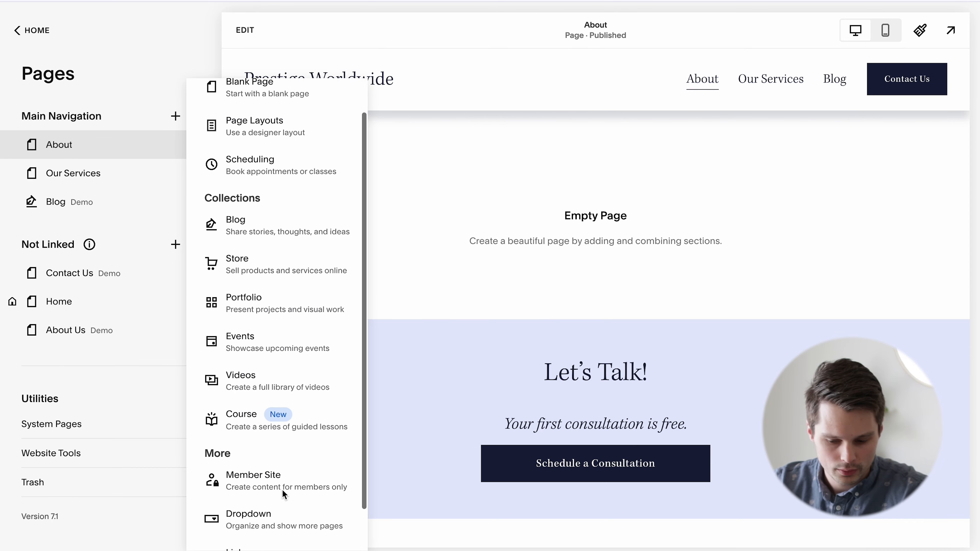
click(272, 497)
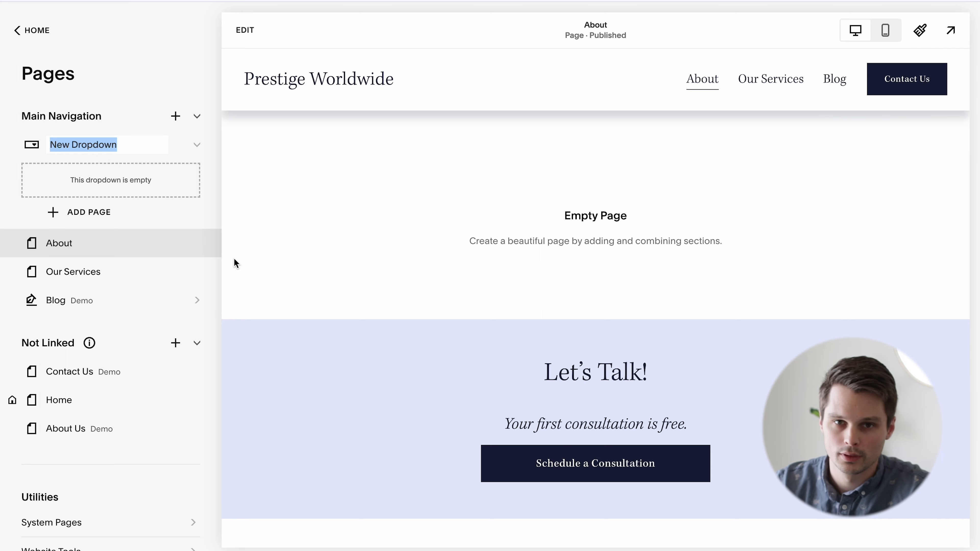
Move the About and Our Services pages into the new dropdown and preview it in the site header.
drag(149, 256, 152, 201)
drag(137, 242, 131, 180)
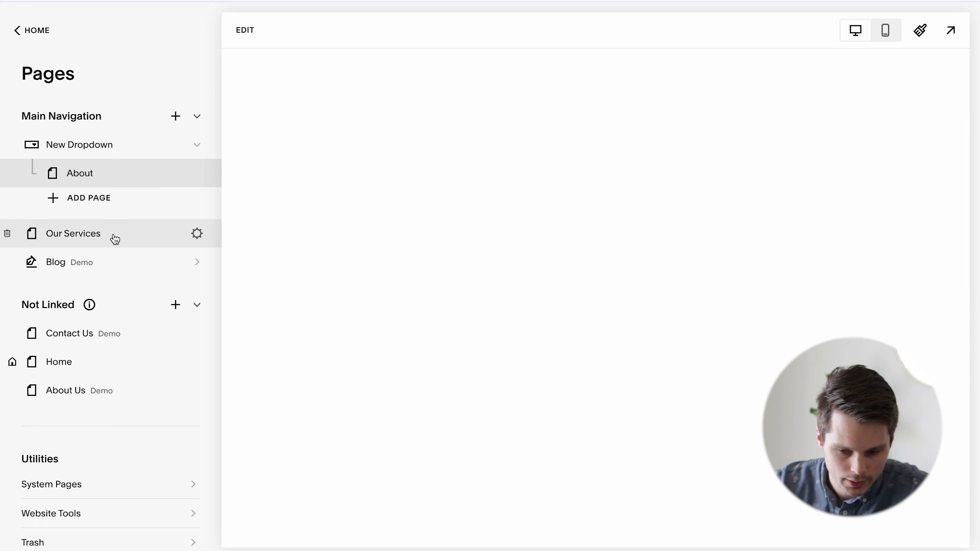
drag(116, 227, 131, 199)
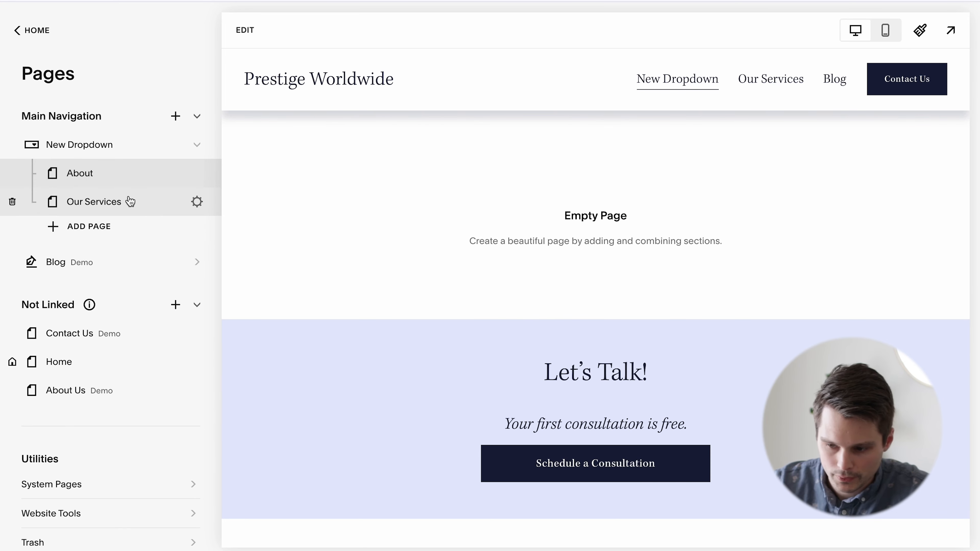
mouse_move(777, 78)
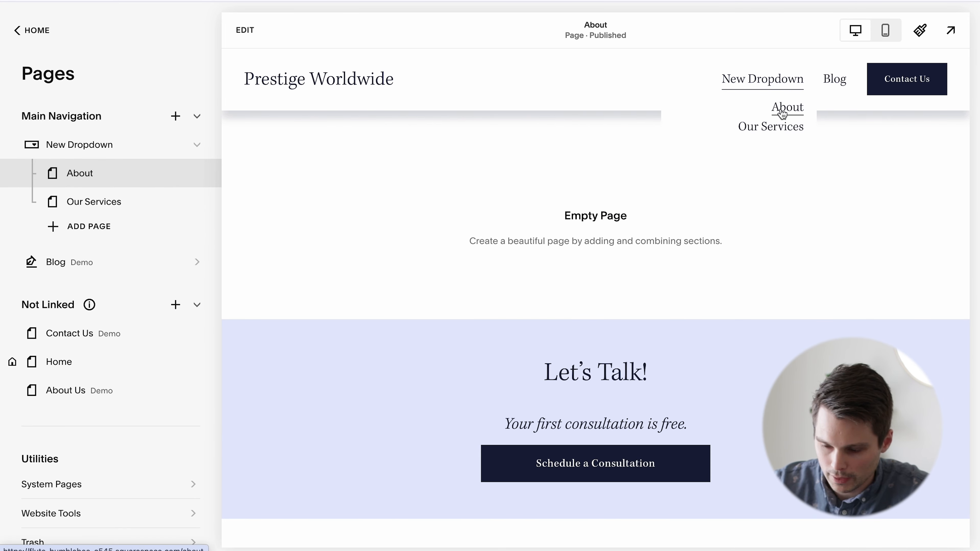
Try Home as the site's 404 page in the system pages, and return it to System Default.
scroll(175, 390, down, 2)
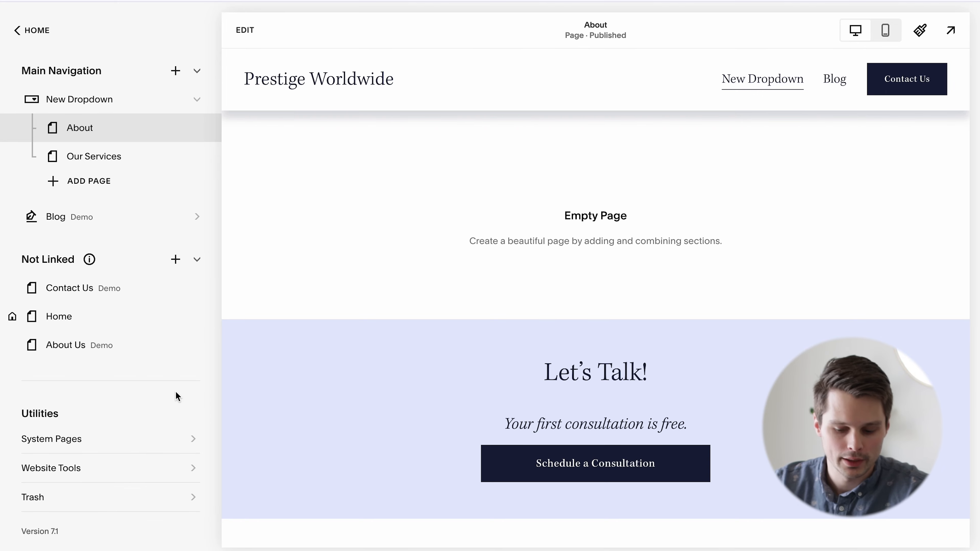
click(147, 436)
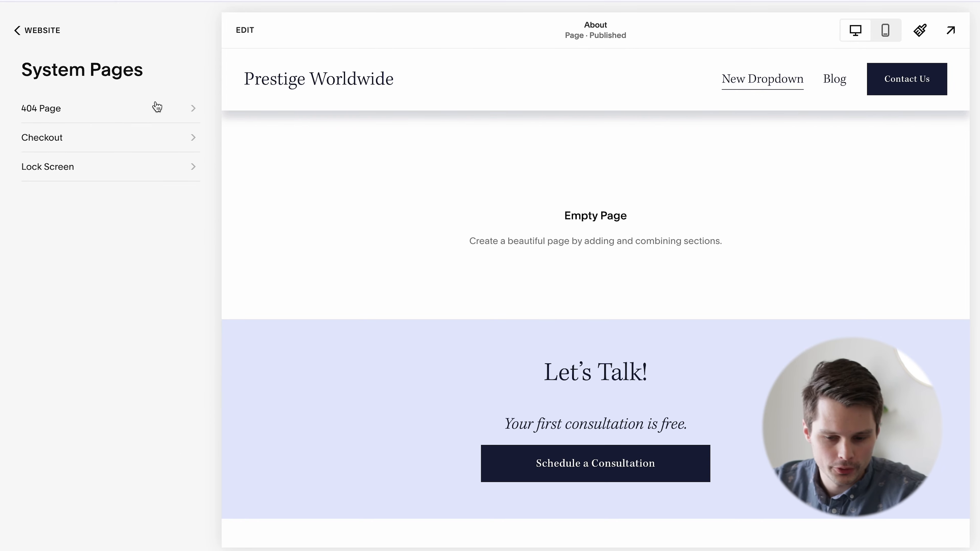
click(153, 107)
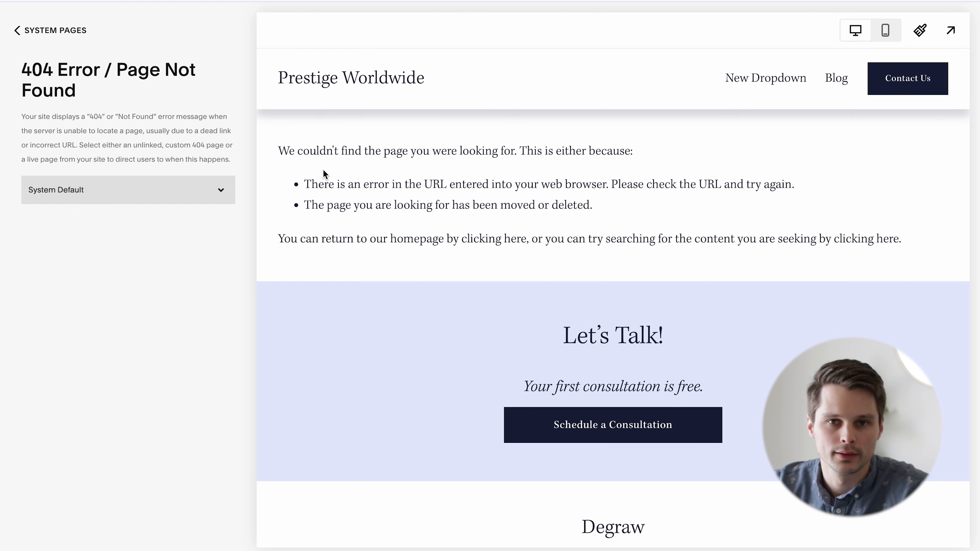
click(164, 184)
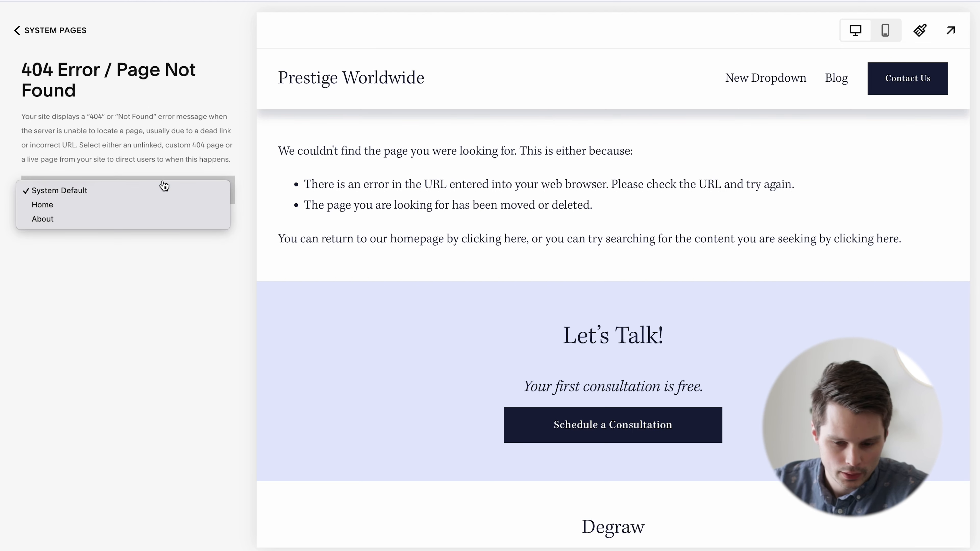
click(148, 205)
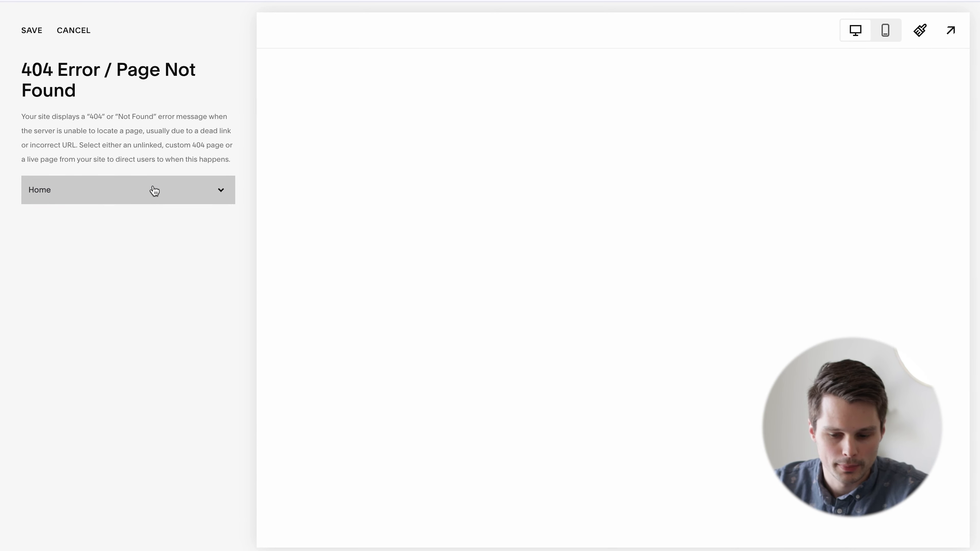
click(152, 190)
click(147, 189)
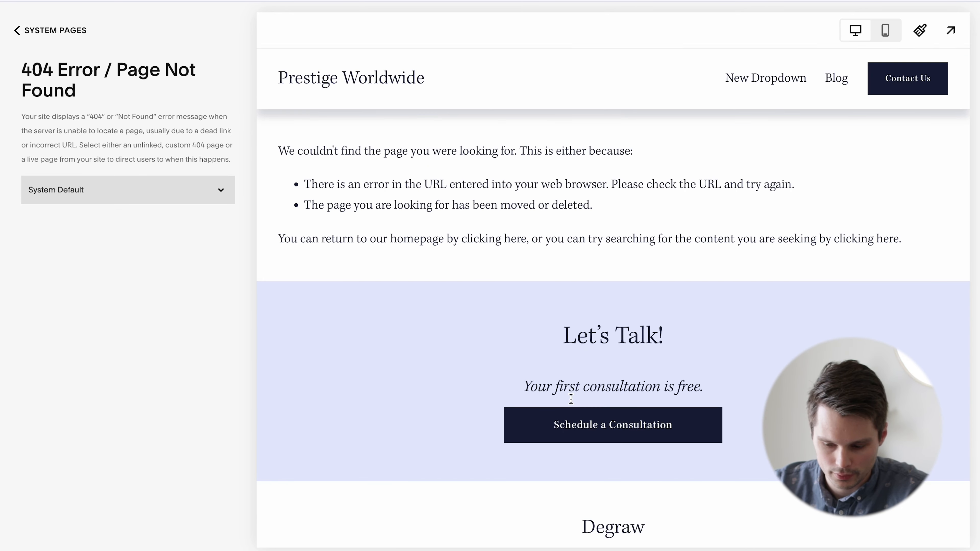
click(37, 31)
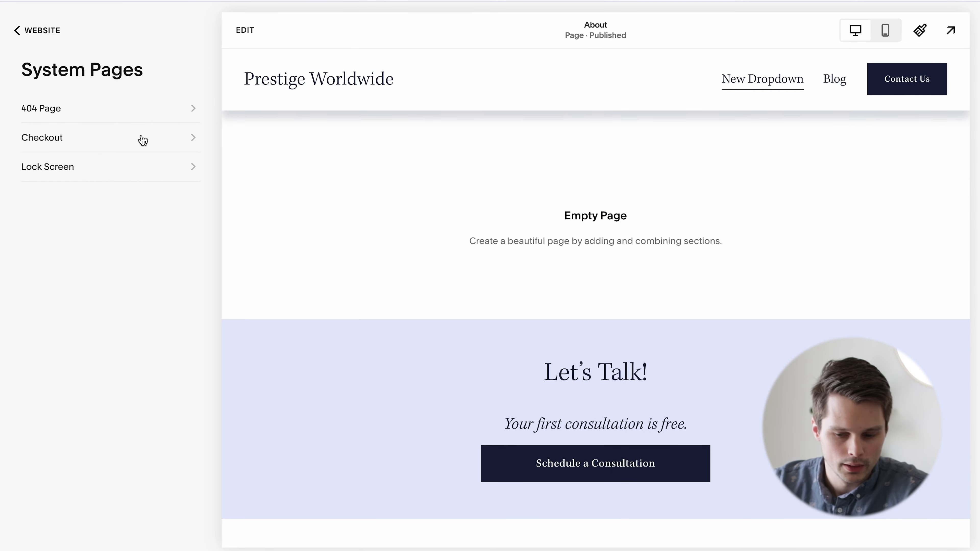
Examine the style options of the checkout page and the layout, branding, media and style options of the lock screen.
click(166, 143)
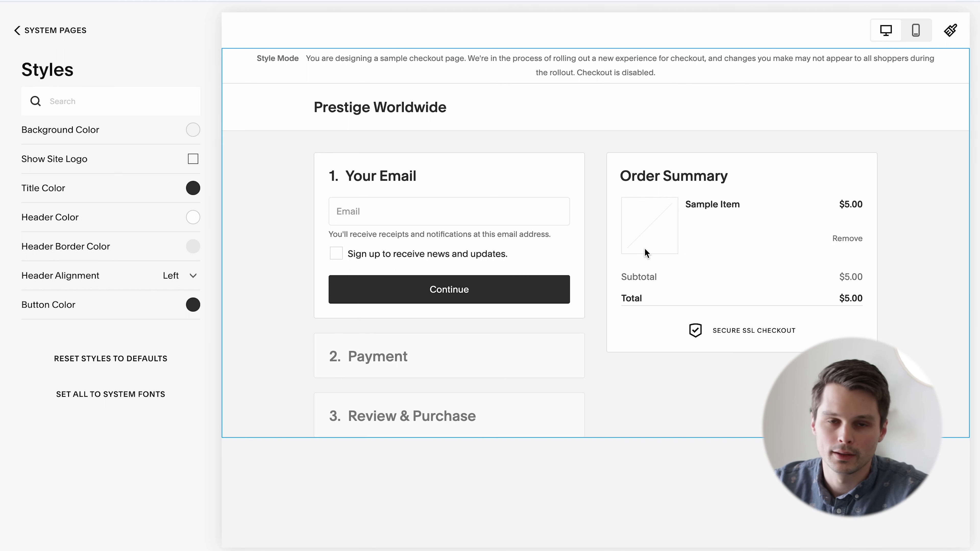
click(552, 213)
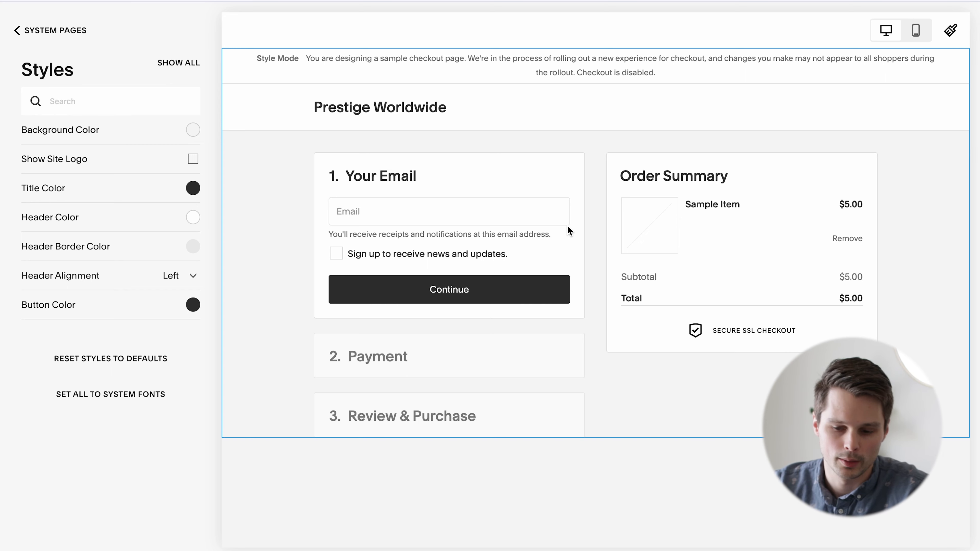
click(58, 30)
click(88, 176)
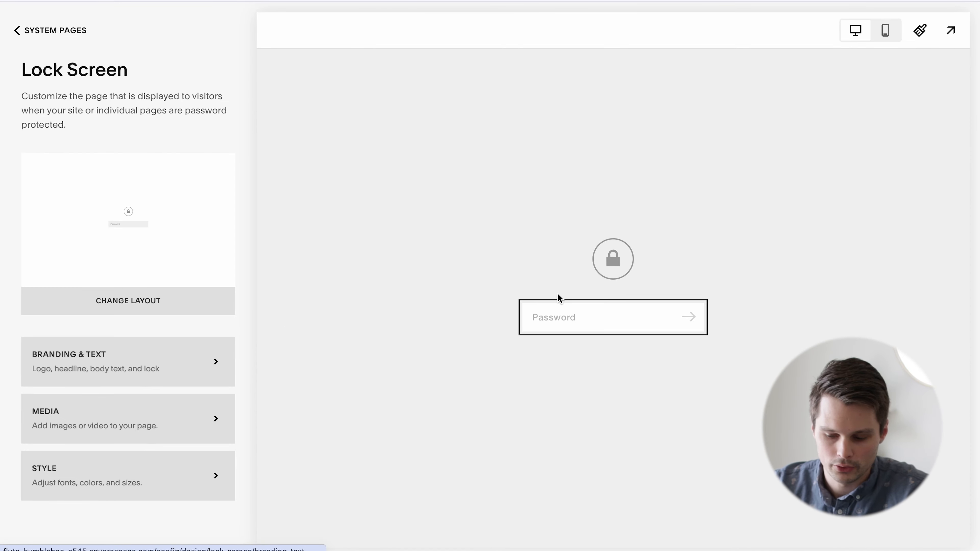
click(48, 31)
Examine the custom CSS editor and the header and footer code injection fields in the website tools.
click(106, 477)
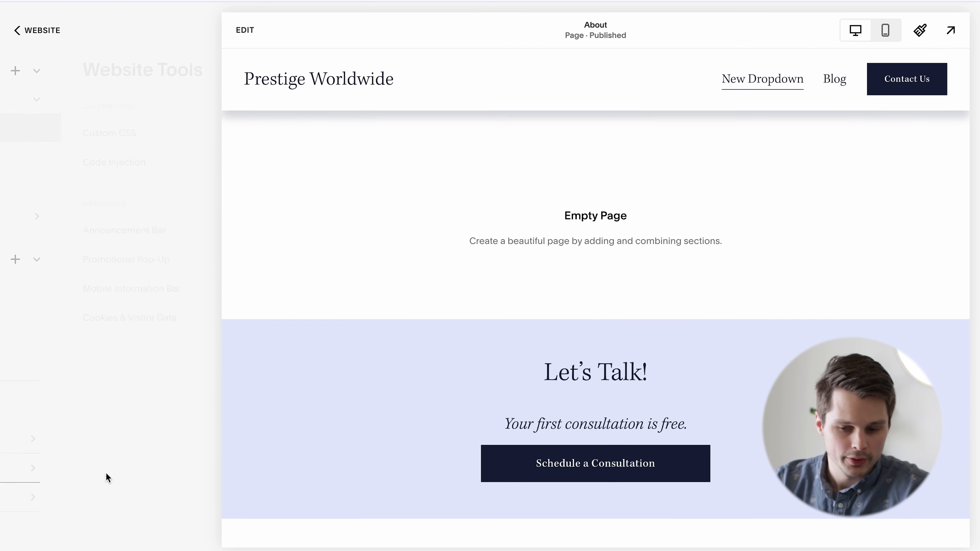
click(121, 135)
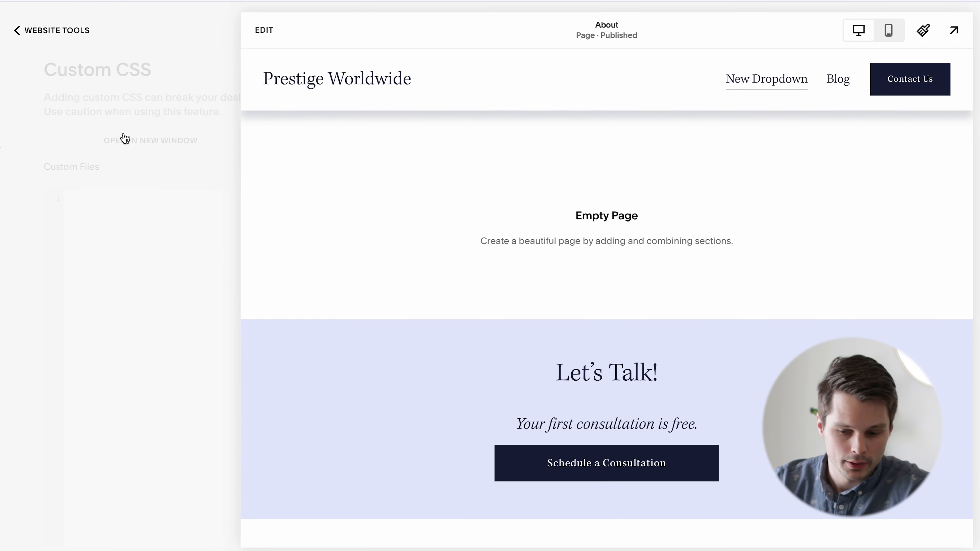
click(106, 213)
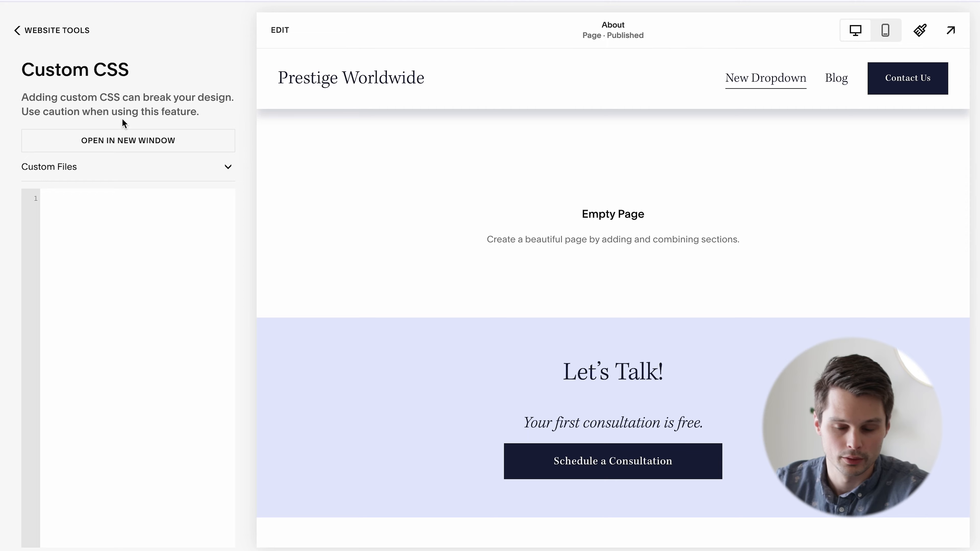
click(67, 34)
click(83, 163)
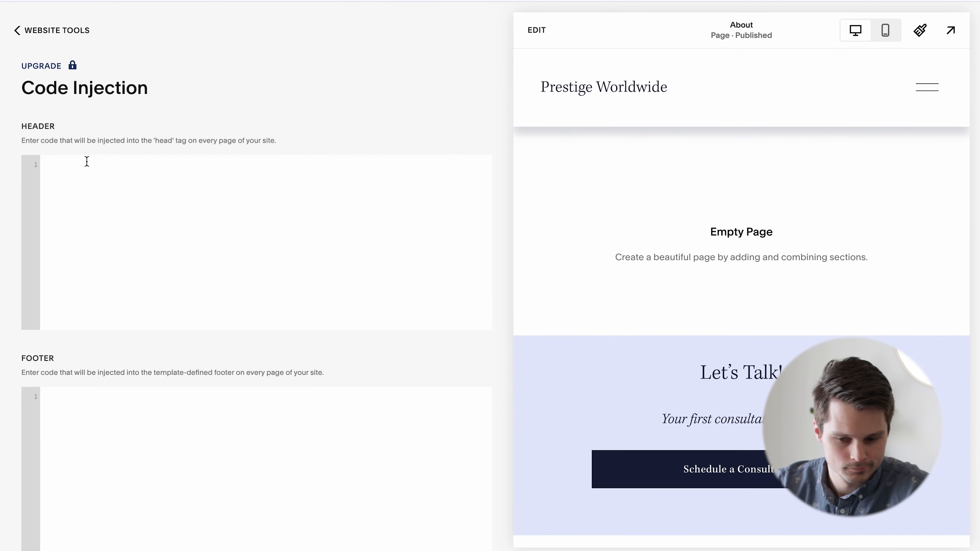
Check the header and footer code entry fields in the code injection tool, and return to the website tools.
click(170, 236)
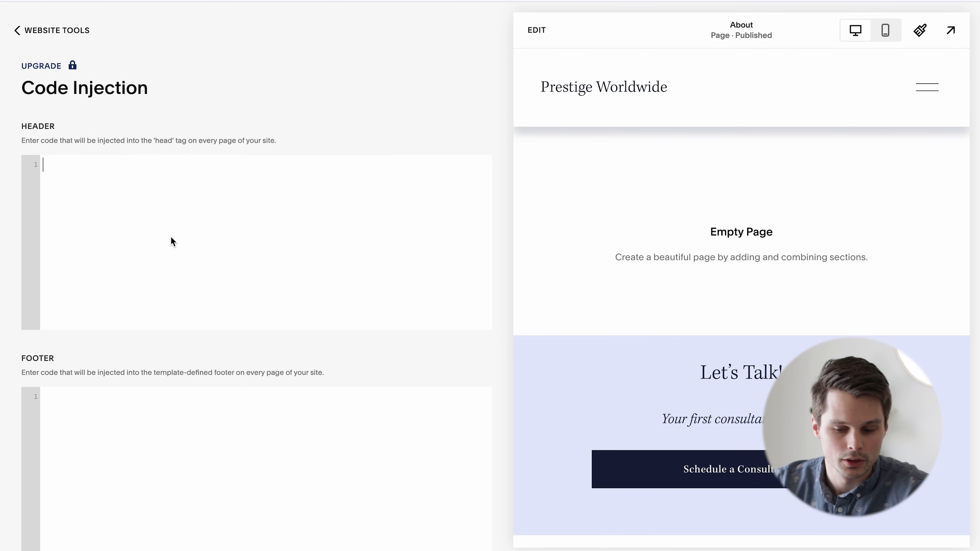
click(147, 443)
click(170, 240)
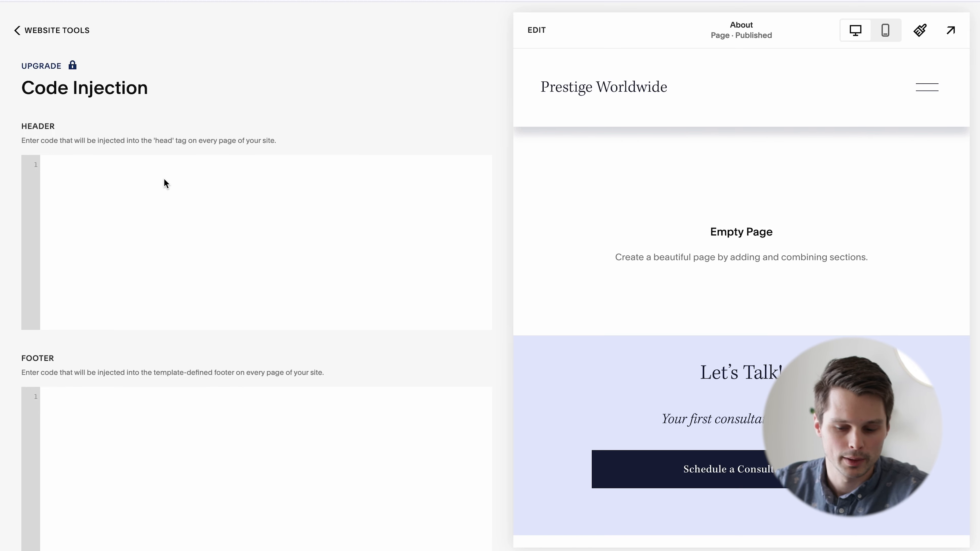
click(49, 31)
Try enabling the site's announcement bar with the message "This is an announcement".
click(99, 227)
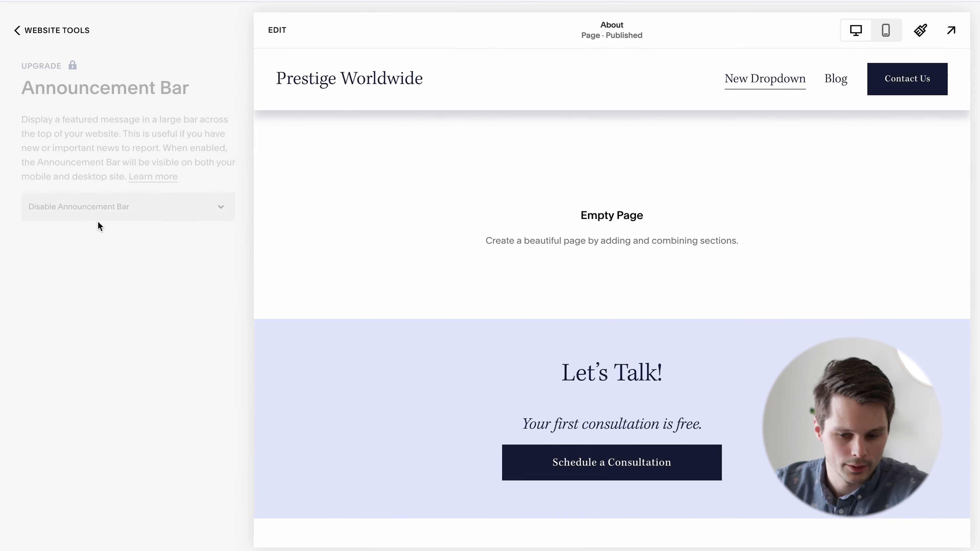
click(129, 220)
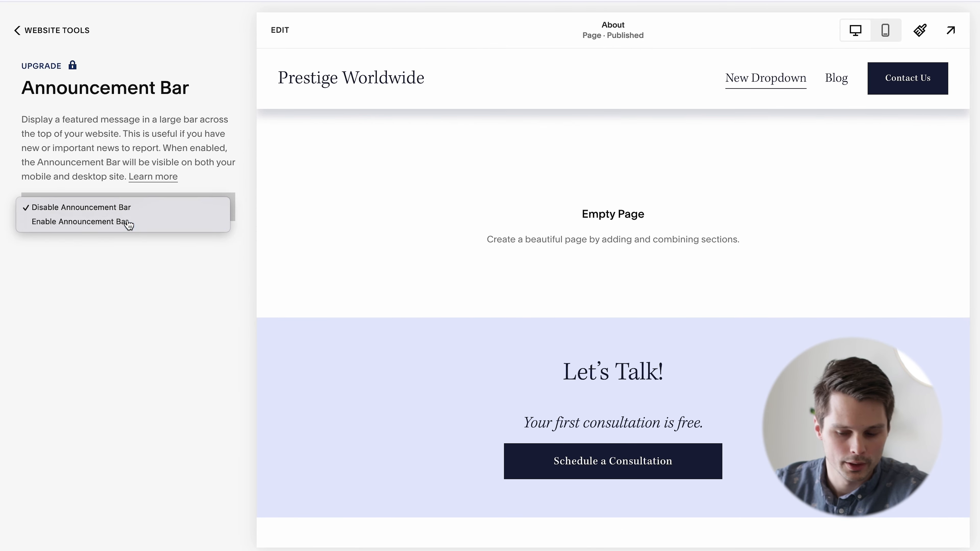
click(129, 220)
click(174, 253)
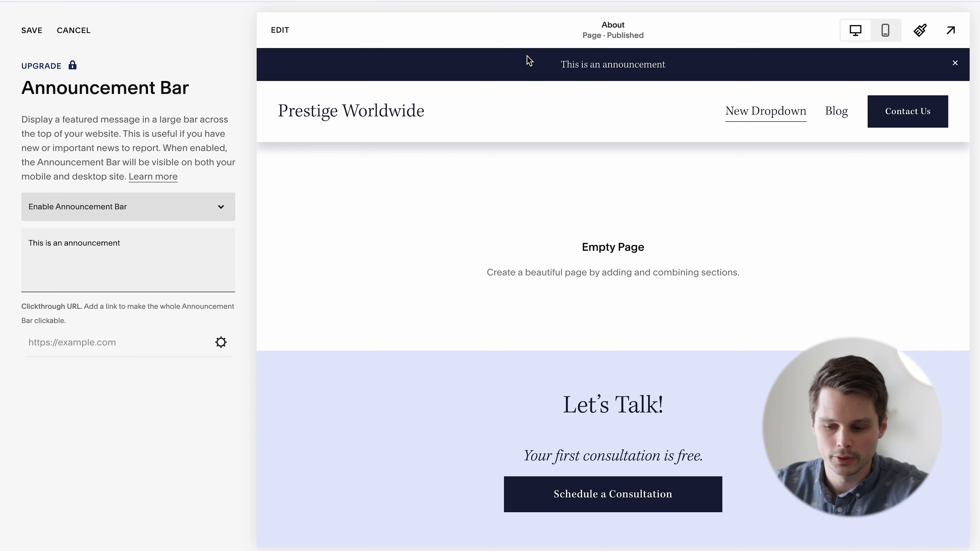
click(37, 34)
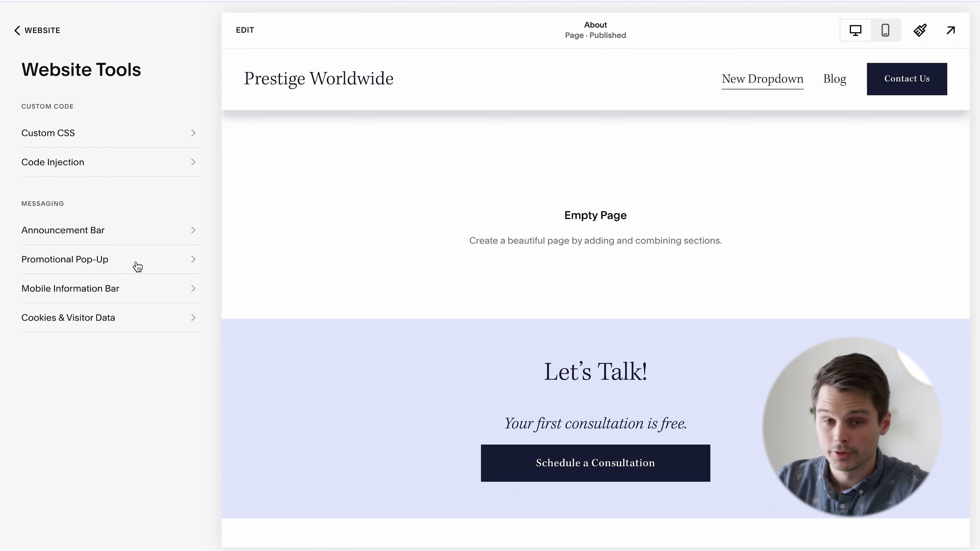
Examine the layout preview and the action, content, display and timing options of the promotional pop-up.
click(138, 267)
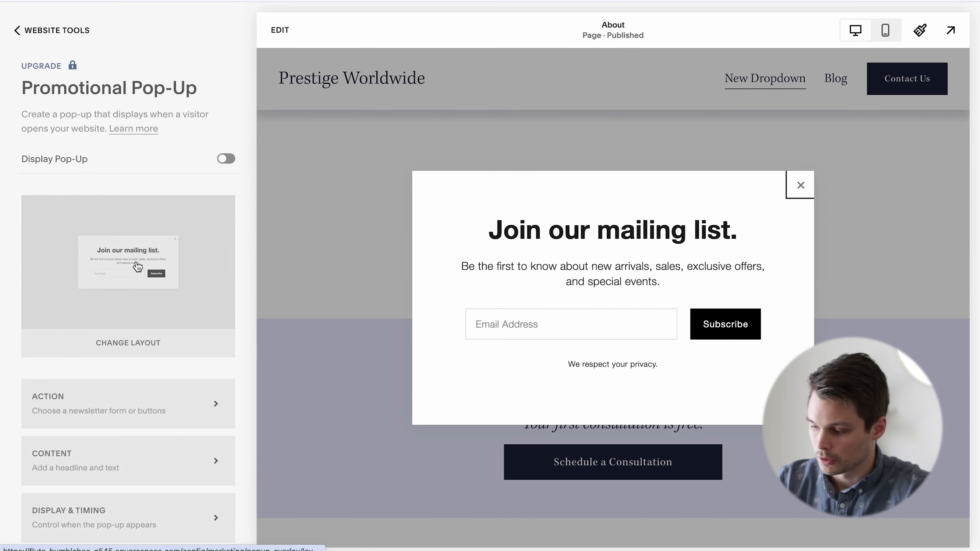
scroll(743, 243, down, 1)
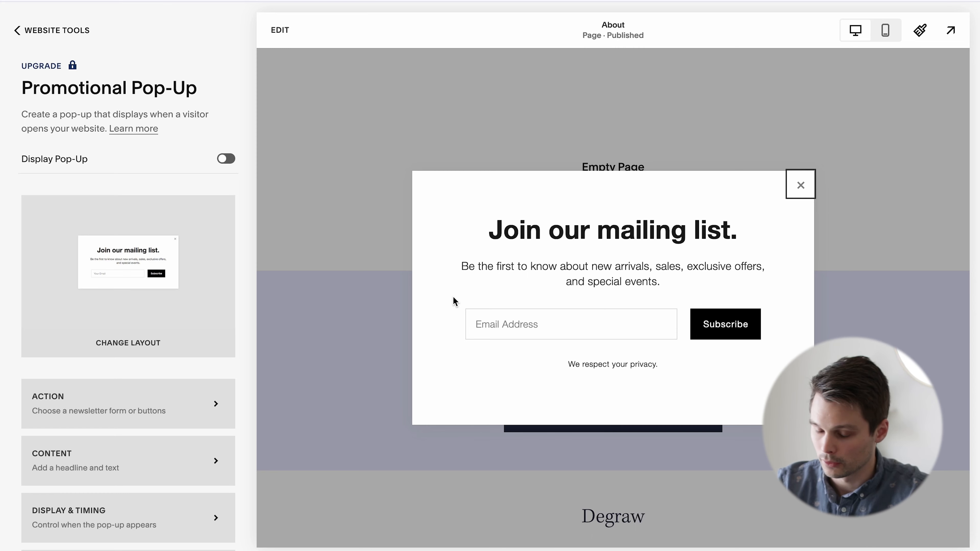
click(403, 228)
Examine the mobile information bar options and the cookies and visitor data settings in the website tools.
click(99, 287)
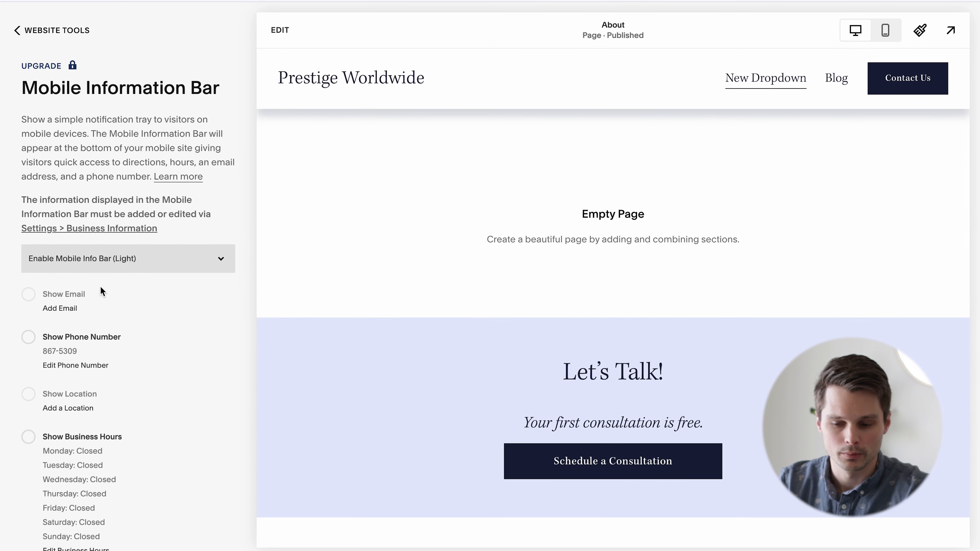
scroll(494, 276, down, 5)
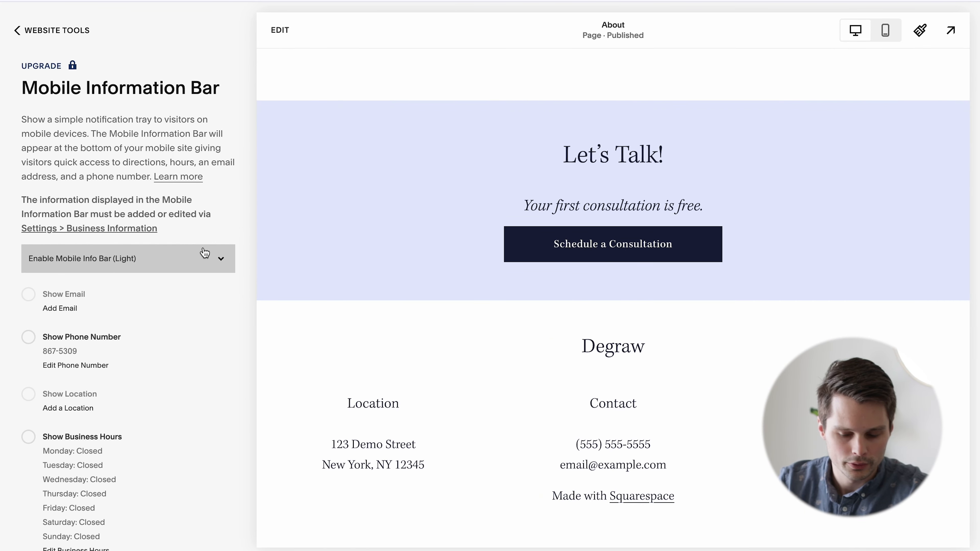
scroll(221, 363, down, 1)
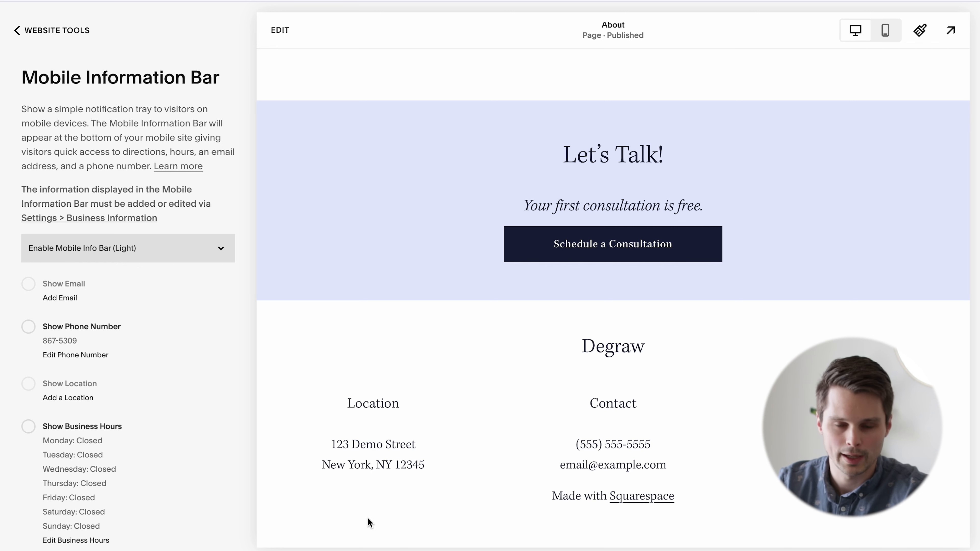
click(15, 31)
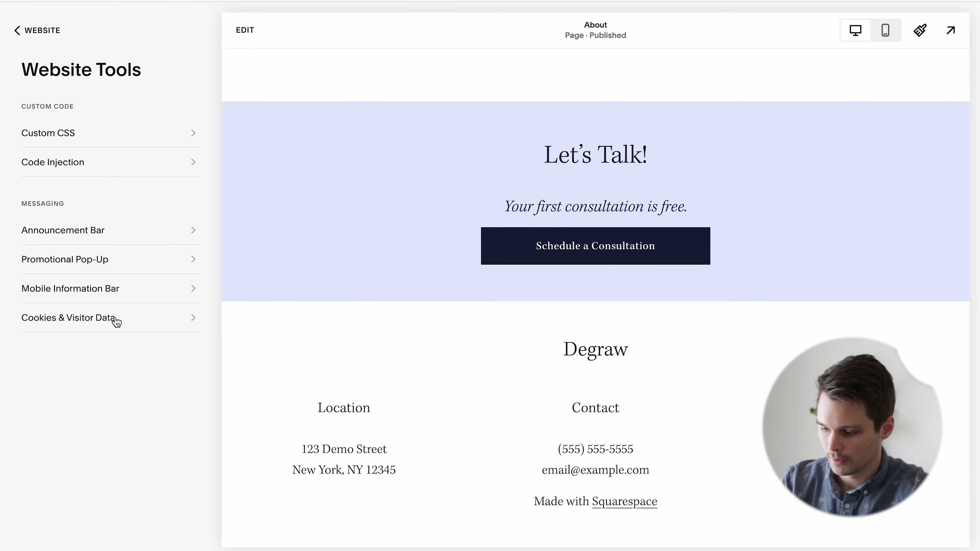
click(116, 322)
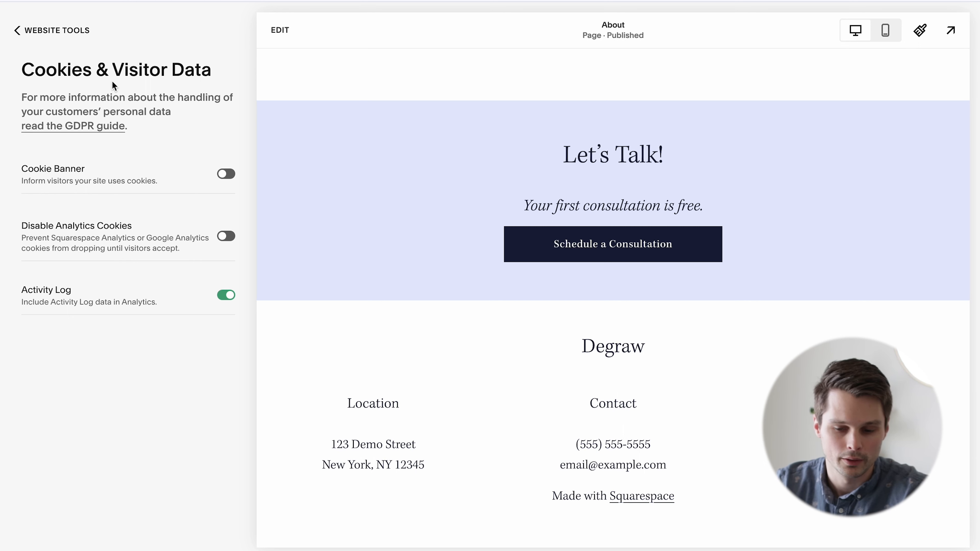
click(58, 34)
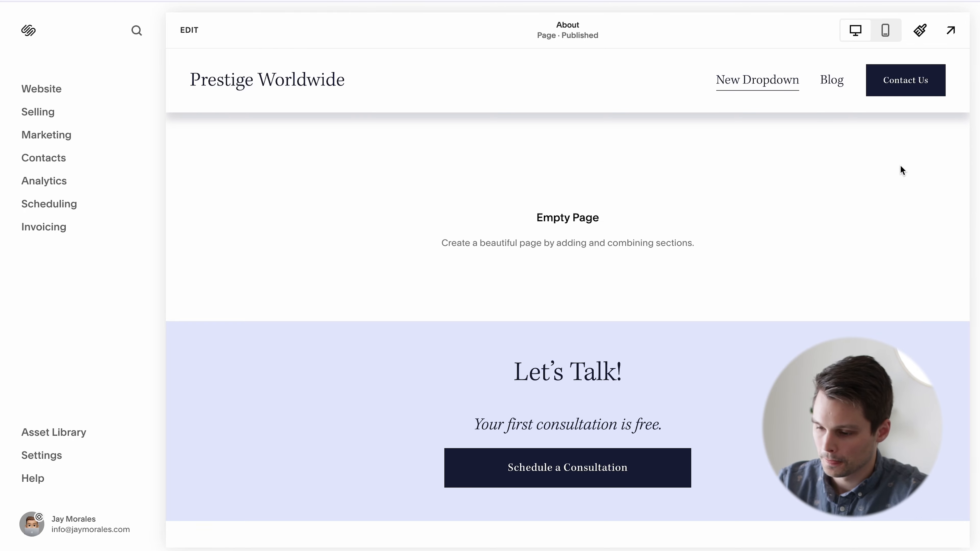
Set the base font size to 15 px in the site styles and review the About page with it.
click(916, 35)
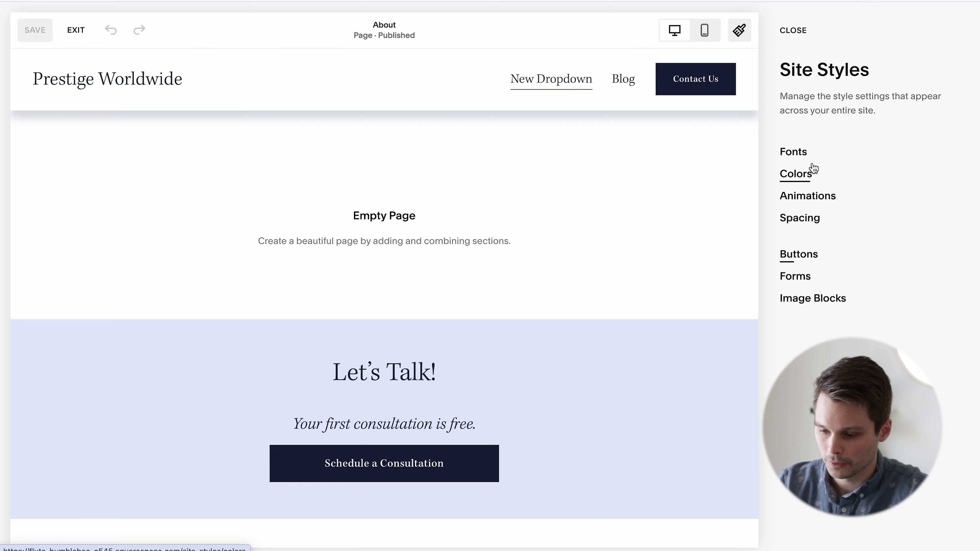
click(793, 152)
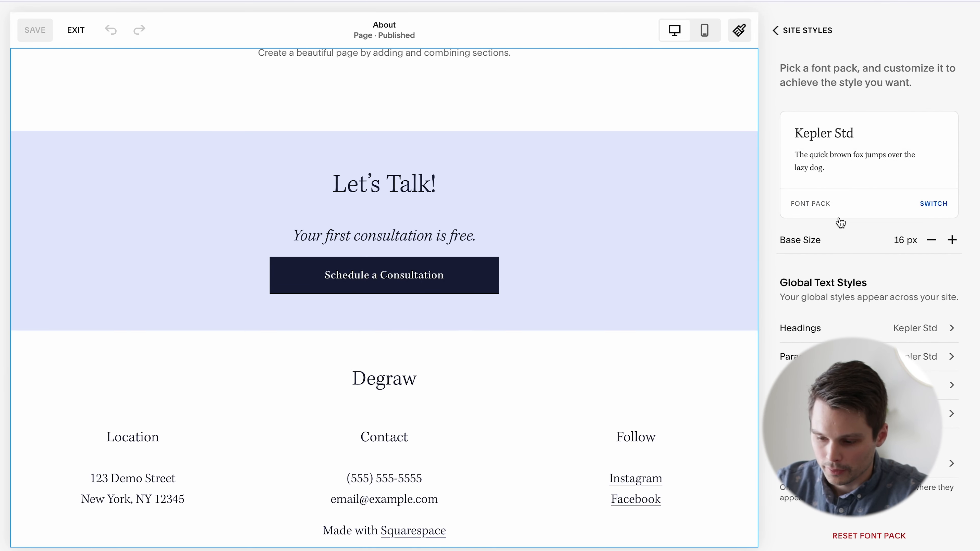
click(952, 240)
click(932, 240)
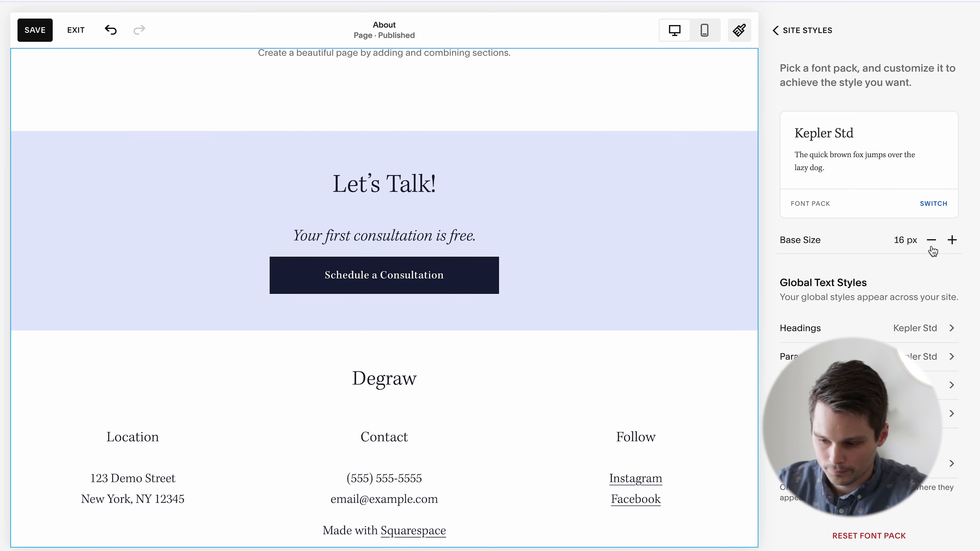
click(932, 241)
click(932, 240)
click(952, 241)
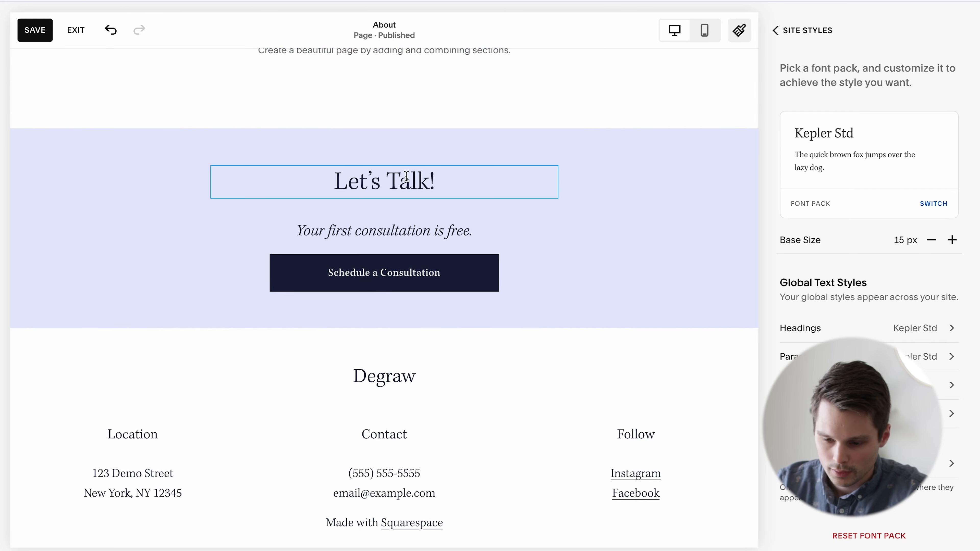
scroll(584, 193, up, 5)
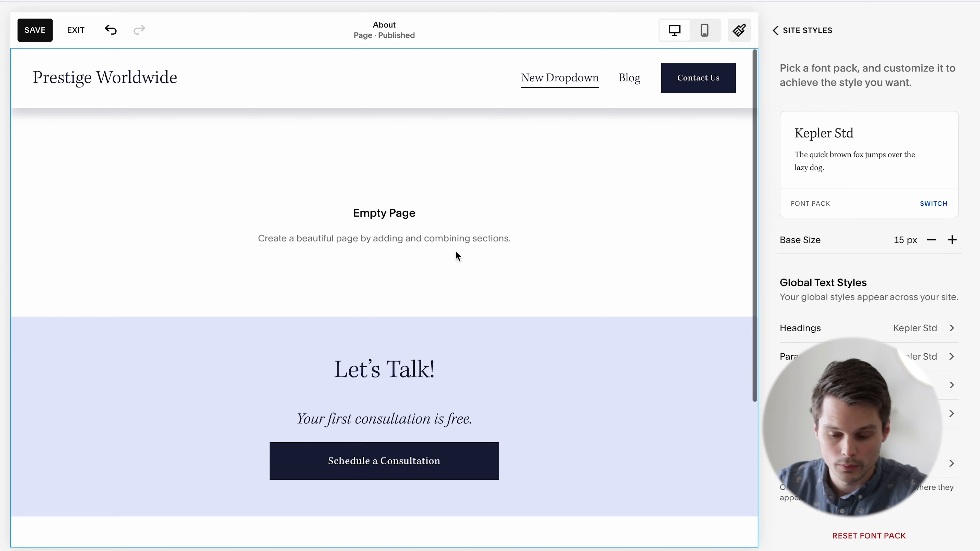
scroll(457, 256, down, 4)
scroll(466, 219, down, 1)
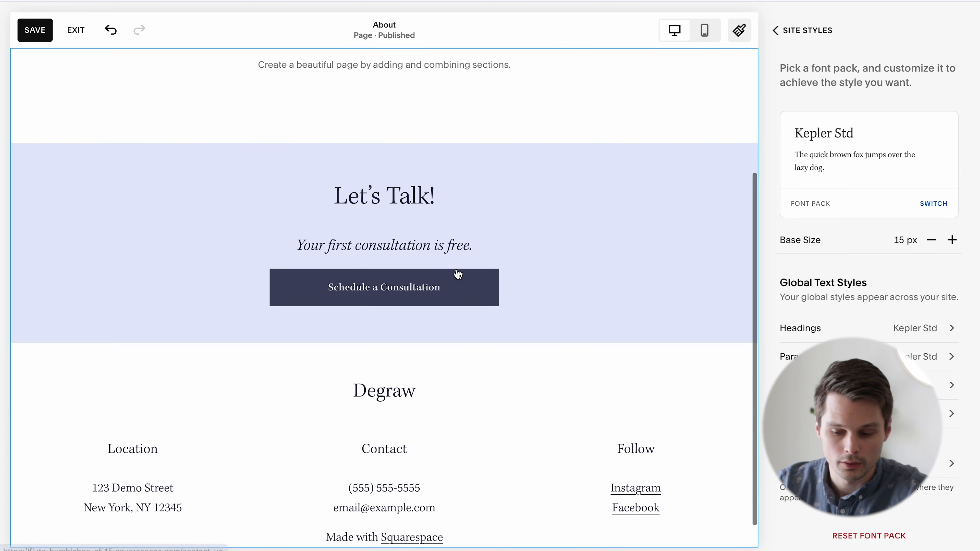
Try a font weight of 600 for the site's headings, and return it to 300.
click(517, 195)
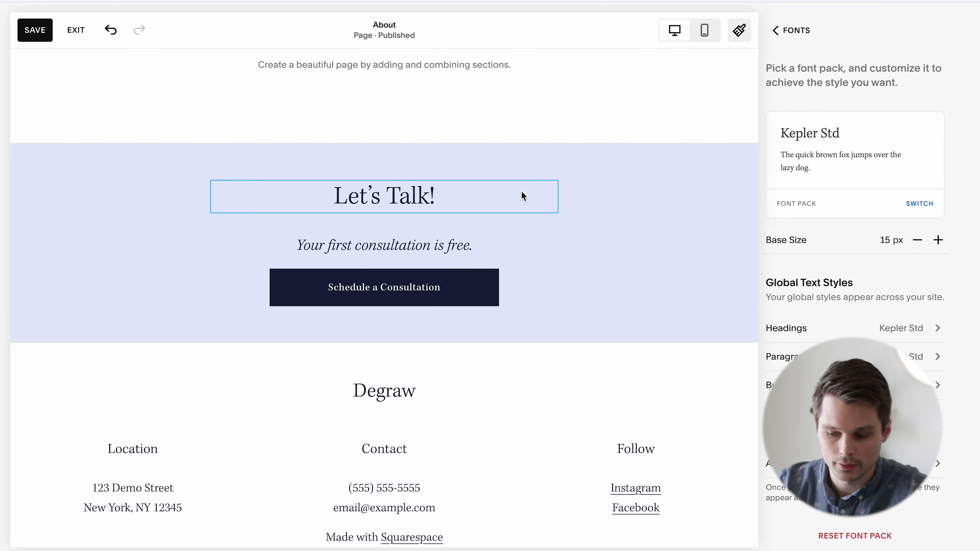
click(914, 199)
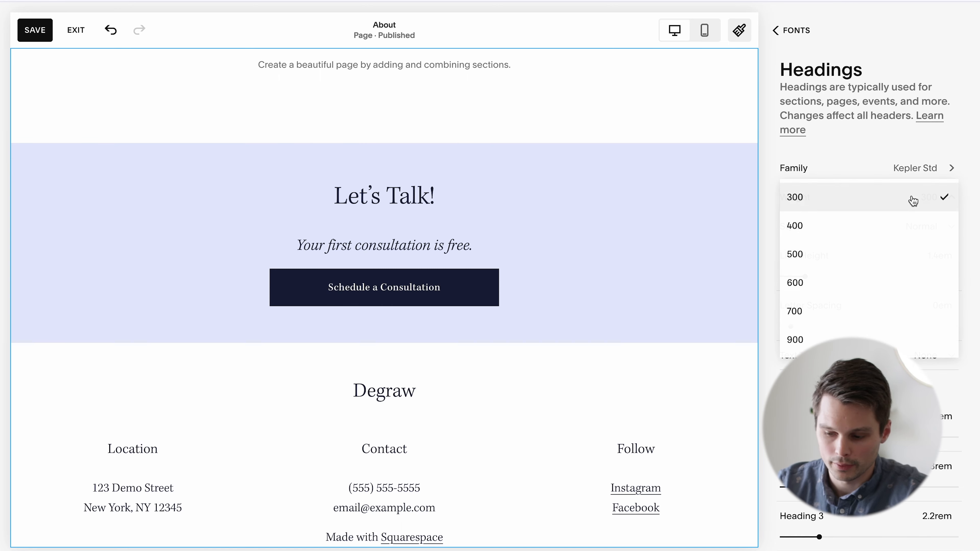
click(865, 293)
click(923, 203)
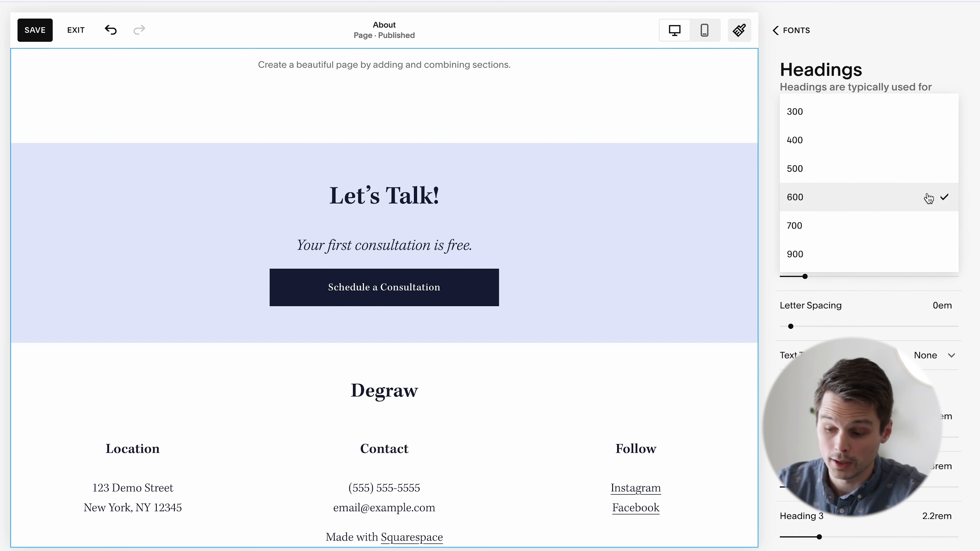
click(851, 113)
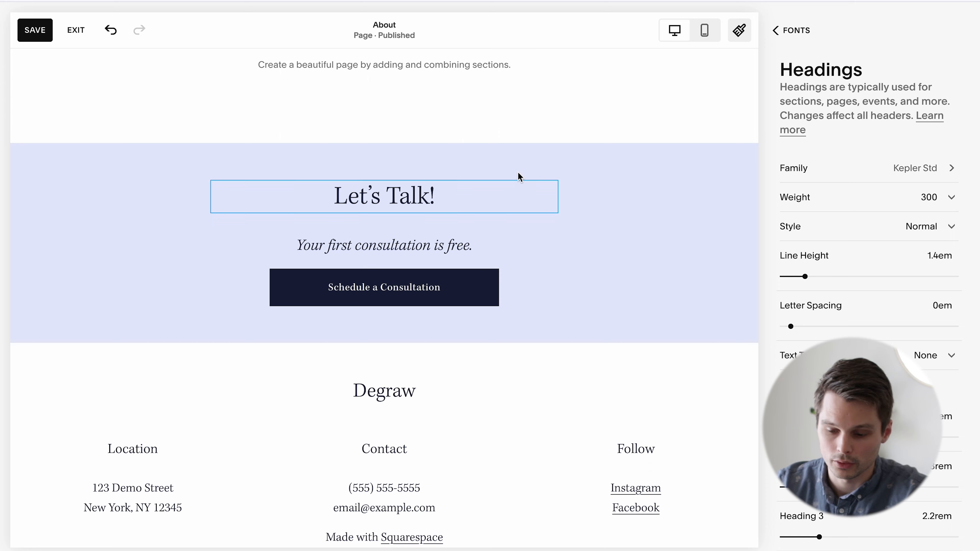
click(527, 203)
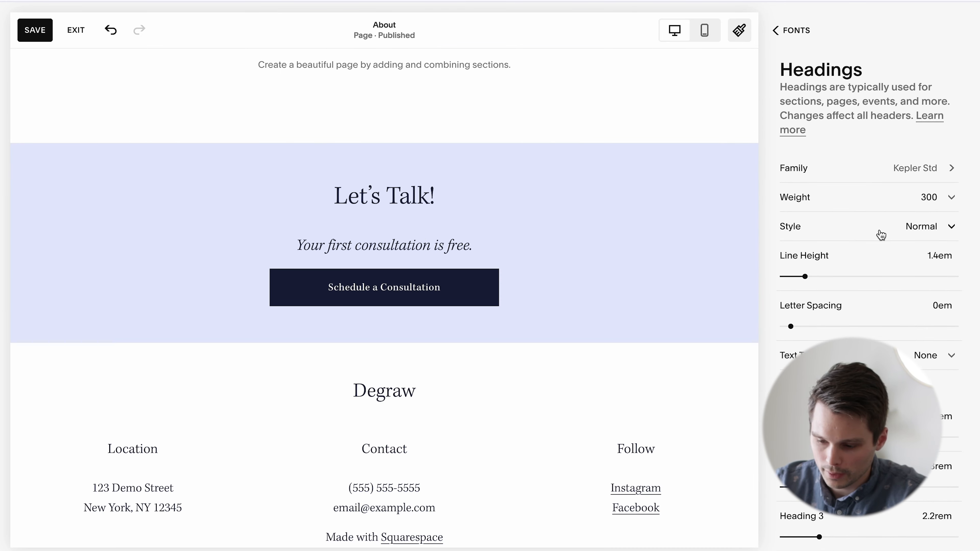
Set the headings' line height to 1.6em and letter spacing to 0.01em, and return to the font settings.
mouse_move(809, 275)
mouse_down()
mouse_move(834, 275)
mouse_move(809, 276)
mouse_up()
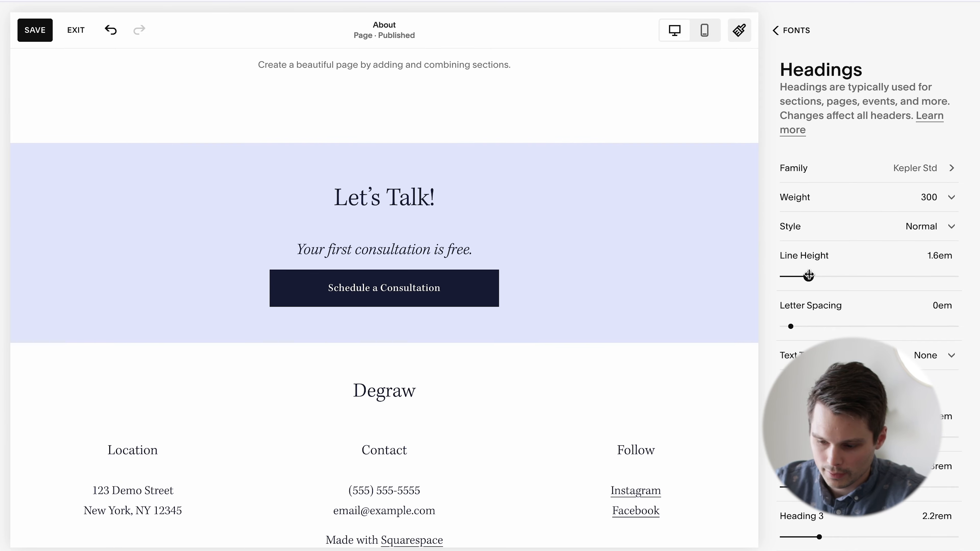
mouse_move(791, 326)
mouse_down()
mouse_move(779, 326)
mouse_move(823, 326)
mouse_move(791, 324)
mouse_up()
scroll(791, 324, down, 2)
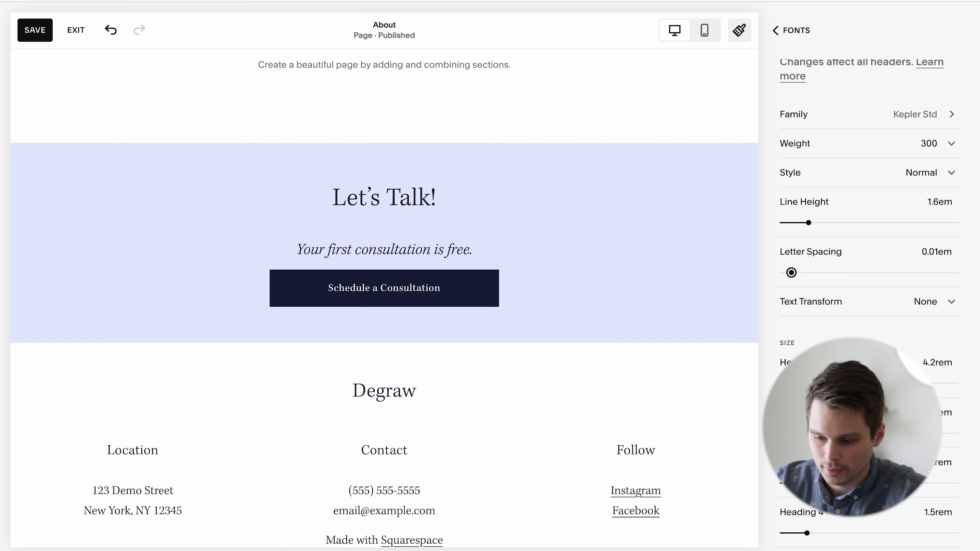
click(801, 34)
Examine which text styles are assigned to the header, announcement bar, menu and other site elements.
click(841, 483)
scroll(886, 258, down, 3)
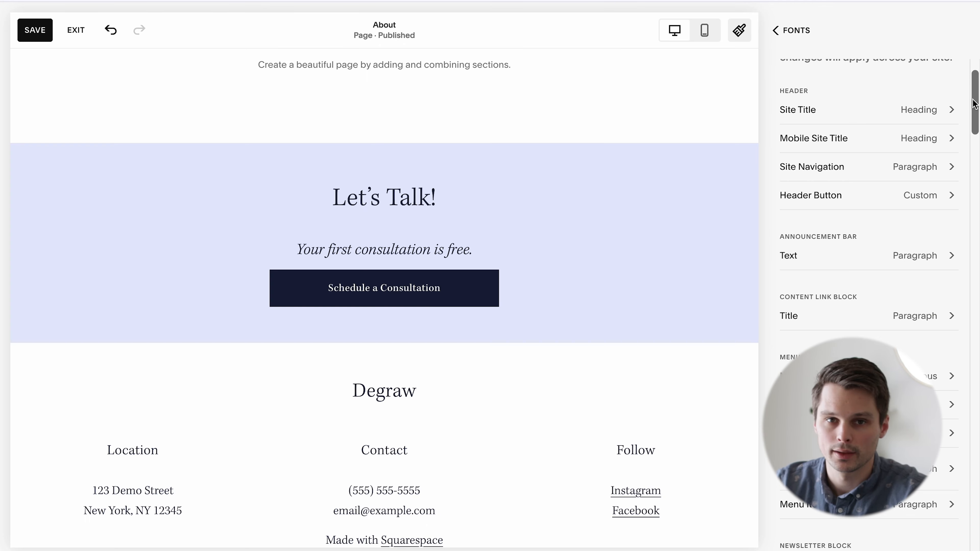
drag(974, 102, 944, 323)
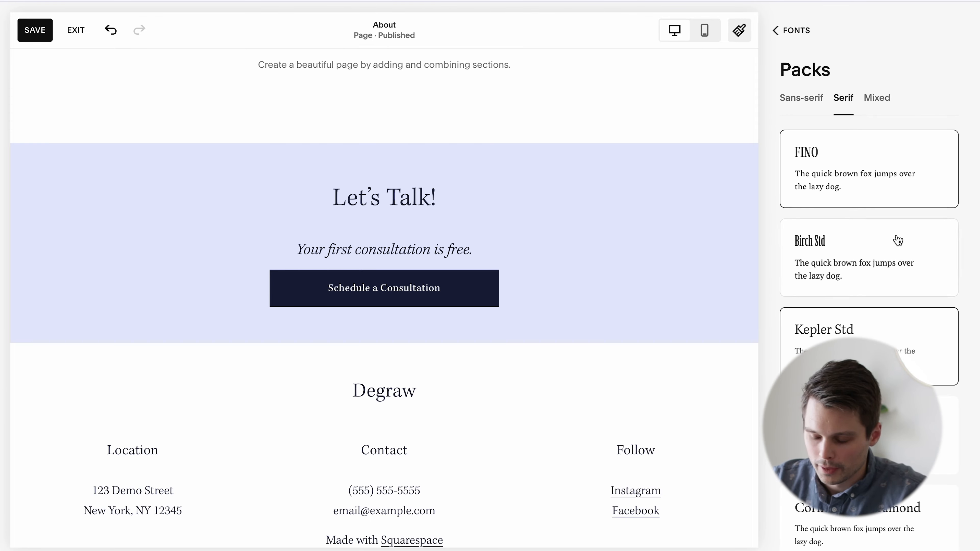
Browse the serif font packs, keep the current pack, and return to the site styles.
scroll(898, 240, down, 10)
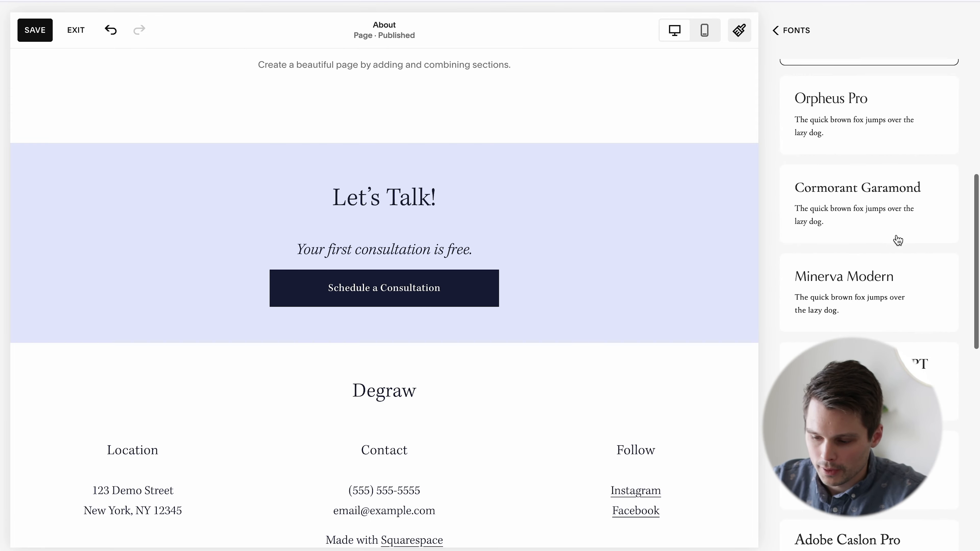
scroll(899, 242, up, 10)
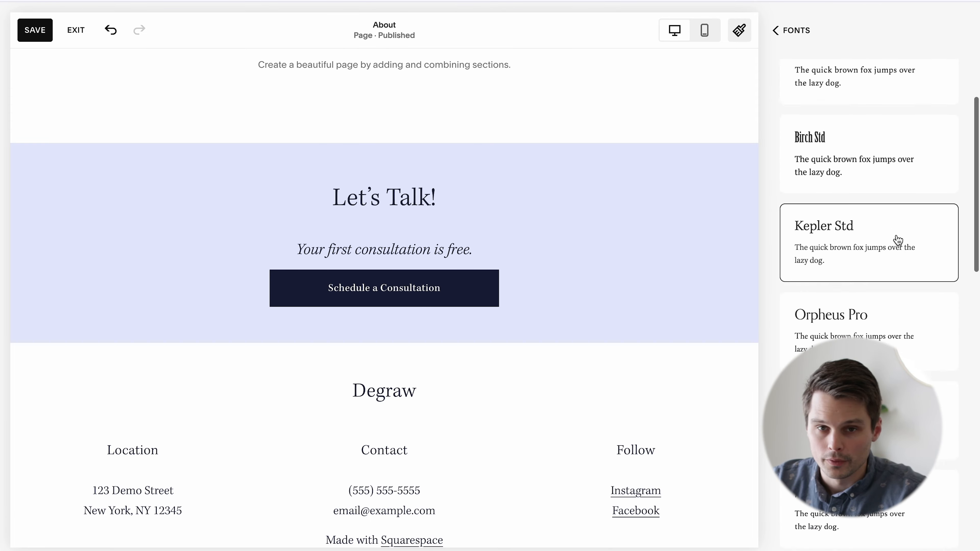
click(793, 35)
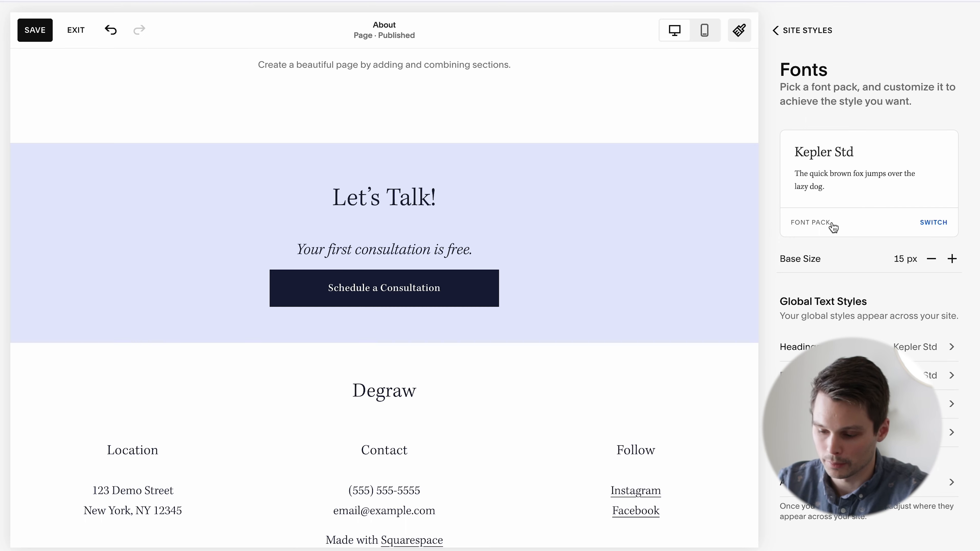
scroll(857, 300, down, 1)
click(804, 30)
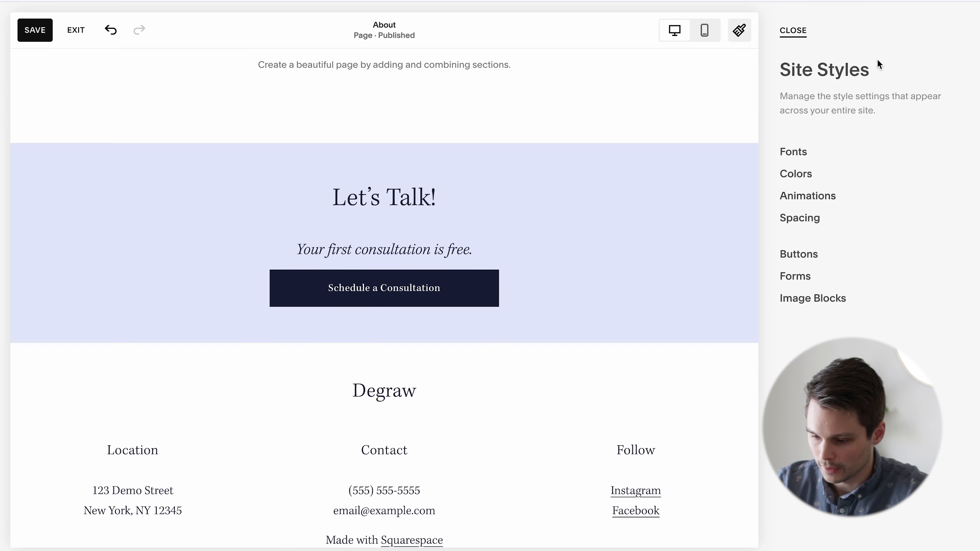
Try the grey and orange palette preset for the site colors, and switch to the yellow, red and magenta preset.
click(826, 175)
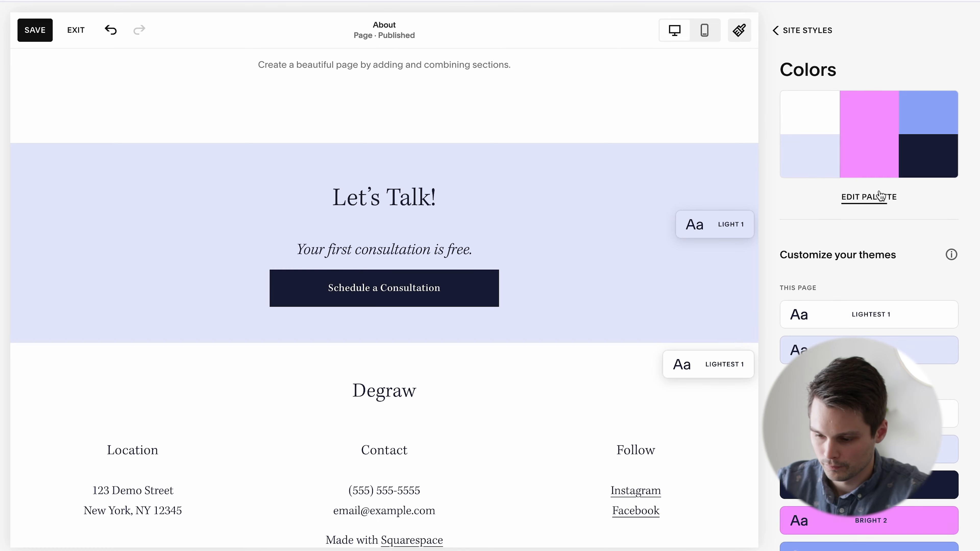
click(869, 198)
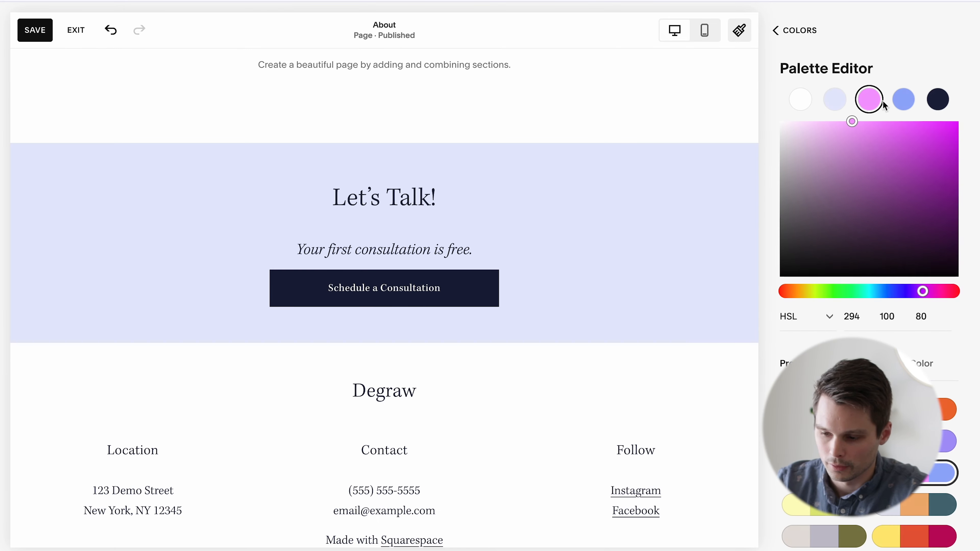
scroll(886, 330, down, 3)
click(838, 337)
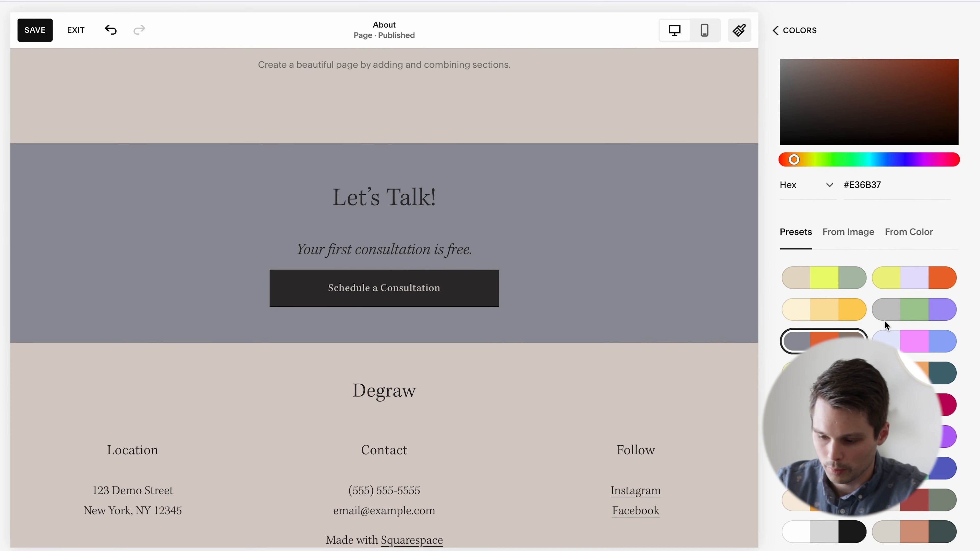
click(900, 317)
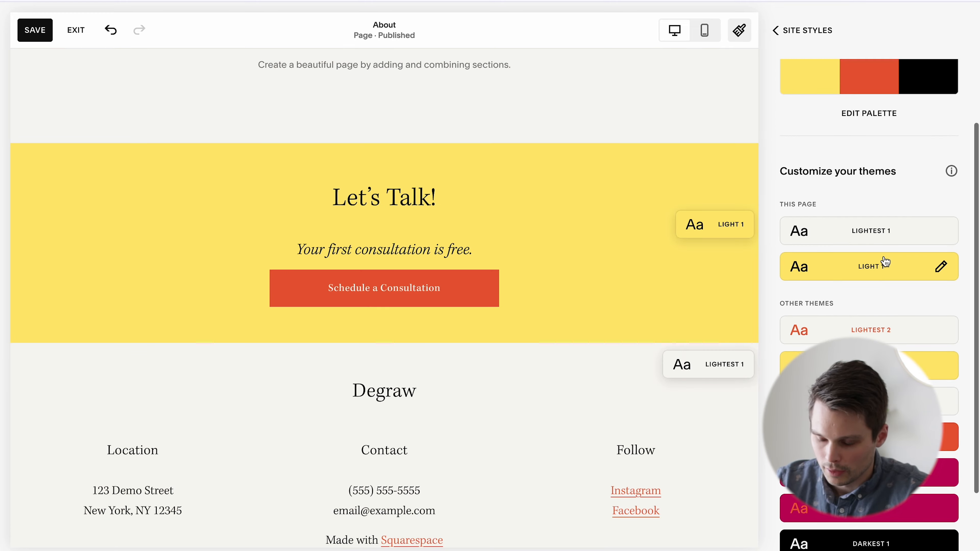
Edit the Lightest 1 theme, try yellow as its section background, and set it back to the off-white palette color.
scroll(884, 259, down, 2)
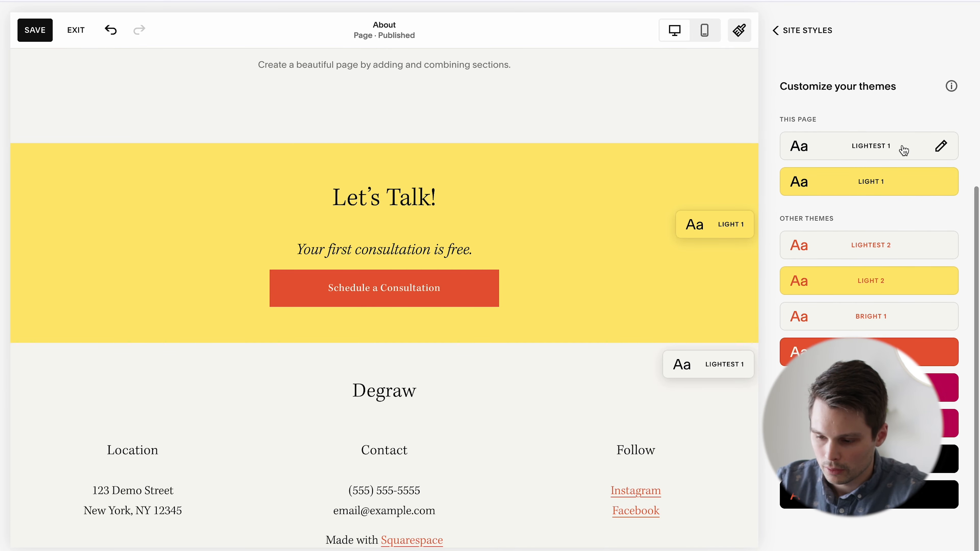
scroll(886, 159, up, 1)
scroll(673, 182, up, 3)
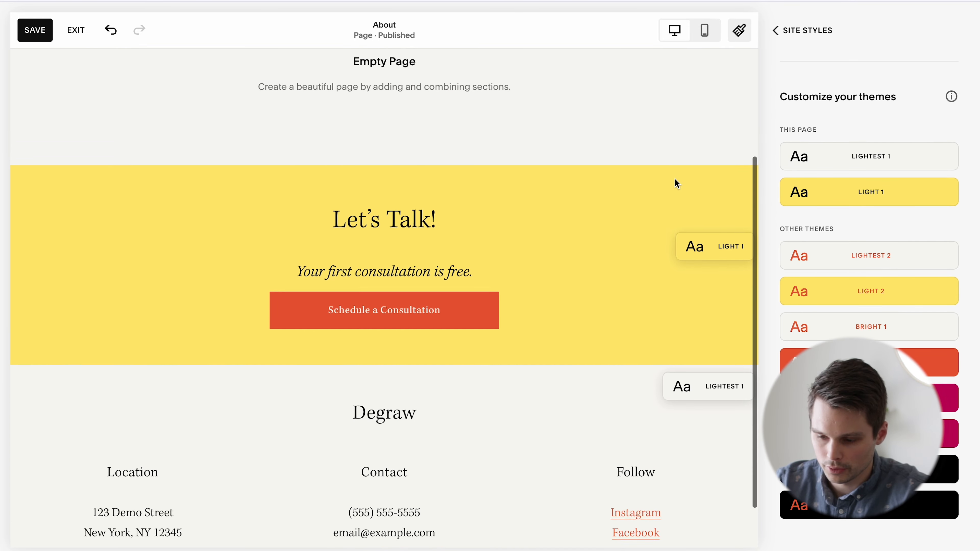
scroll(870, 216, down, 1)
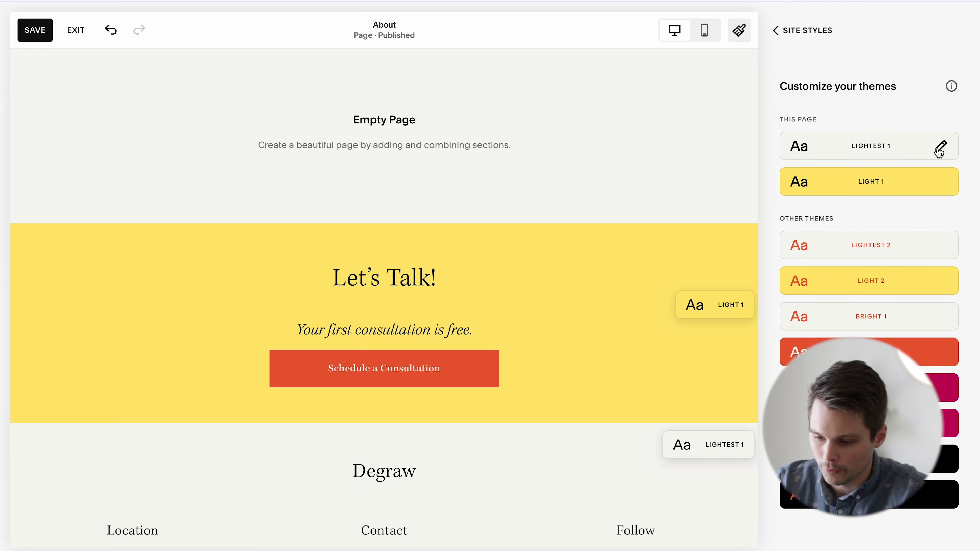
click(941, 146)
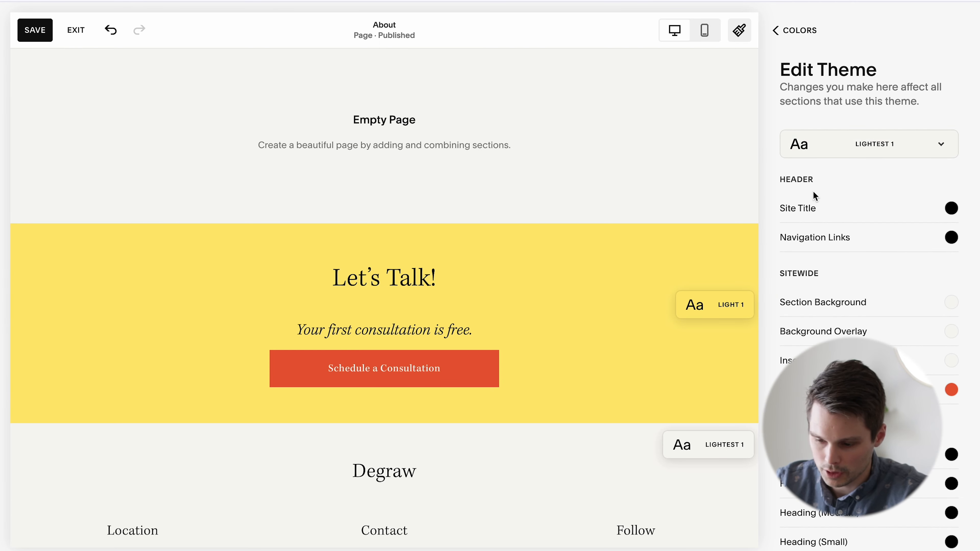
click(952, 208)
click(841, 277)
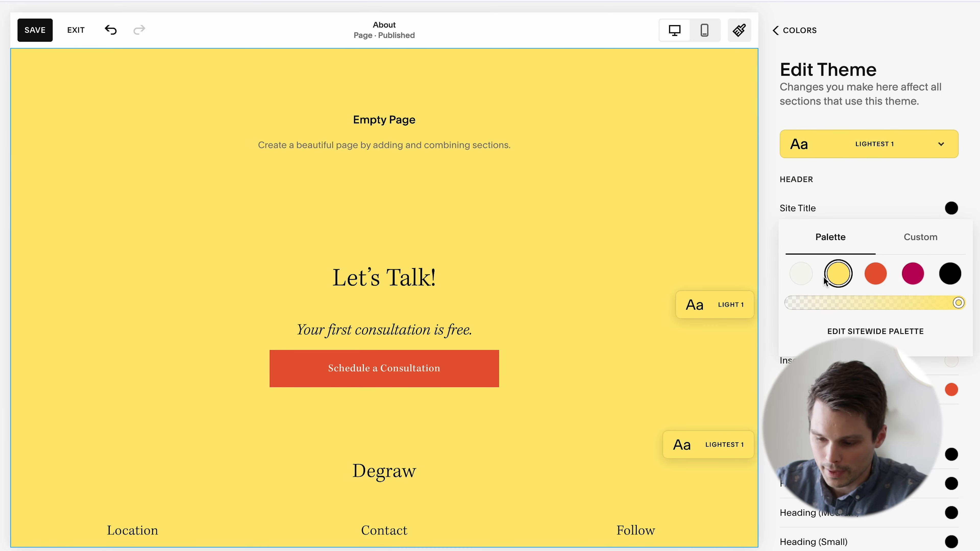
click(805, 270)
click(872, 170)
Examine the individual color settings of the Lightest 1 theme, from headings and paragraphs to list sections and products.
scroll(870, 347, down, 1)
scroll(863, 278, down, 8)
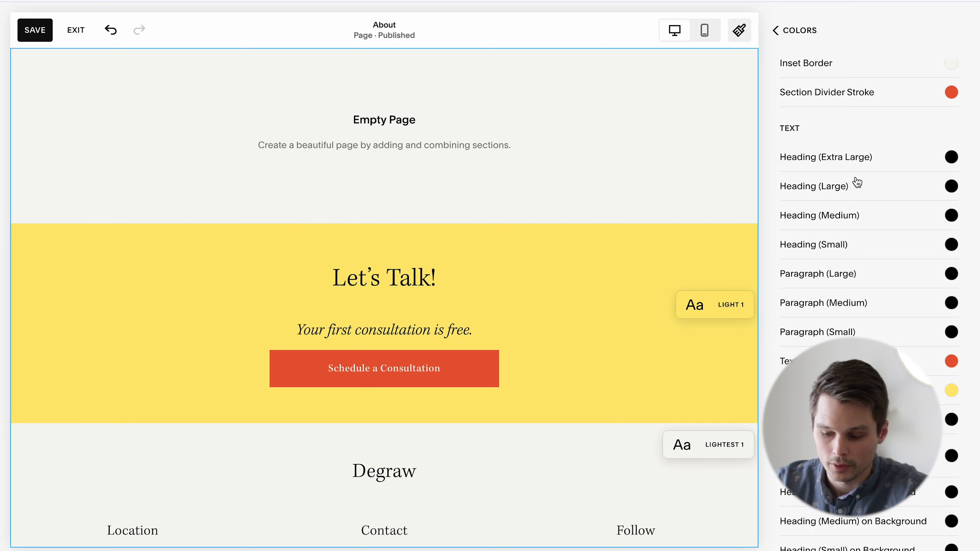
scroll(856, 182, down, 10)
scroll(878, 206, down, 12)
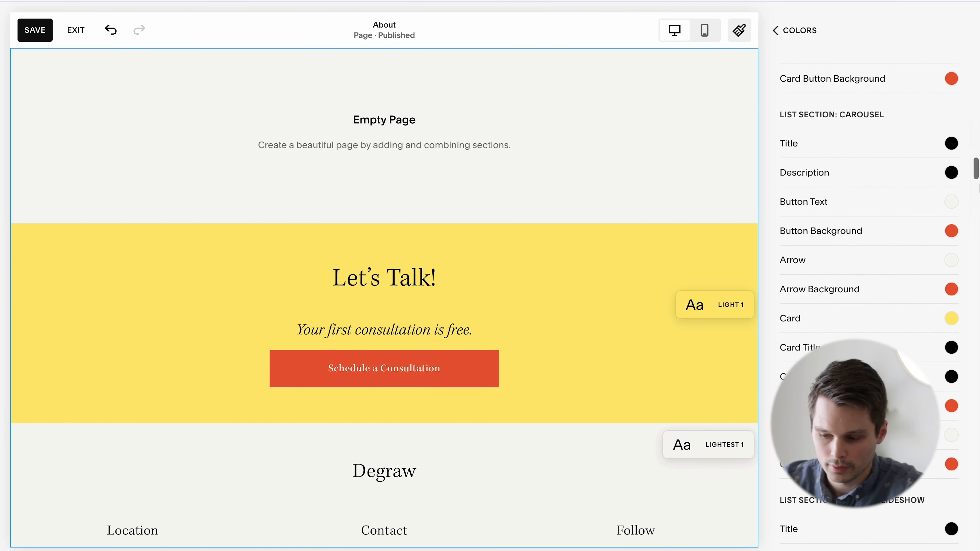
scroll(967, 307, down, 15)
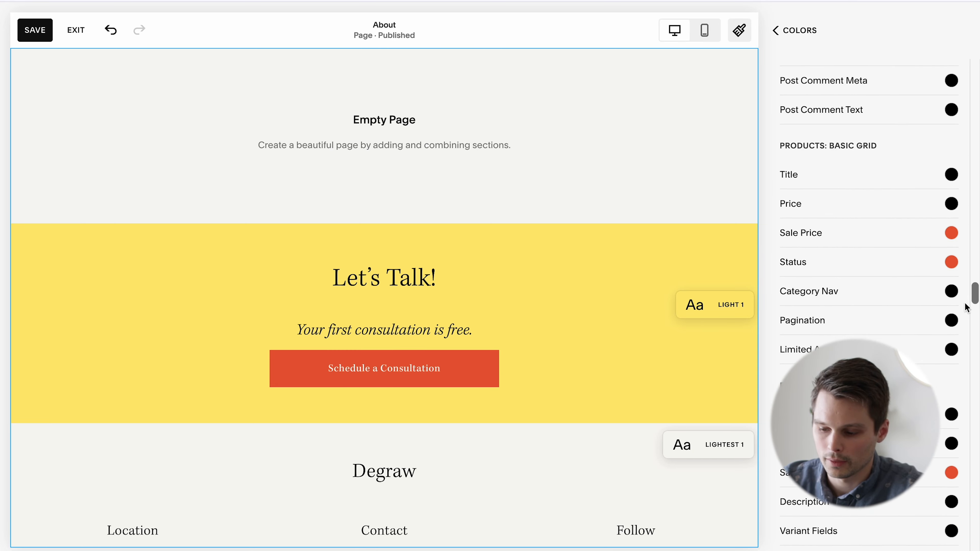
scroll(966, 308, down, 5)
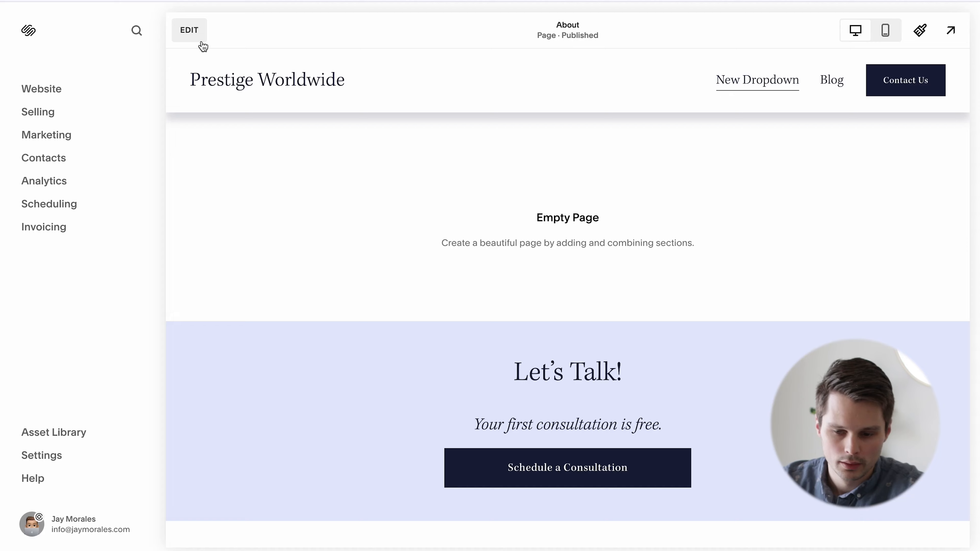
Edit the About page's "Let's Talk!" footer section, try the pink color theme, and apply the blue theme with white text.
click(199, 42)
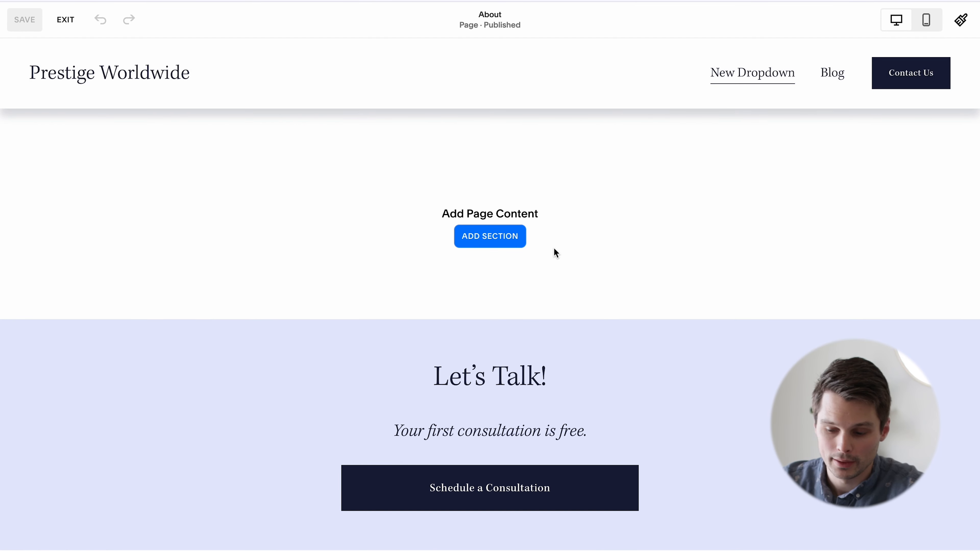
scroll(598, 282, down, 5)
click(844, 262)
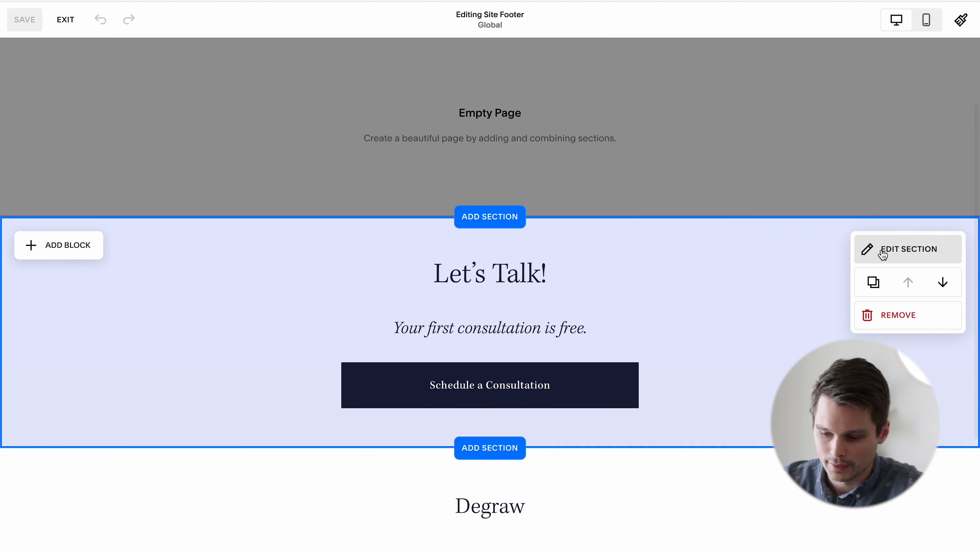
click(884, 250)
click(891, 223)
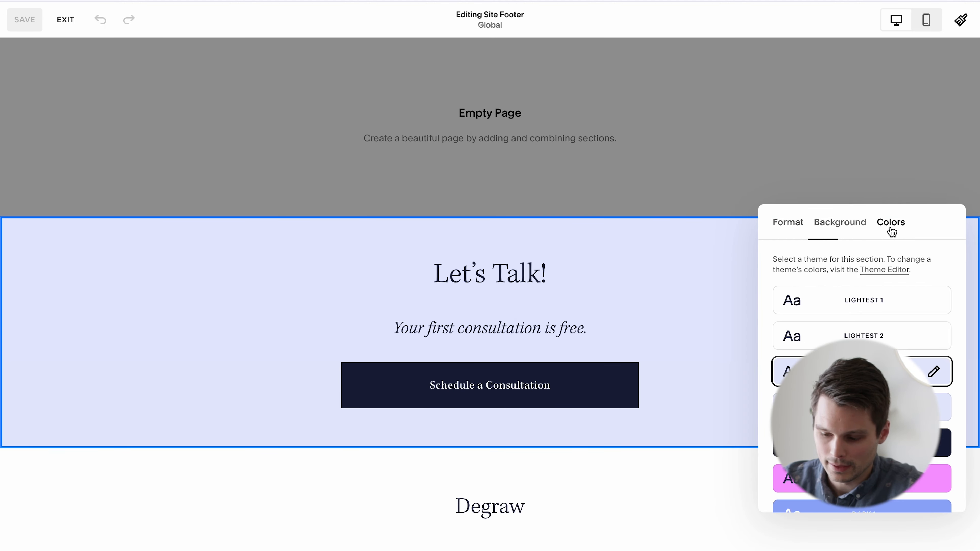
scroll(888, 387, down, 2)
click(883, 405)
click(884, 441)
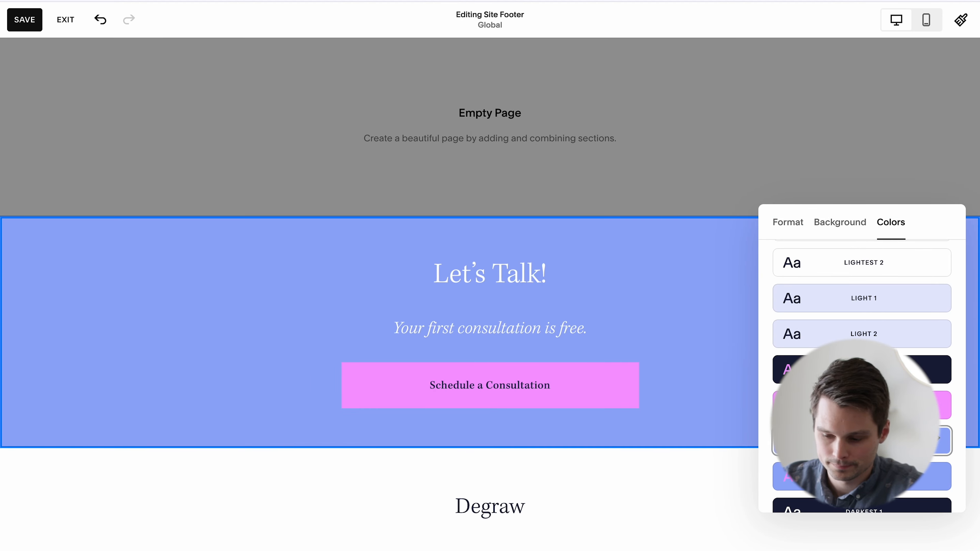